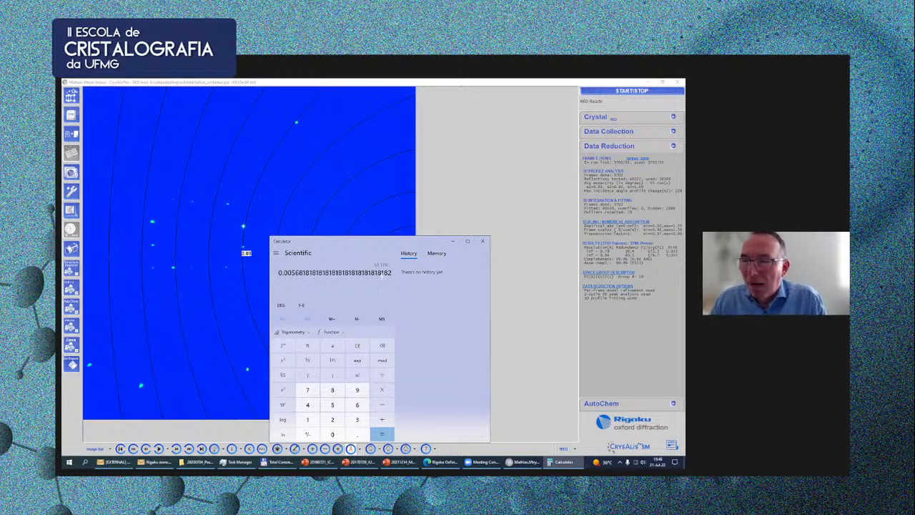
Open the gefcopp experiment from the standard experiment list and show its data reduction results.
click(356, 240)
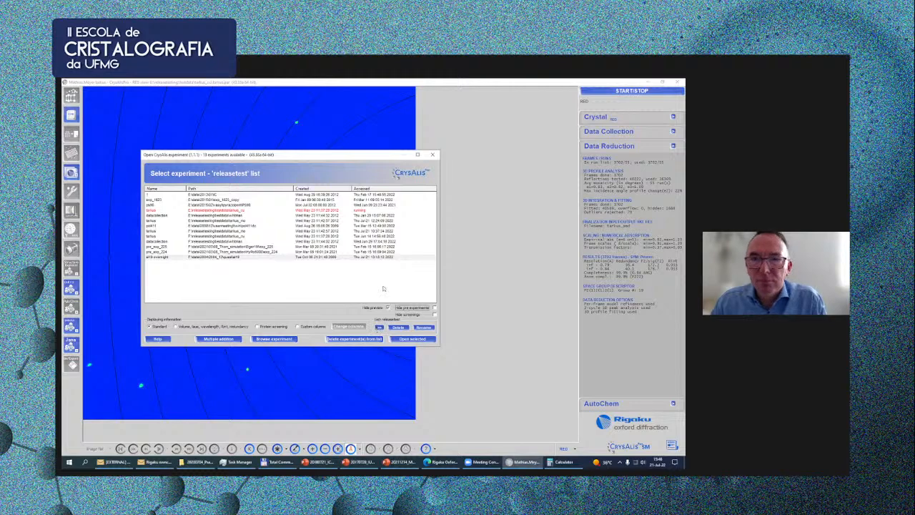
click(404, 124)
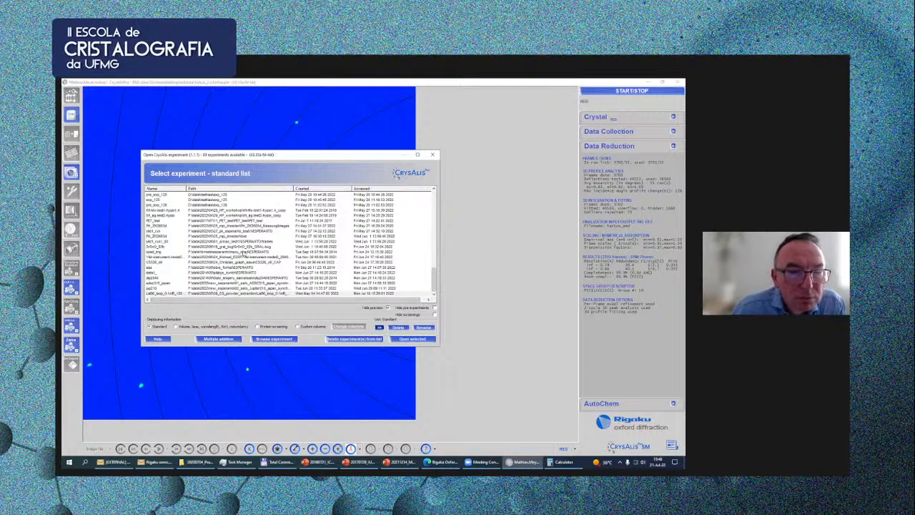
scroll(241, 254, up, 5)
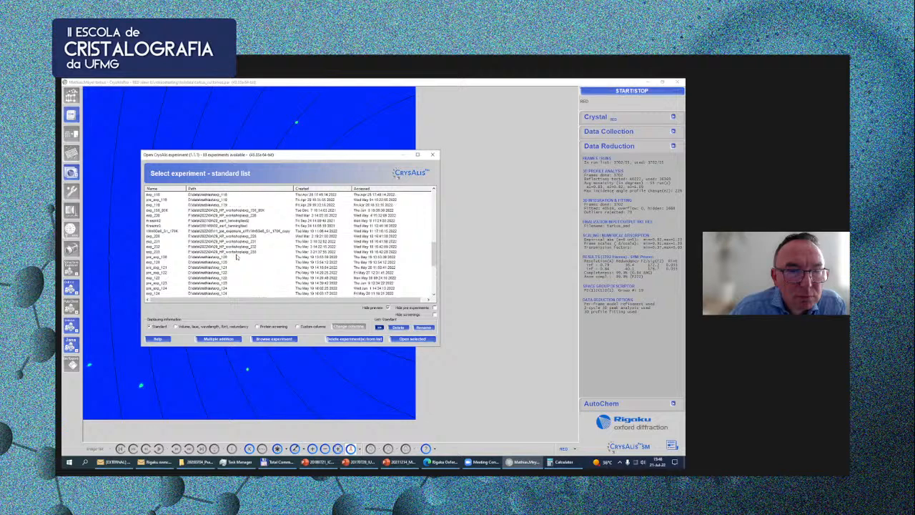
scroll(236, 257, up, 5)
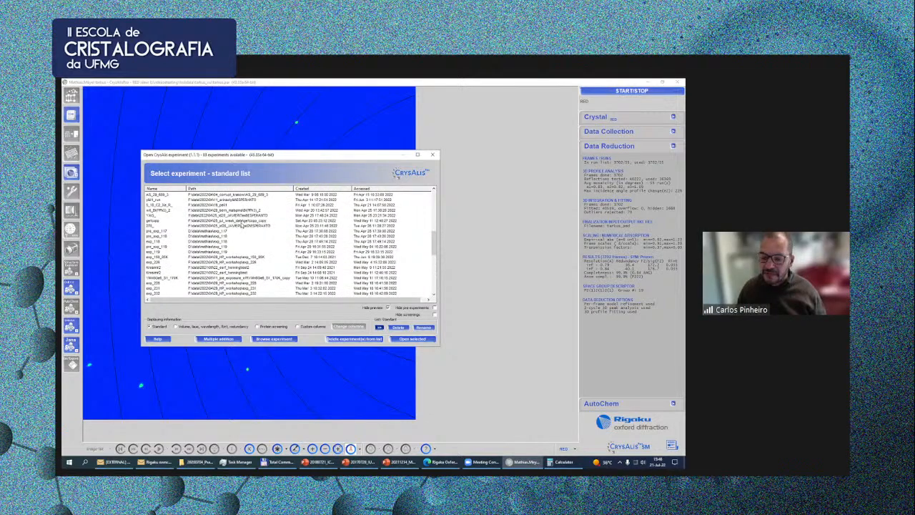
double_click(241, 221)
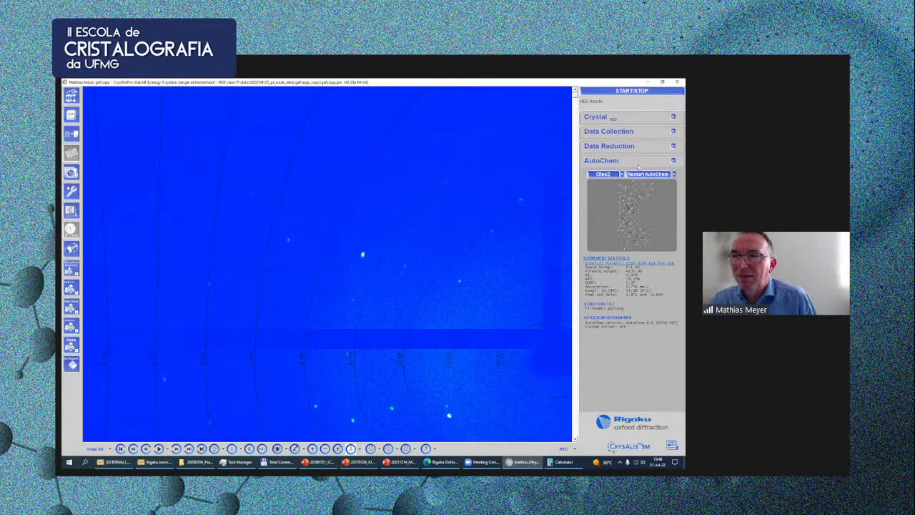
click(624, 150)
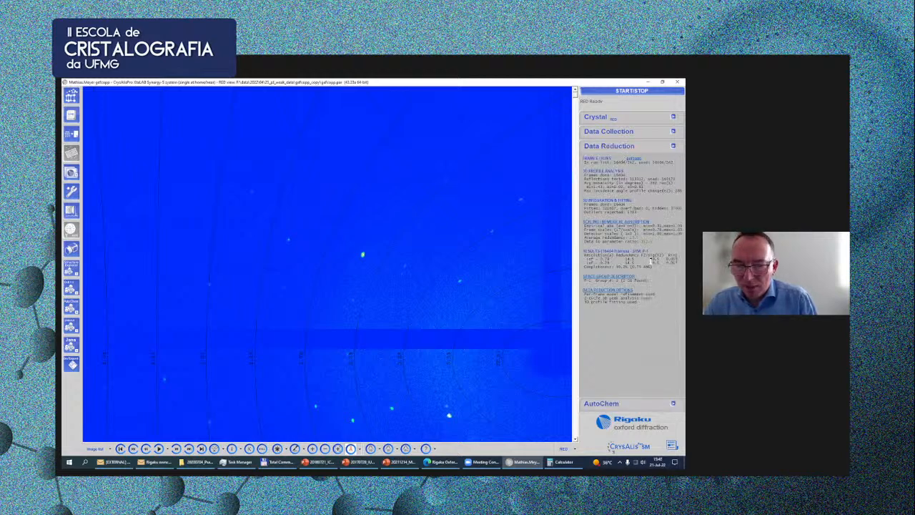
Switch to Calculator and compute the reciprocal of 39.
click(565, 463)
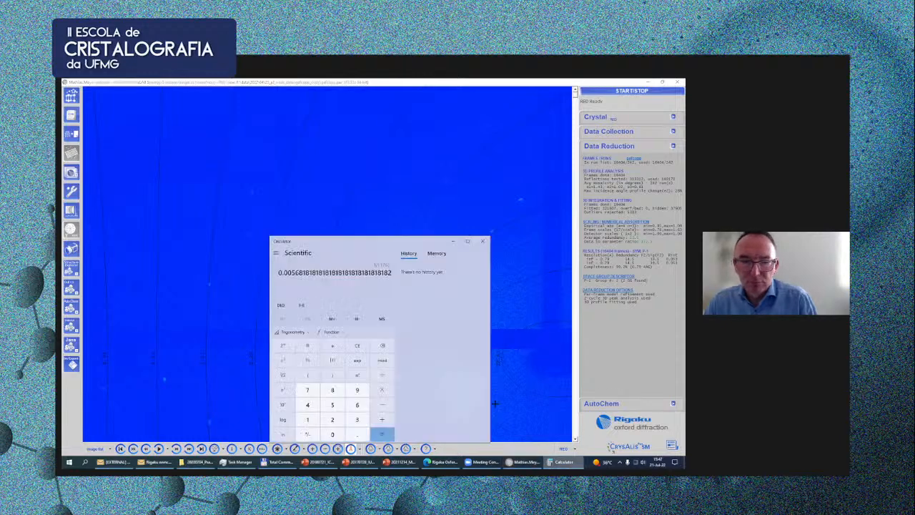
click(355, 420)
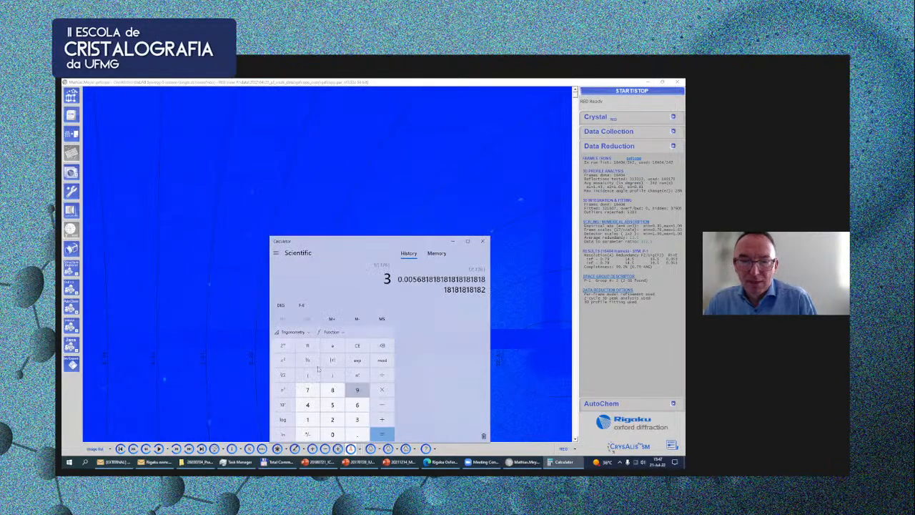
click(357, 389)
click(307, 360)
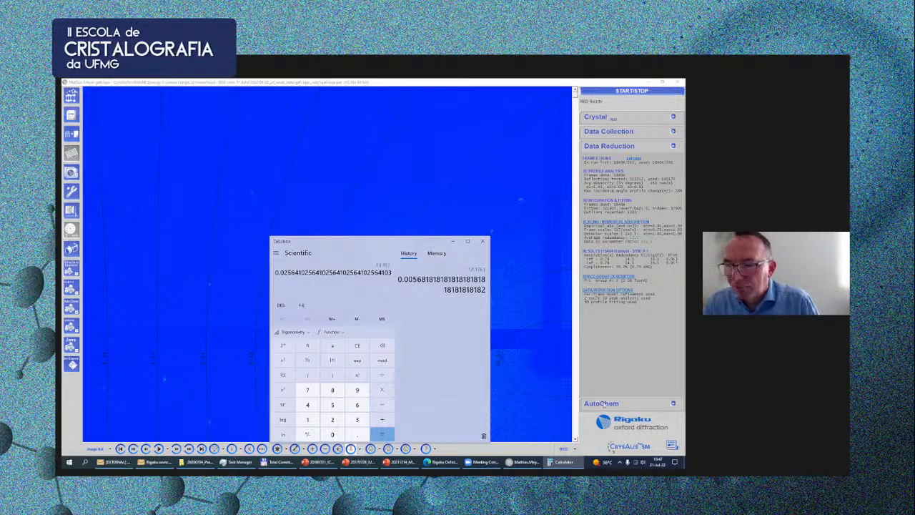
Review the experiment's AutoChem and data reduction summaries in CrysAlisPro, and view the recorded crystal movie before closing it.
click(604, 403)
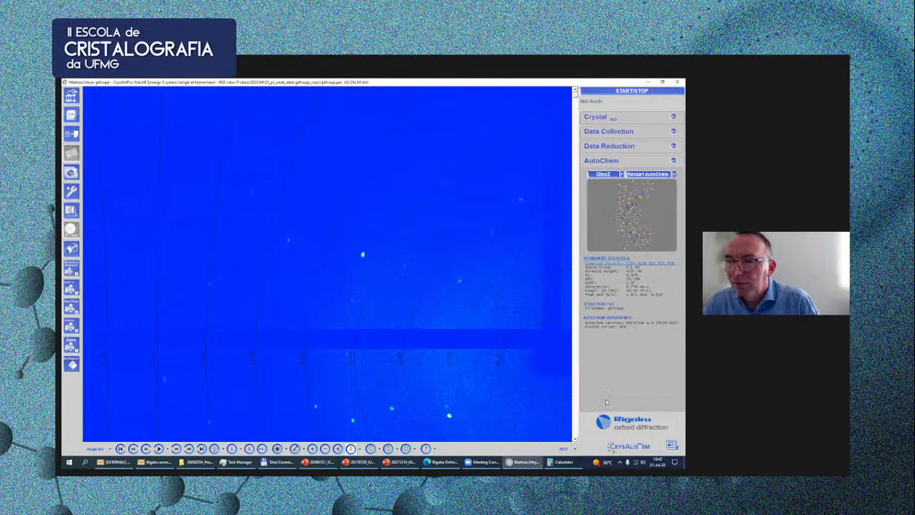
click(614, 148)
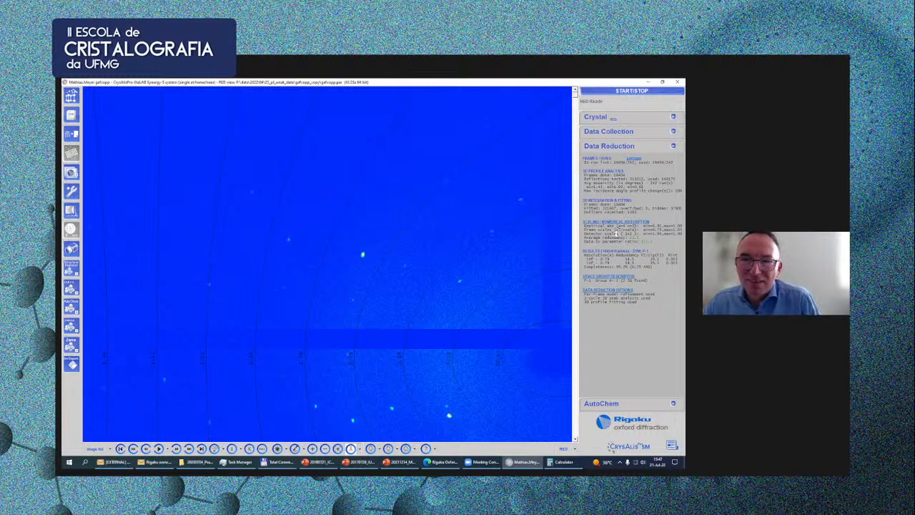
click(673, 117)
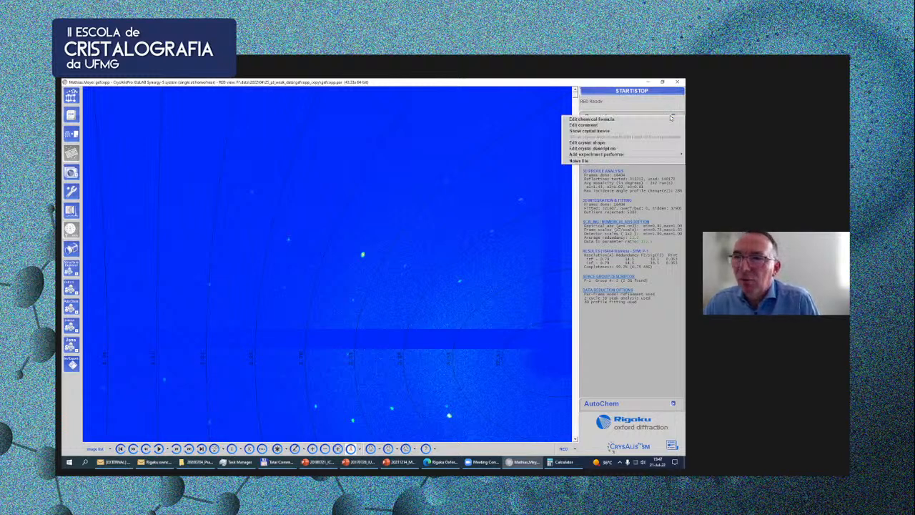
click(671, 131)
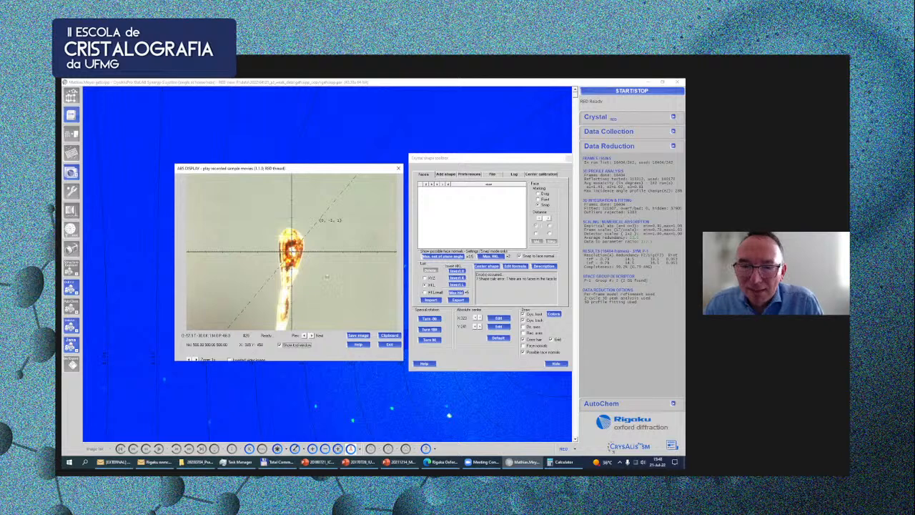
click(385, 345)
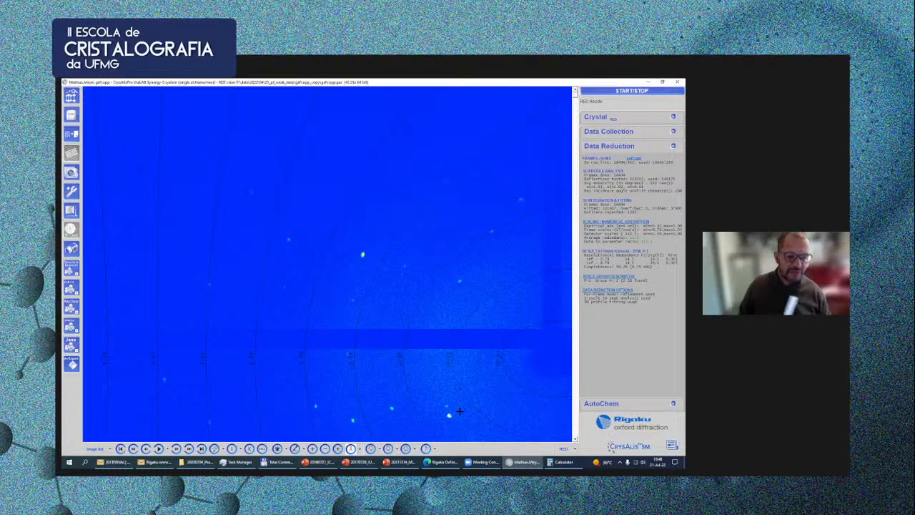
Open the experiment's peak table in the reciprocal space viewer and view the whole lattice along b*.
click(597, 118)
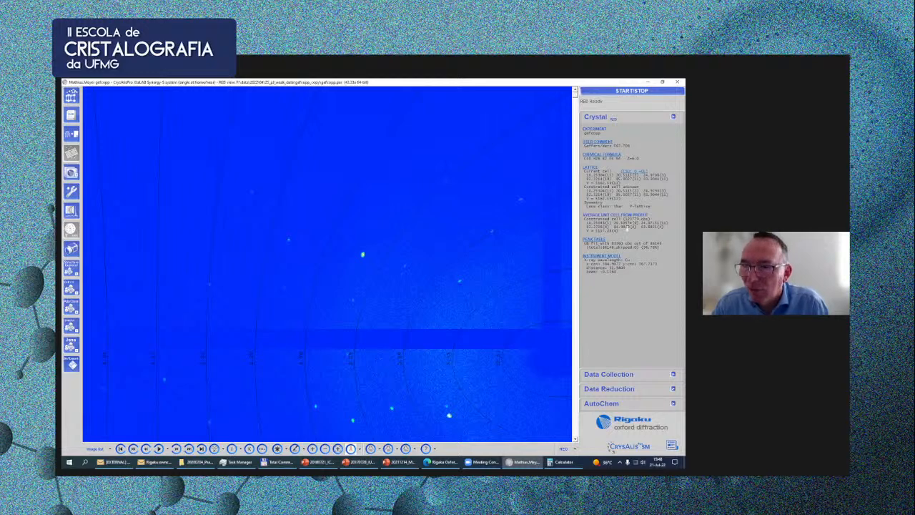
click(599, 241)
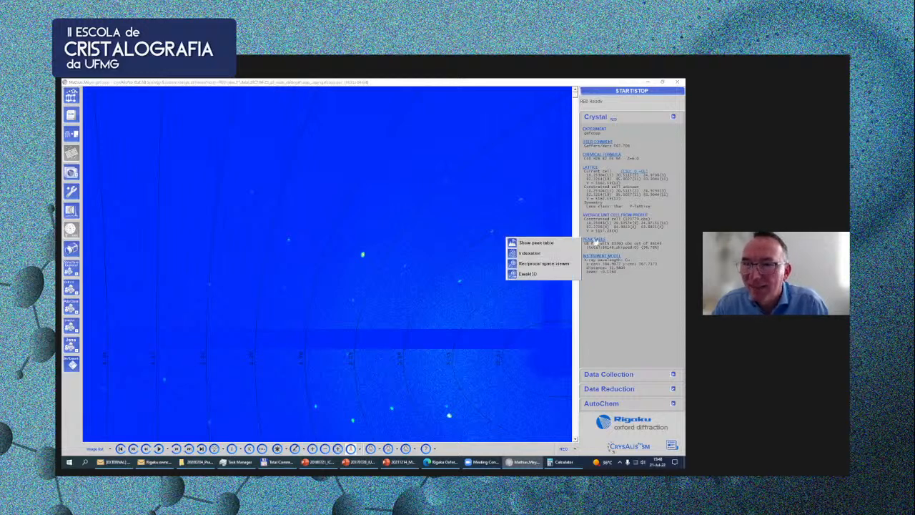
click(528, 264)
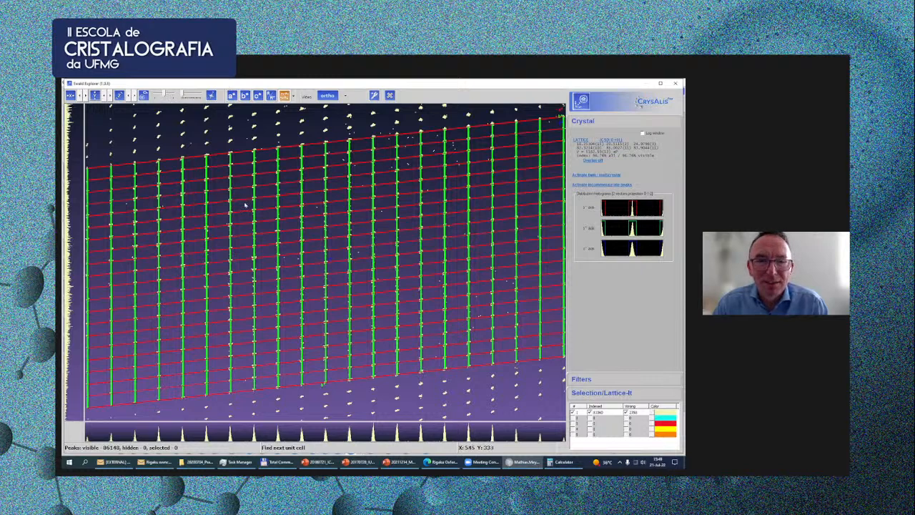
scroll(336, 192, down, 3)
scroll(292, 120, down, 3)
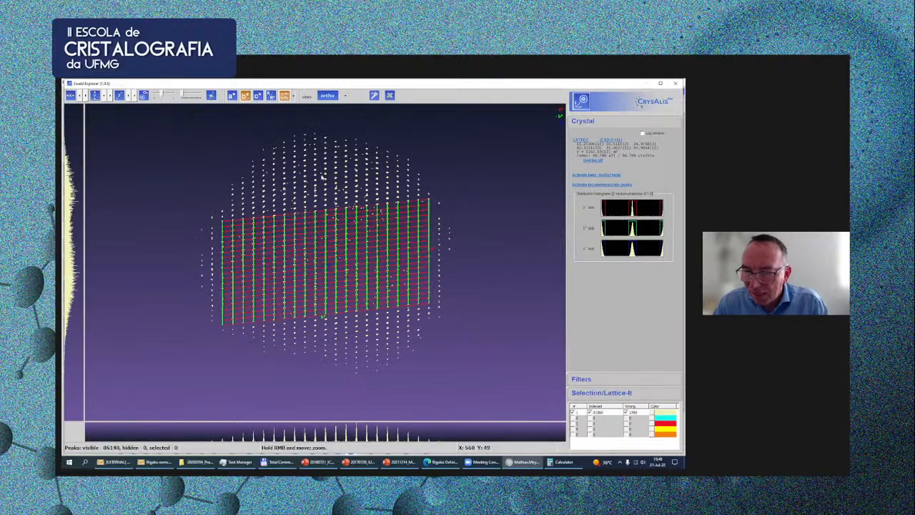
click(245, 95)
Compare the wrong and indexed peaks of group 1 by hiding each in turn, ending with the indexed peaks hidden.
click(626, 413)
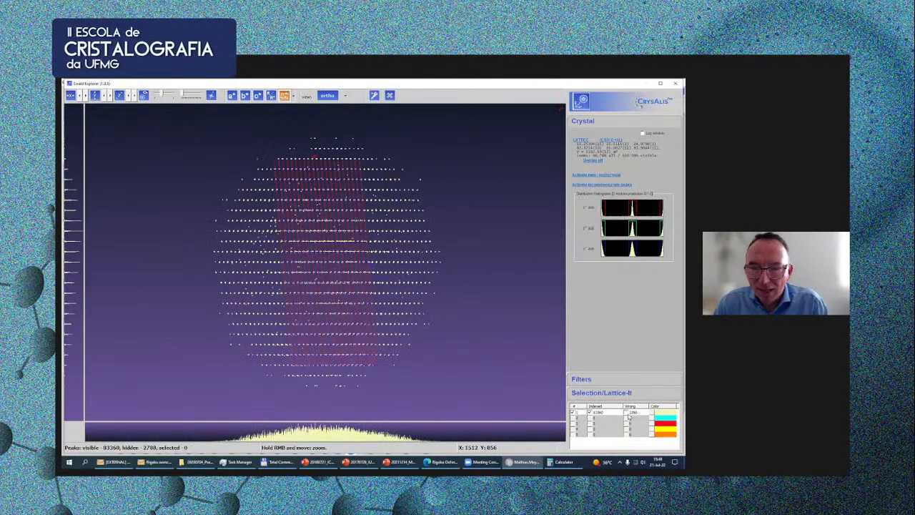
click(625, 413)
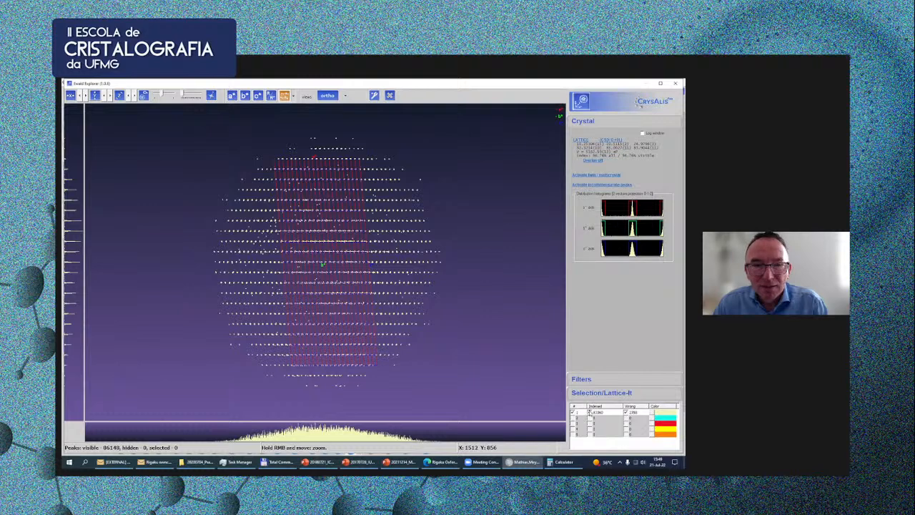
click(590, 412)
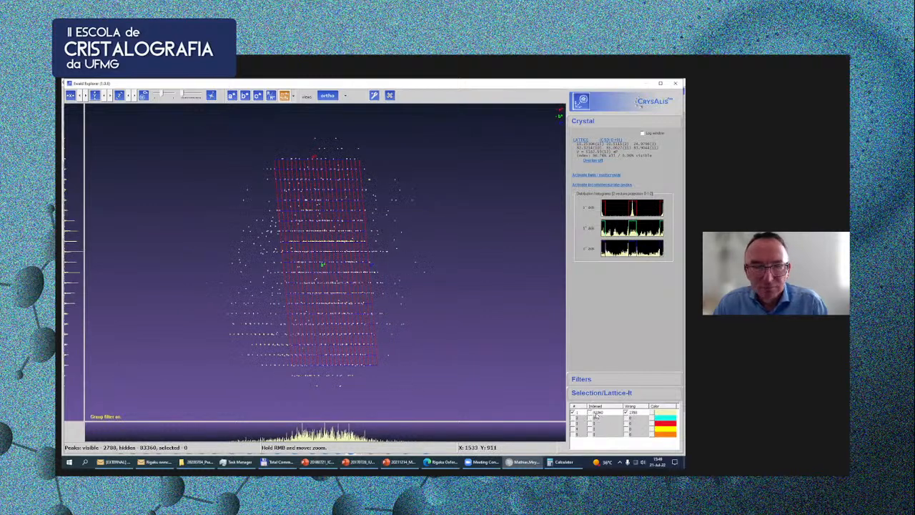
click(591, 412)
click(590, 412)
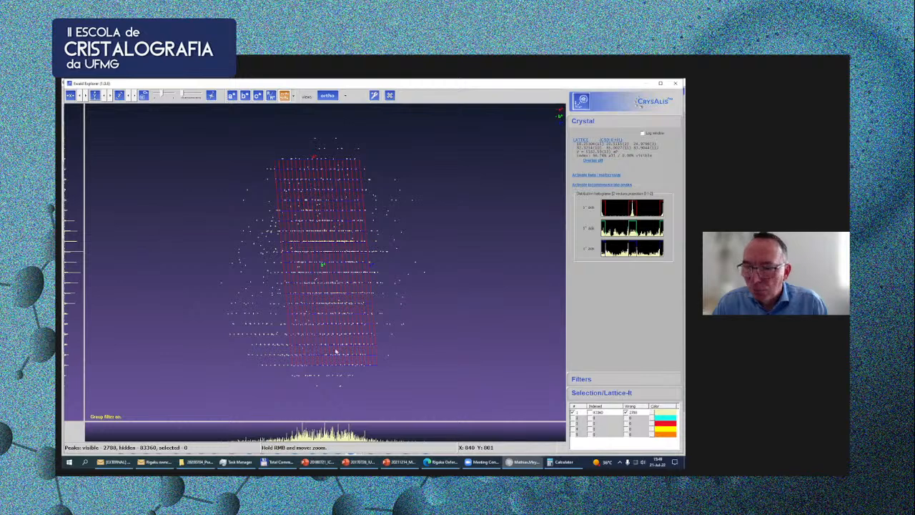
click(590, 413)
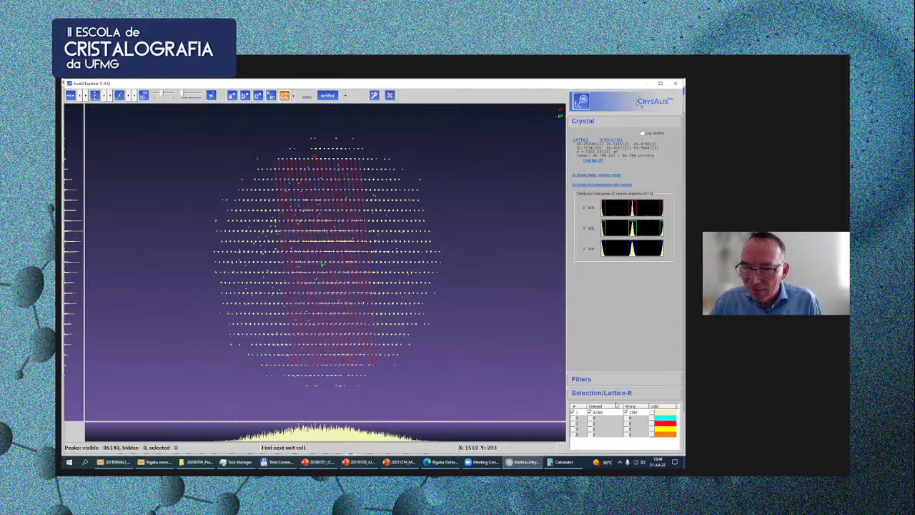
click(590, 413)
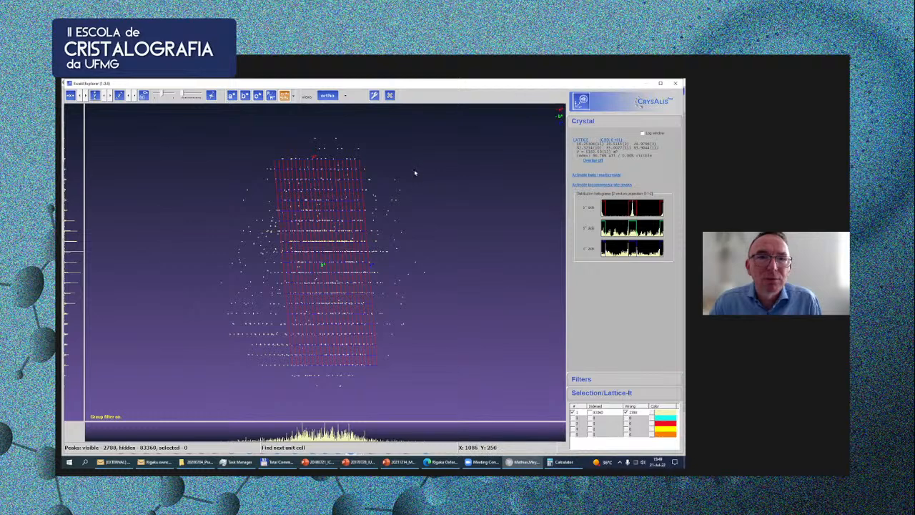
Turn off the lattice overlay and inspect the wrong peaks along the a*, b* and c* directions.
click(285, 97)
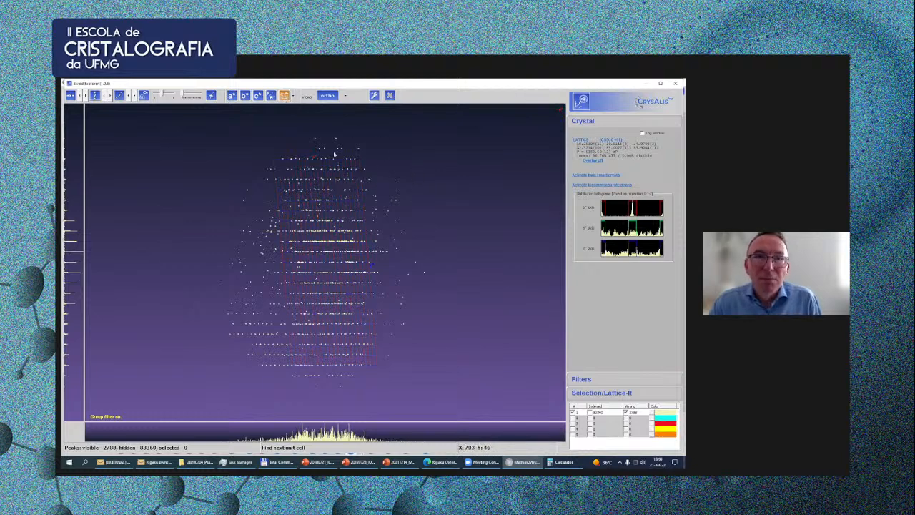
click(233, 97)
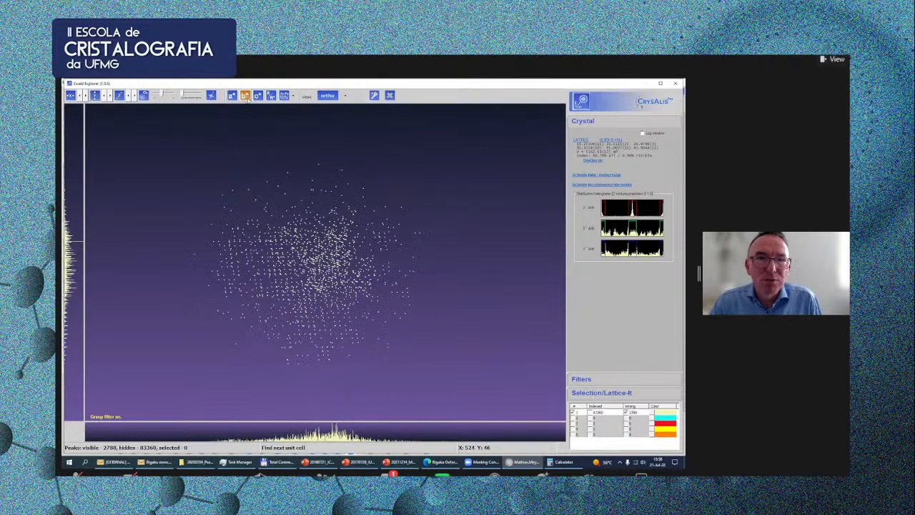
click(245, 97)
click(258, 97)
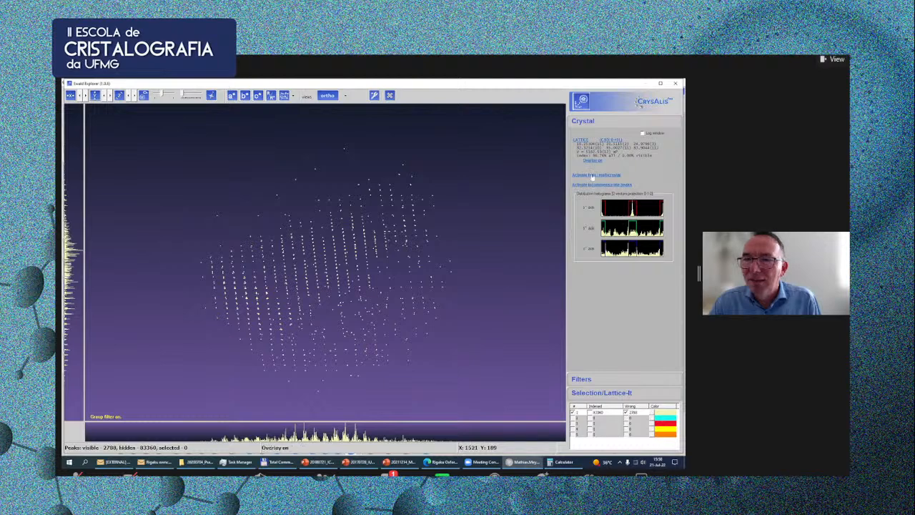
Try a search for the next twin component in the wrong peaks, and clear the twin components again.
click(592, 175)
click(553, 171)
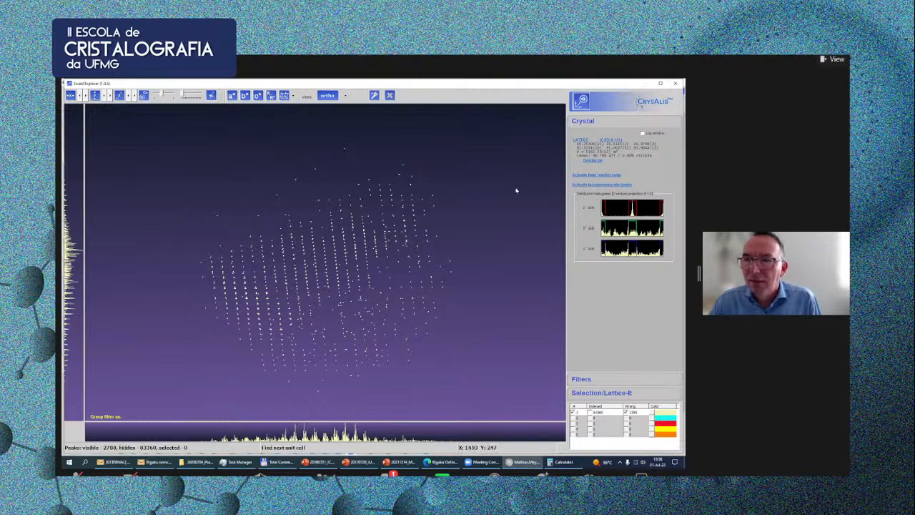
click(589, 176)
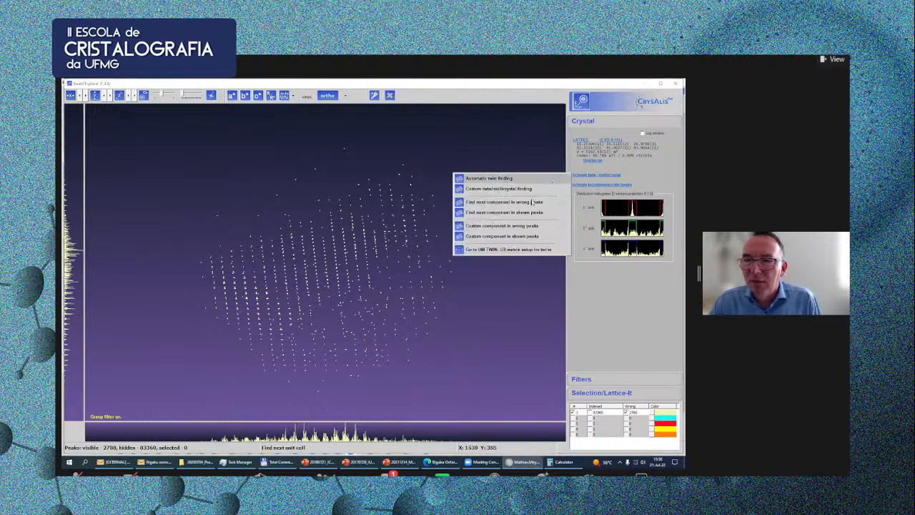
click(531, 204)
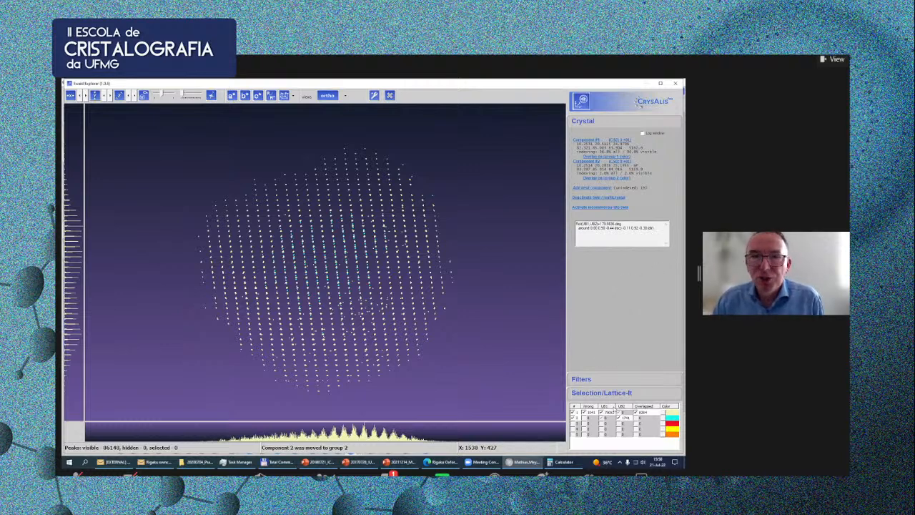
click(593, 198)
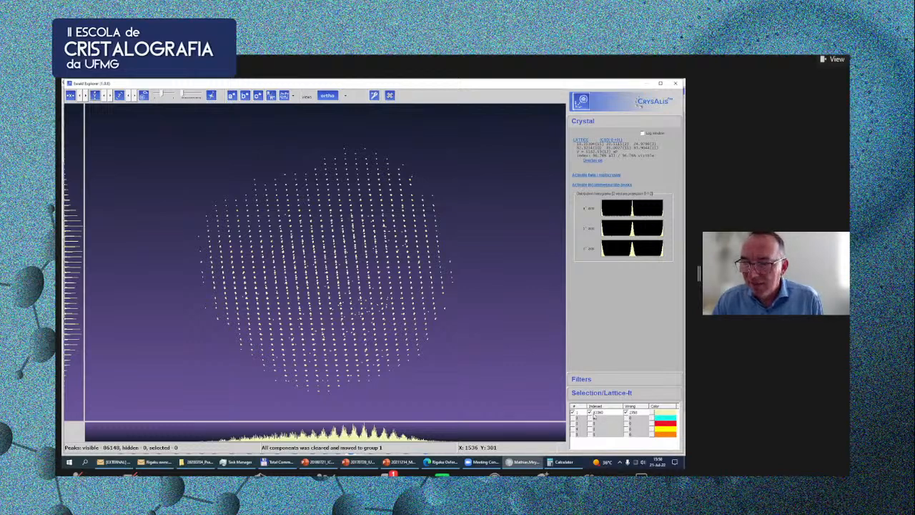
Hide the indexed peaks of group 1, rotate the pattern of wrong peaks to examine it, and close the viewer.
click(589, 412)
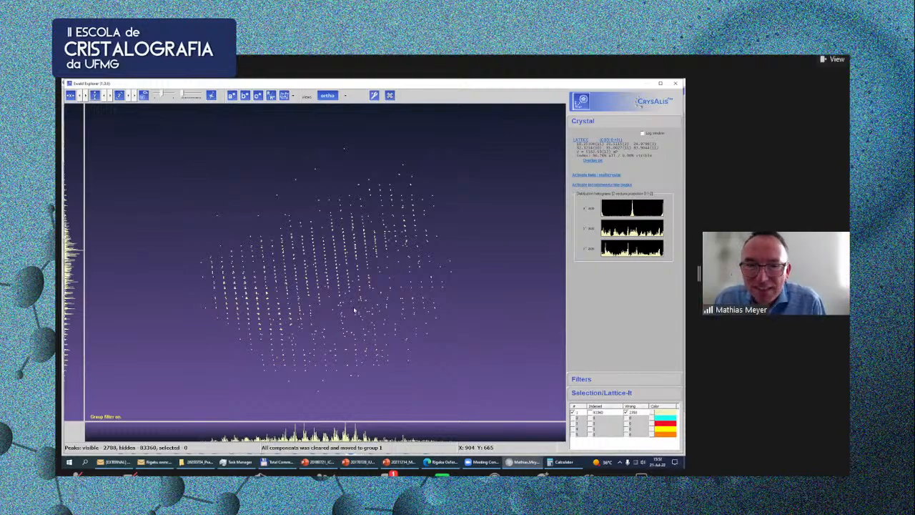
drag(358, 306, 351, 265)
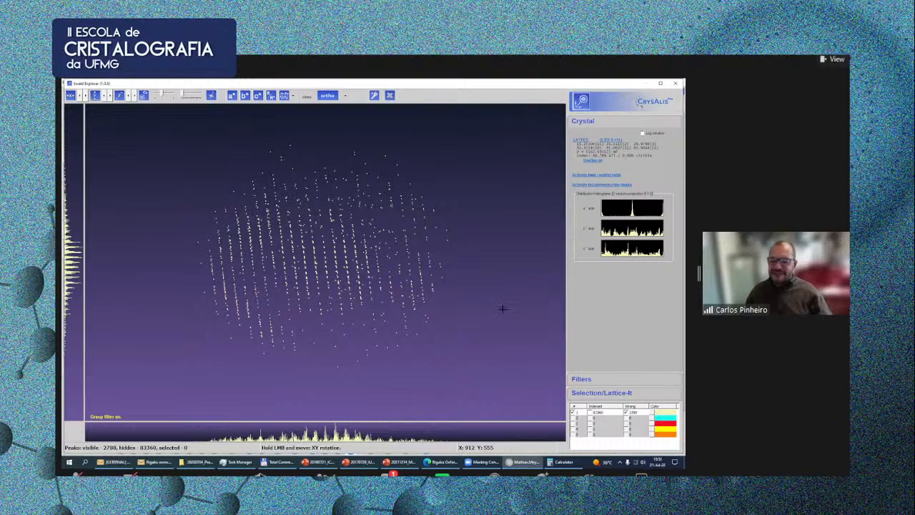
key(Escape)
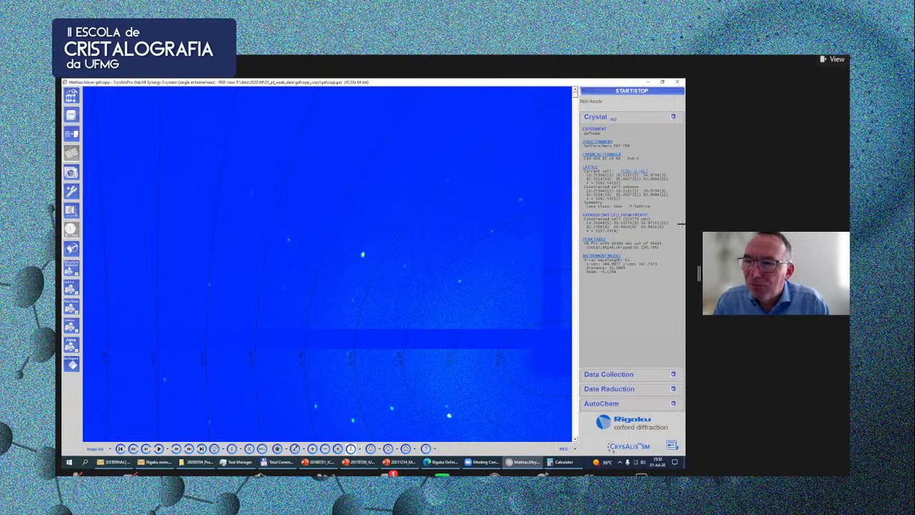
Examine the absorption coefficient calculated from the chemical formula, highlighting the molecule's Mu value, and close the calculator without changes.
click(608, 158)
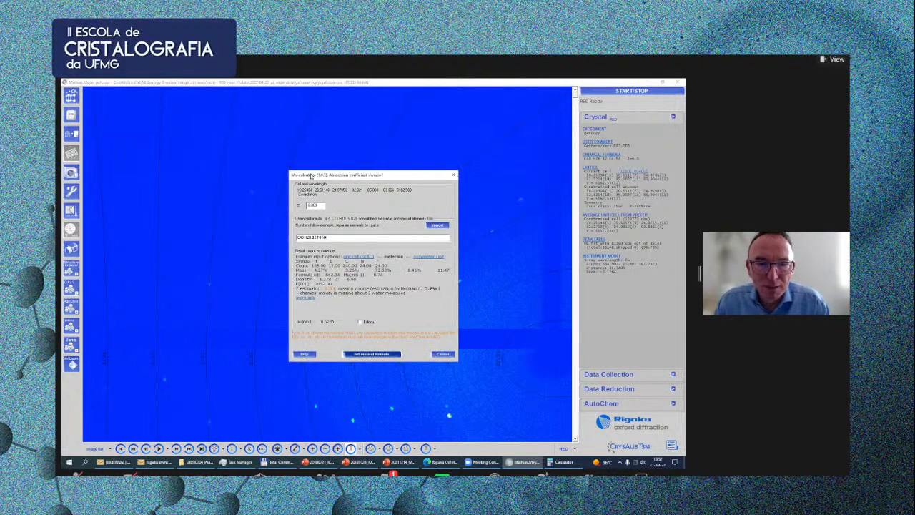
drag(400, 176, 318, 174)
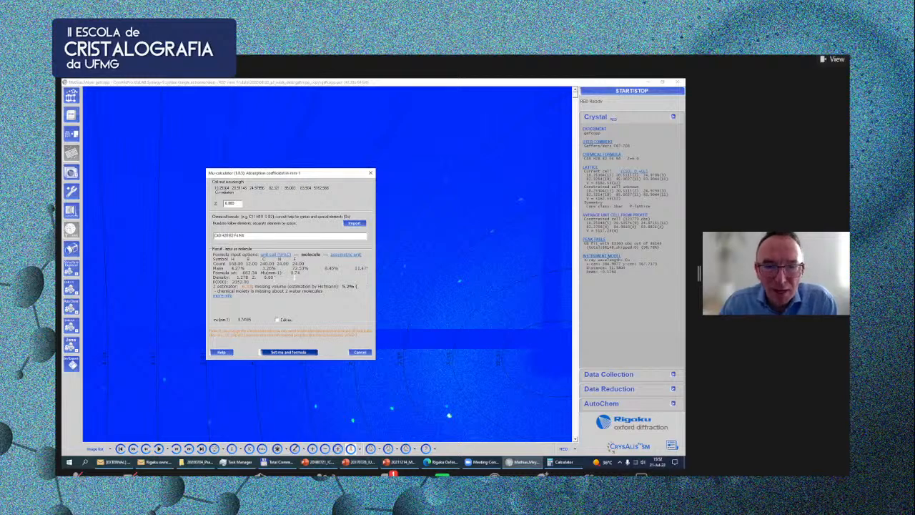
drag(291, 273, 300, 274)
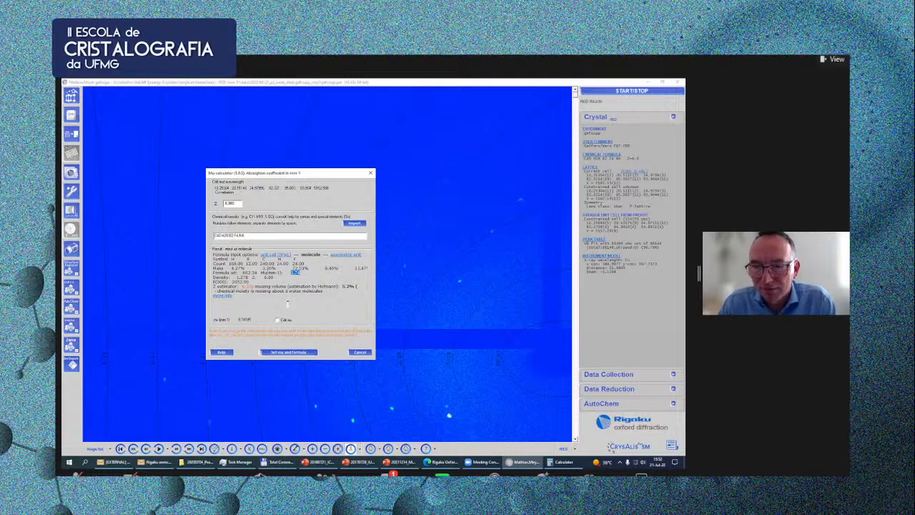
click(370, 173)
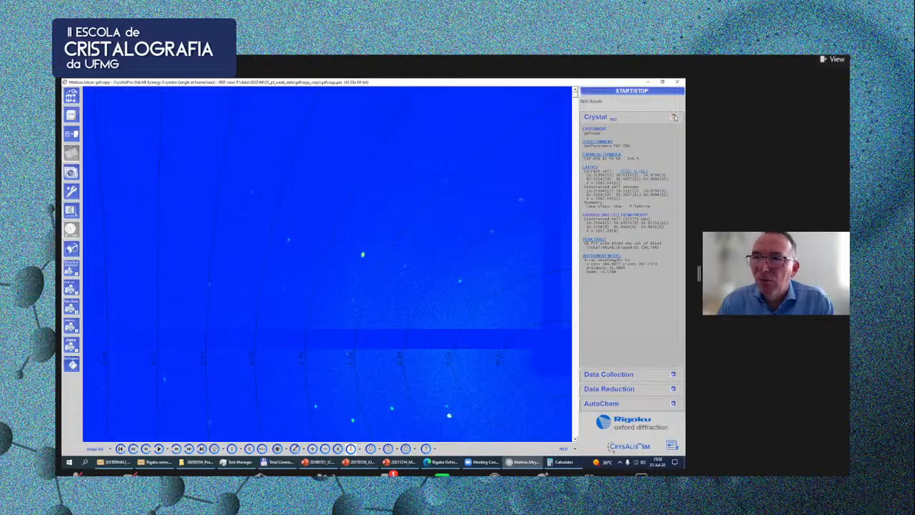
View the recorded crystal movie with the possible face normals and its shape tools, and exit it.
click(672, 116)
click(626, 131)
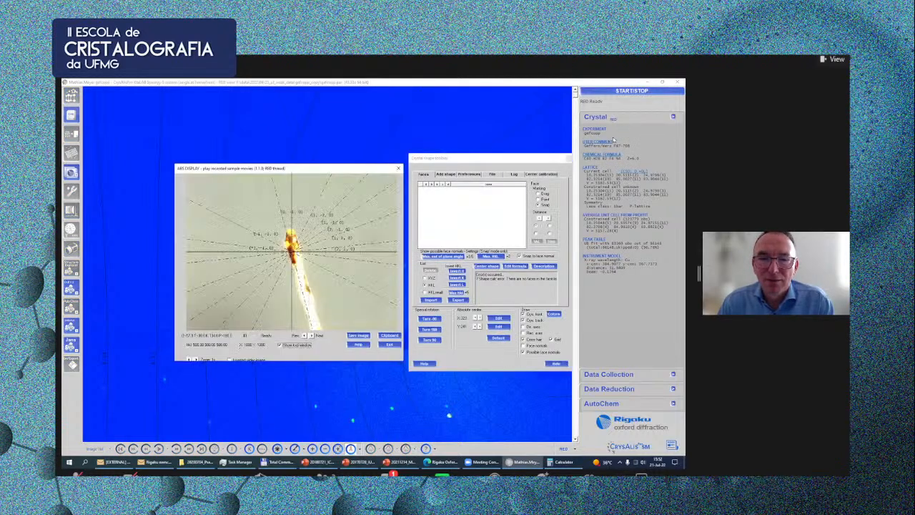
click(384, 345)
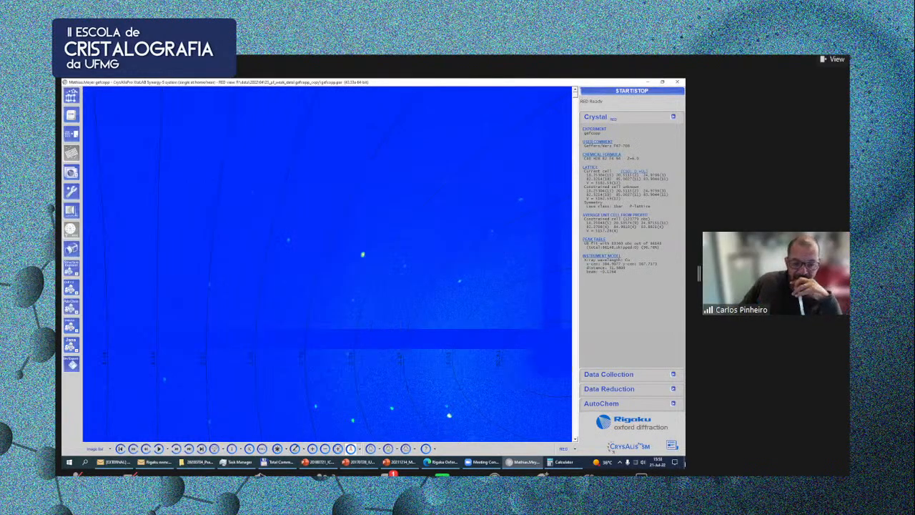
Launch the online CrysAlisPro from the desktop and start a new experiment under the preselected administrator user.
key(super+d)
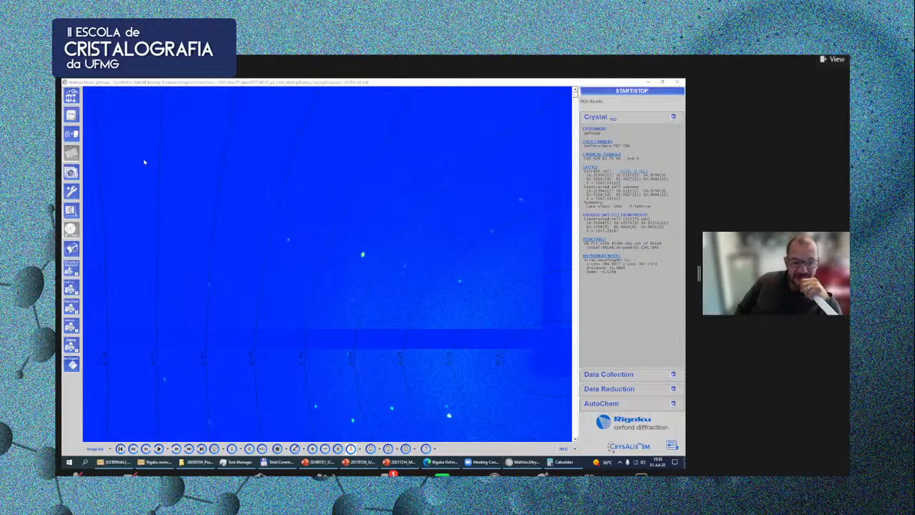
double_click(152, 157)
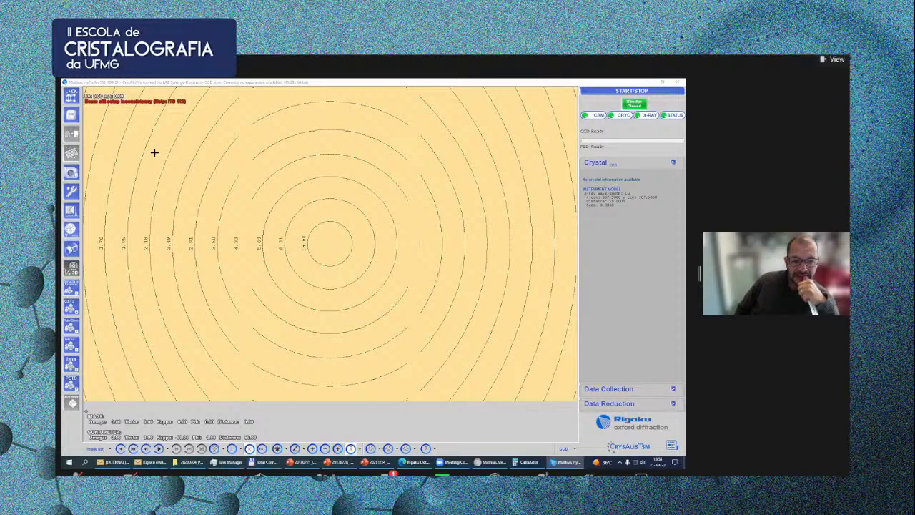
click(632, 91)
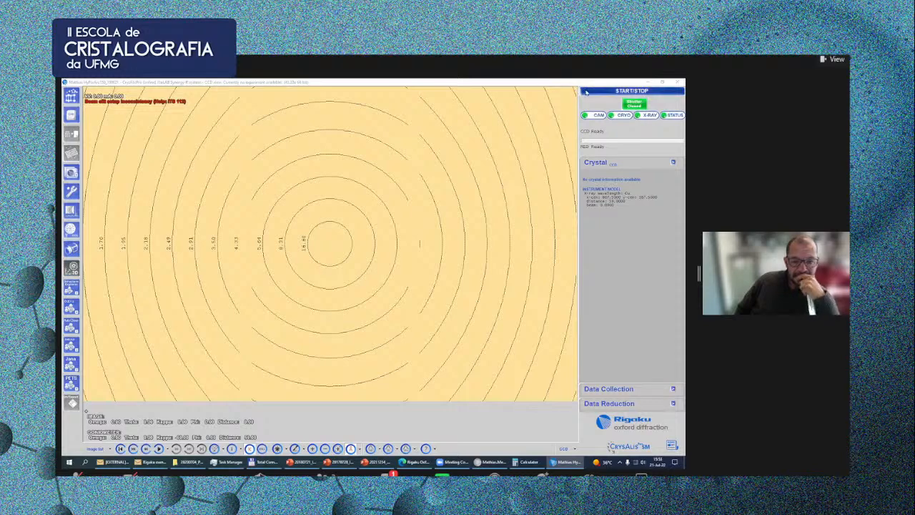
click(294, 219)
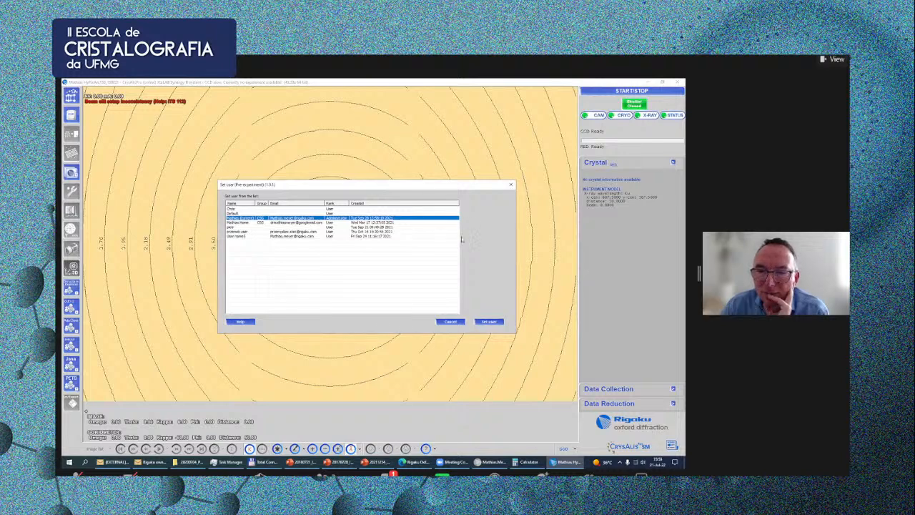
click(486, 321)
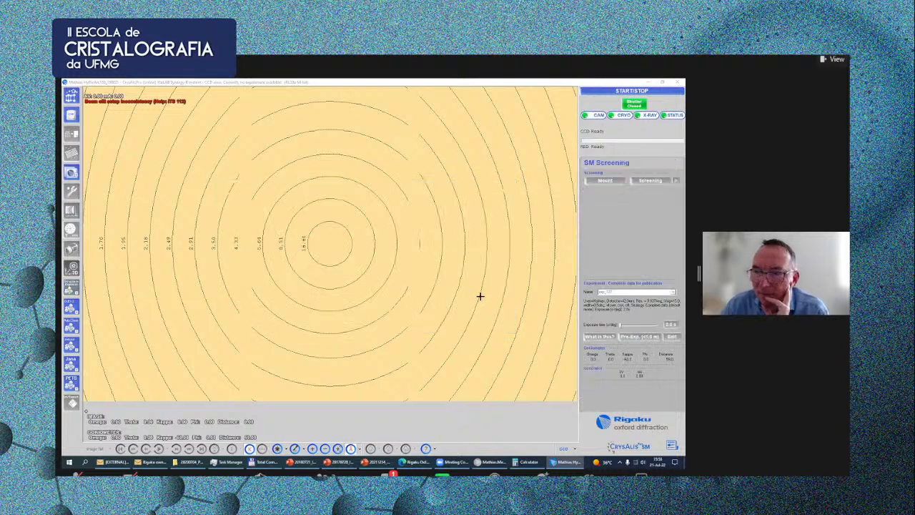
Run the pre-experiment with the preset options and stop all collection and processing while it is running.
click(633, 338)
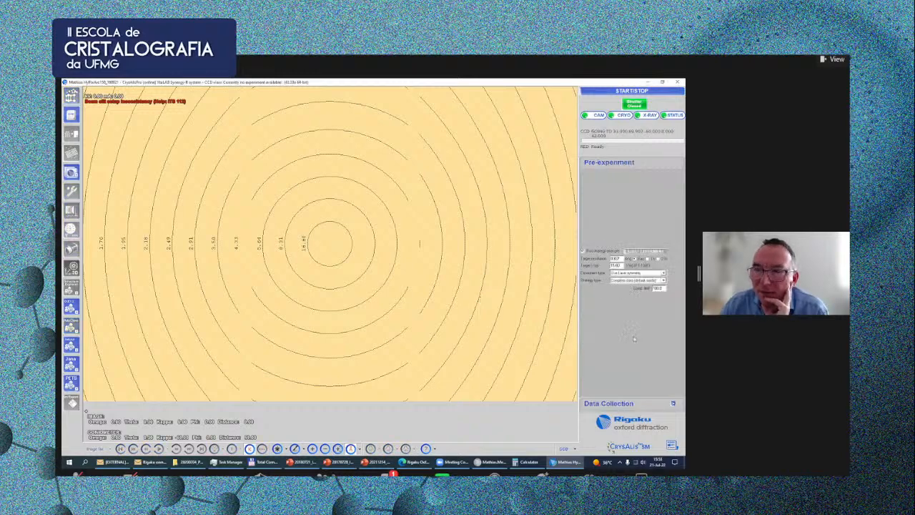
click(612, 92)
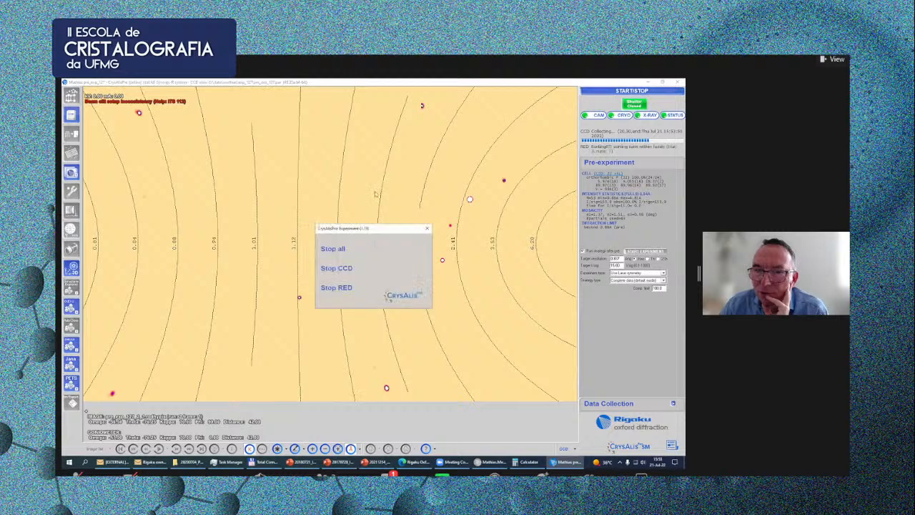
click(330, 247)
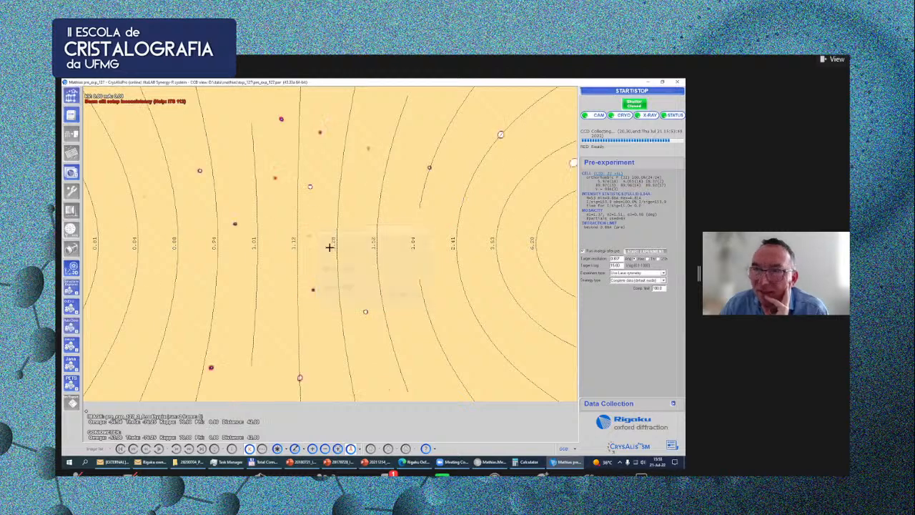
Start another new experiment under the same administrator user and open its pre-experiment options for editing.
click(593, 91)
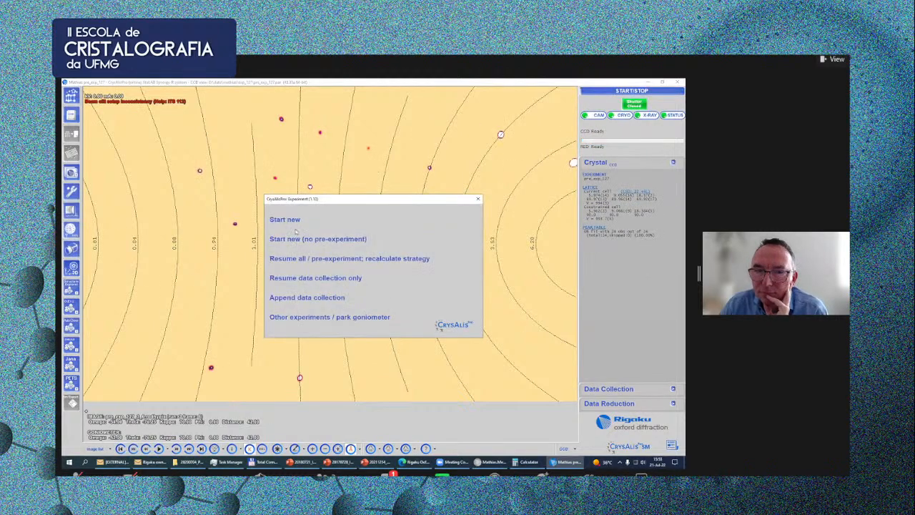
click(289, 220)
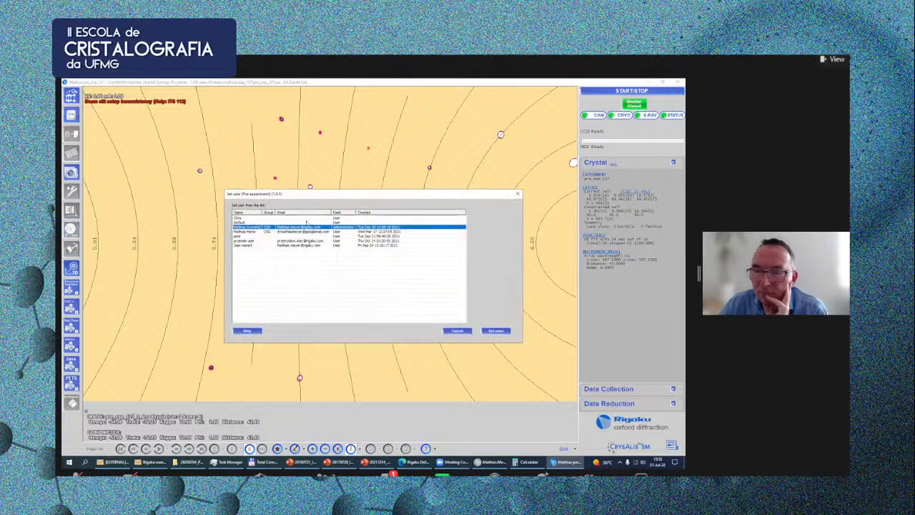
click(482, 332)
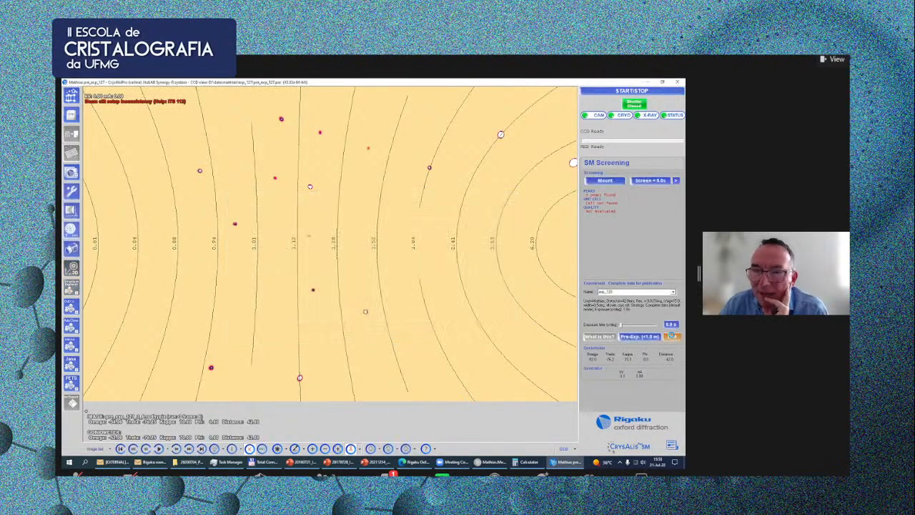
click(671, 336)
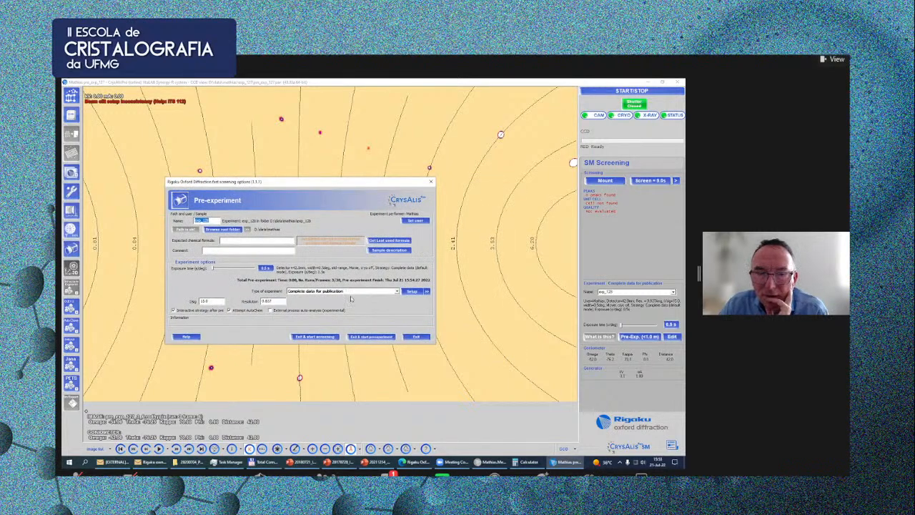
Compare the Redundant data, Complete data and Absolute structure experiment types, and settle on Redundant data for publication.
click(351, 292)
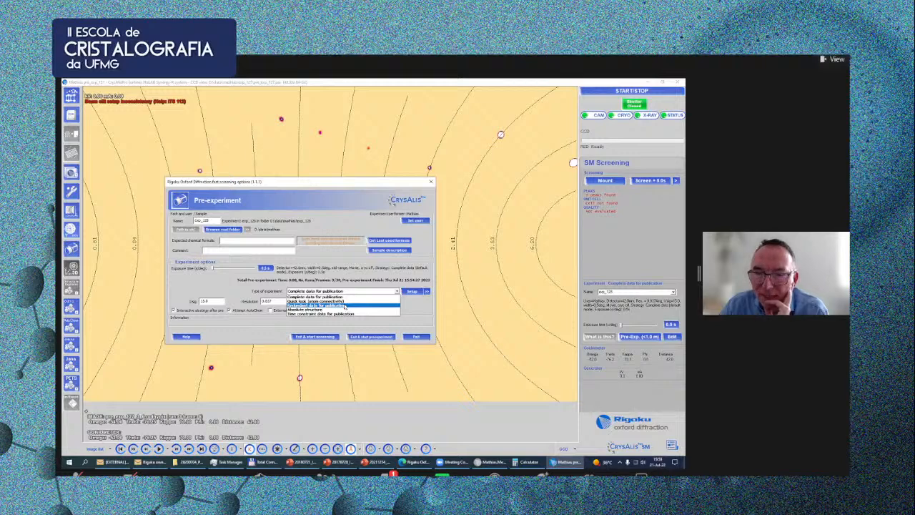
click(345, 305)
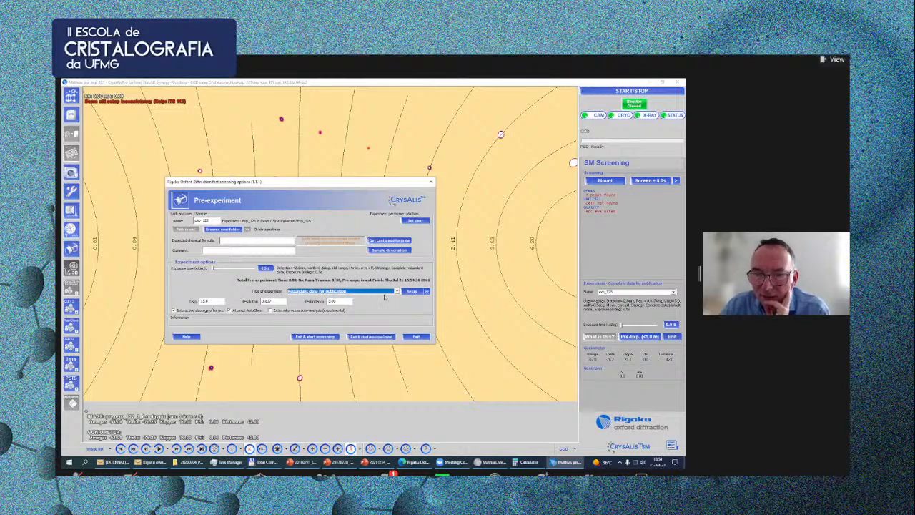
click(351, 294)
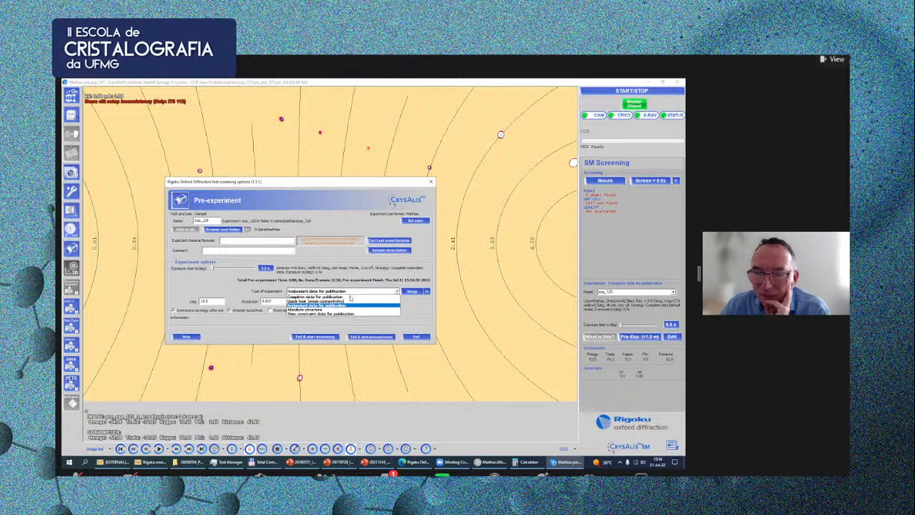
click(353, 299)
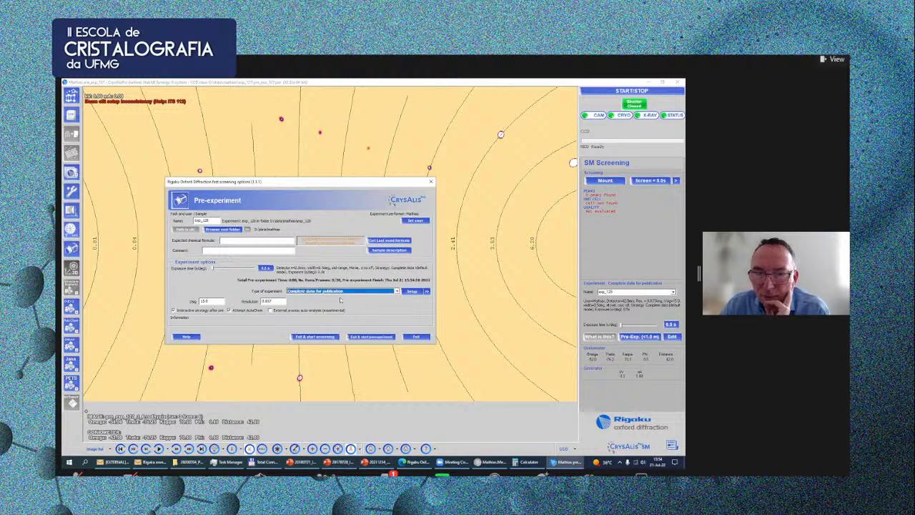
click(343, 297)
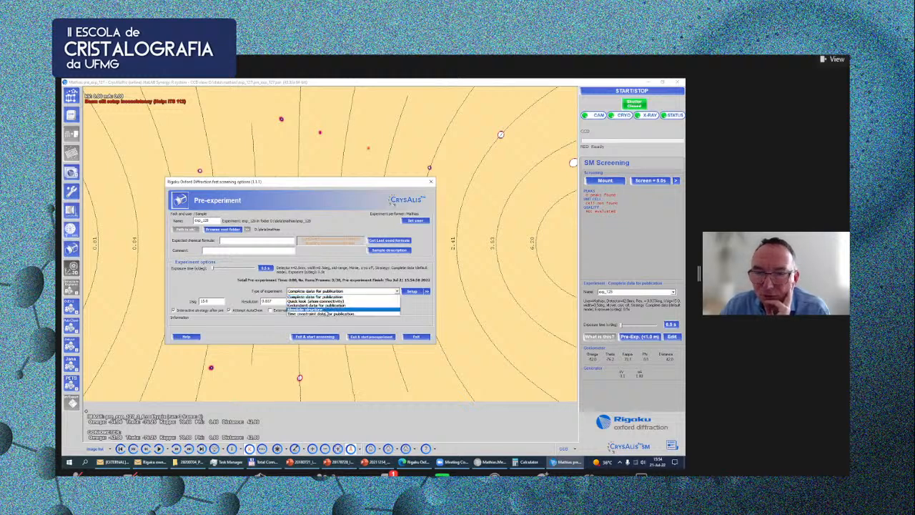
click(326, 309)
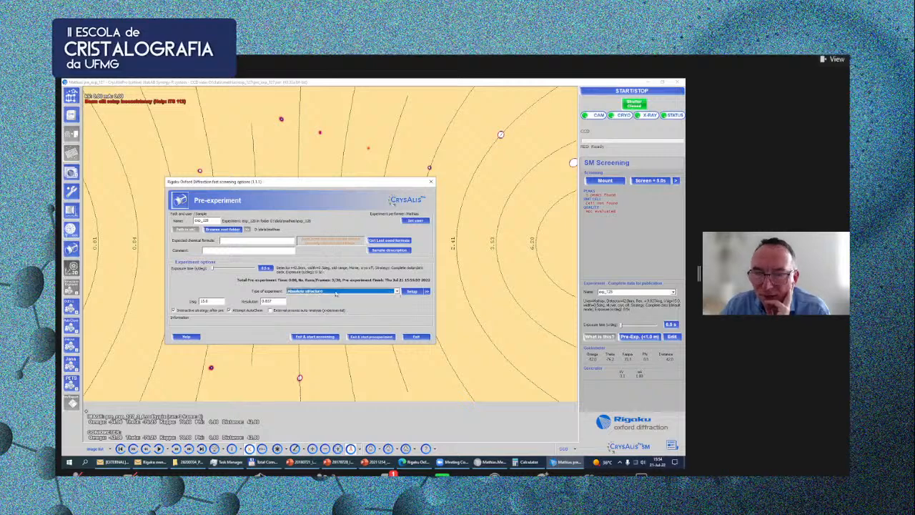
click(335, 292)
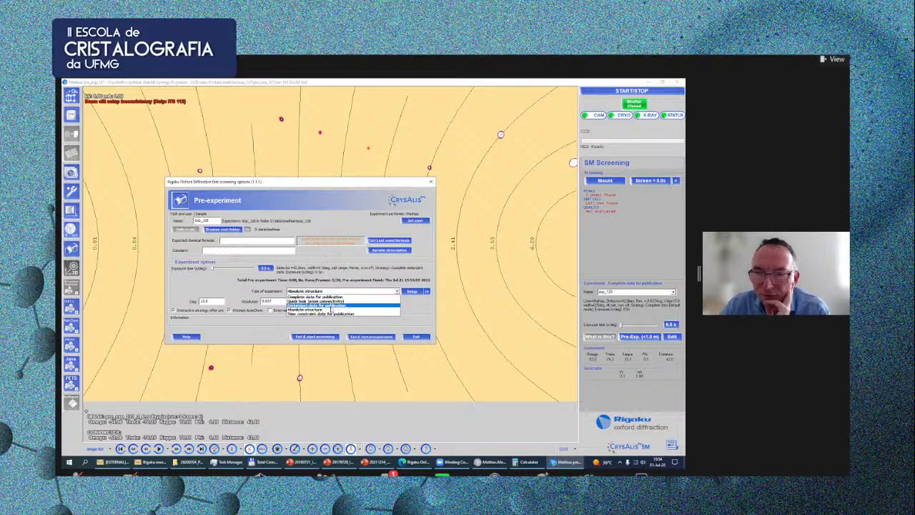
click(331, 307)
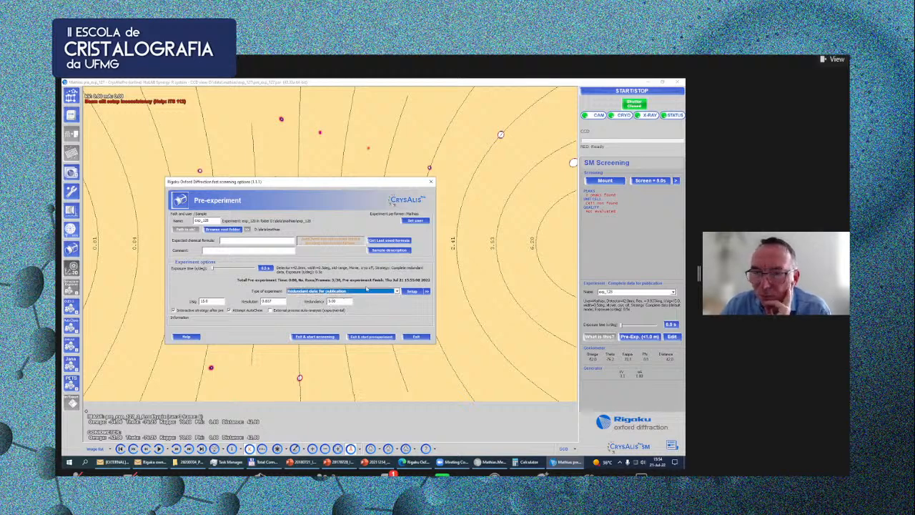
click(395, 291)
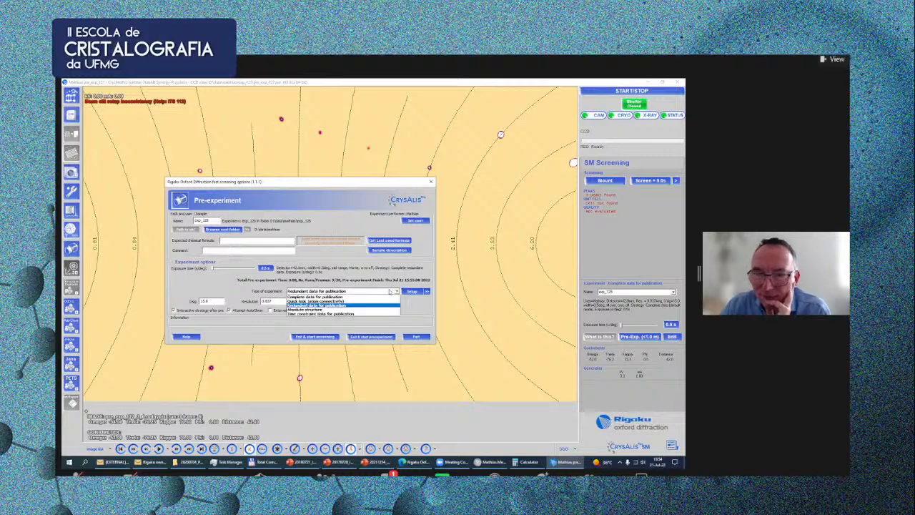
click(390, 291)
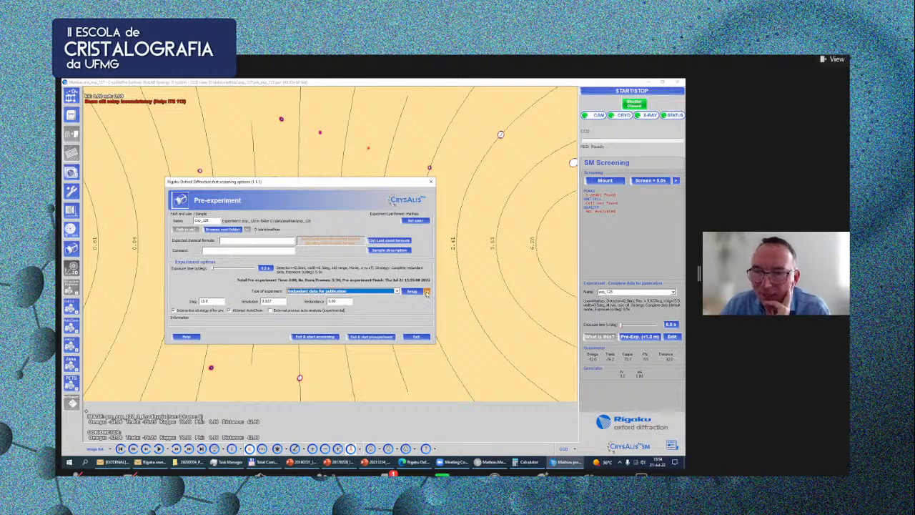
Create a custom experiment type named absorption with a higher redundancy constraint, and close the pre-experiment options.
click(427, 292)
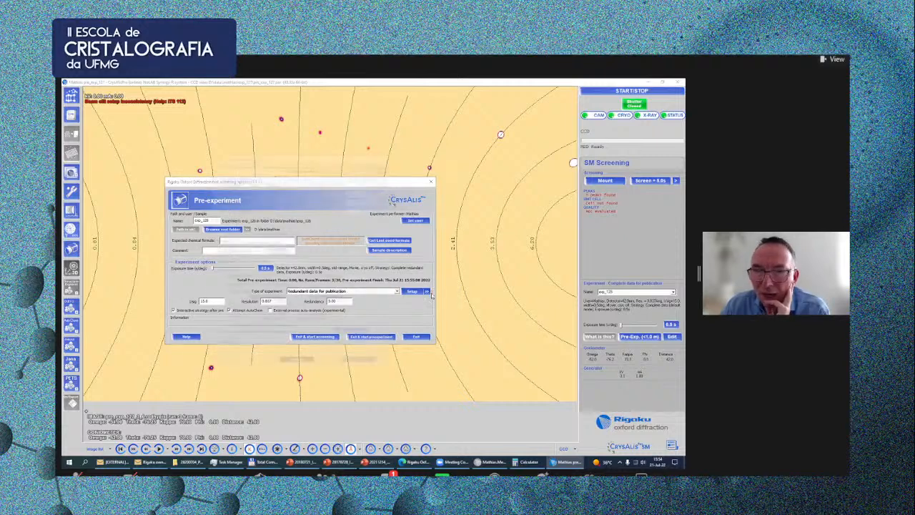
drag(288, 167, 339, 166)
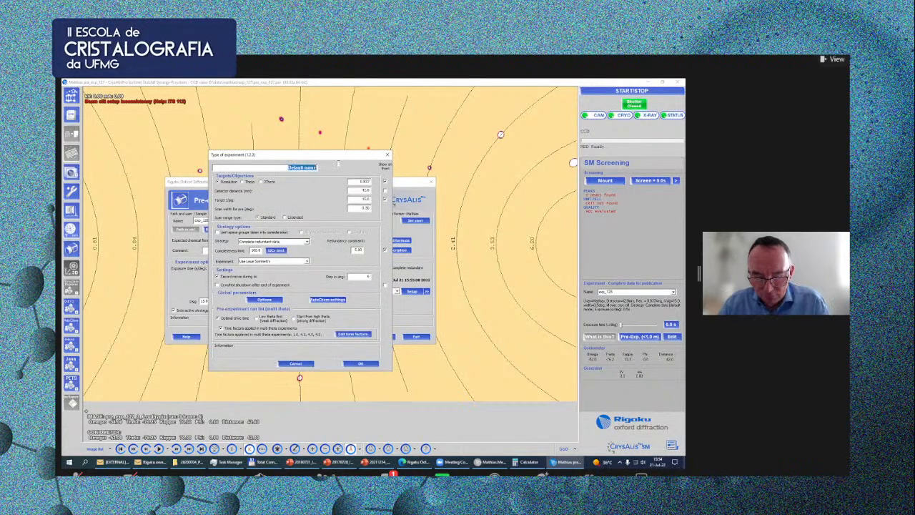
text(abs)
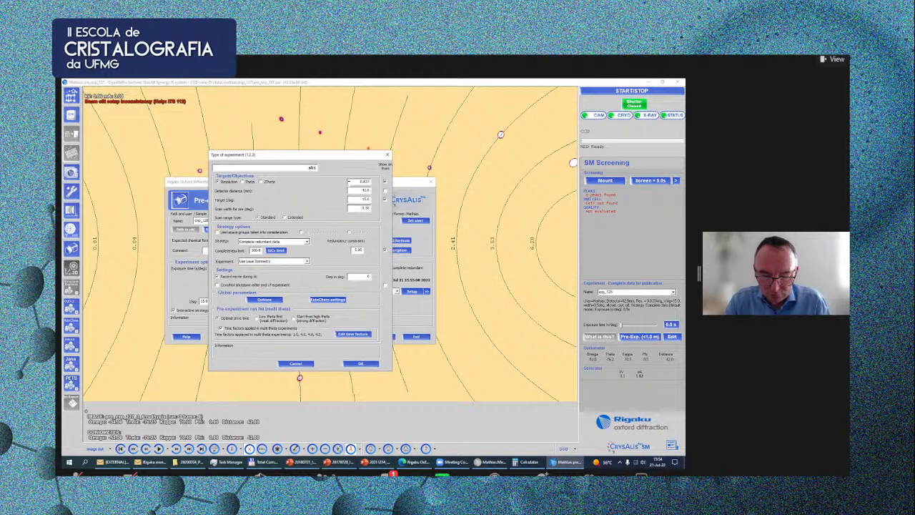
text(olption)
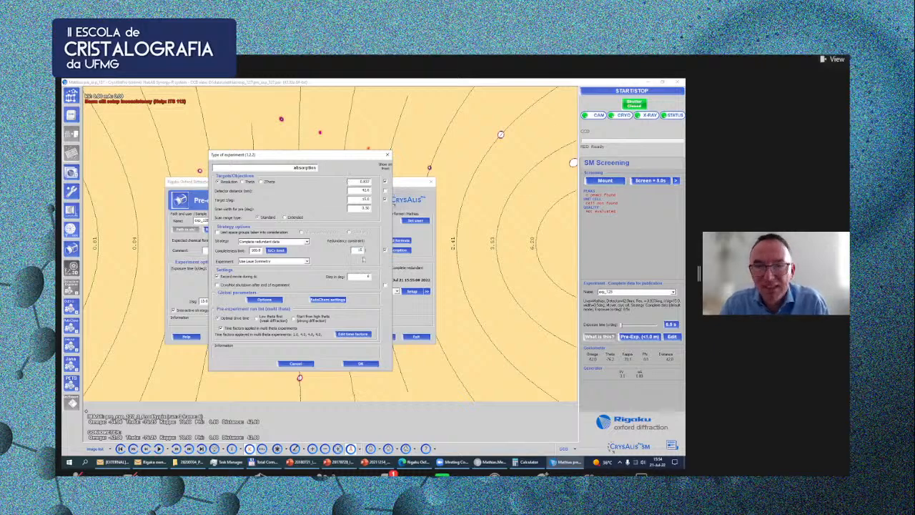
click(357, 365)
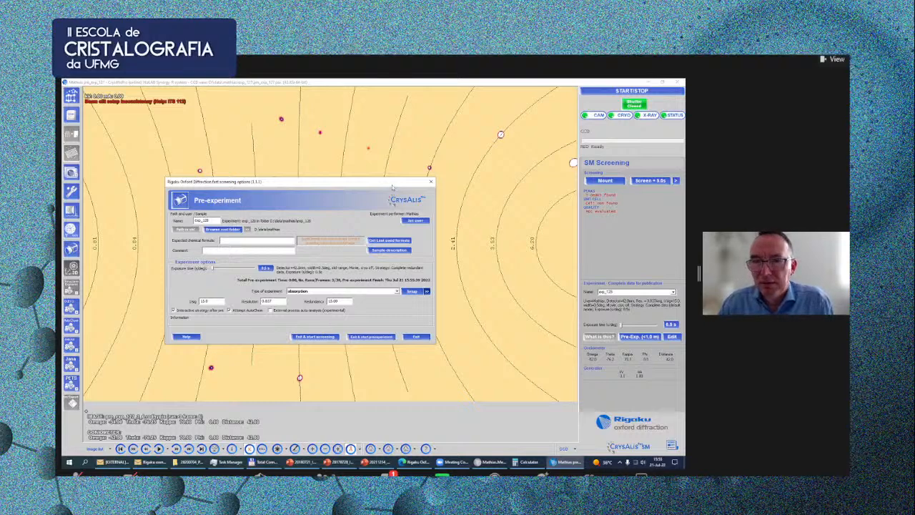
click(431, 181)
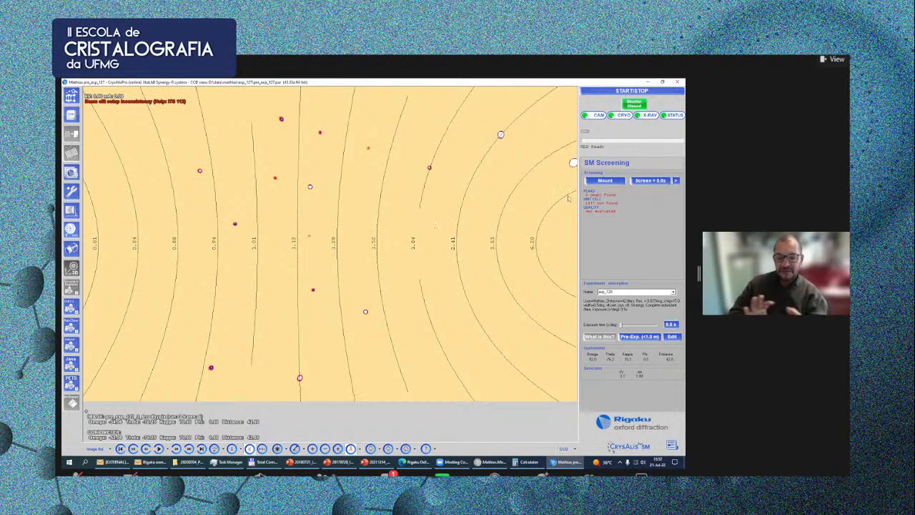
Open the embedded PDF on data reduction of different image formats from the CrysAlis dialog reference help.
click(437, 449)
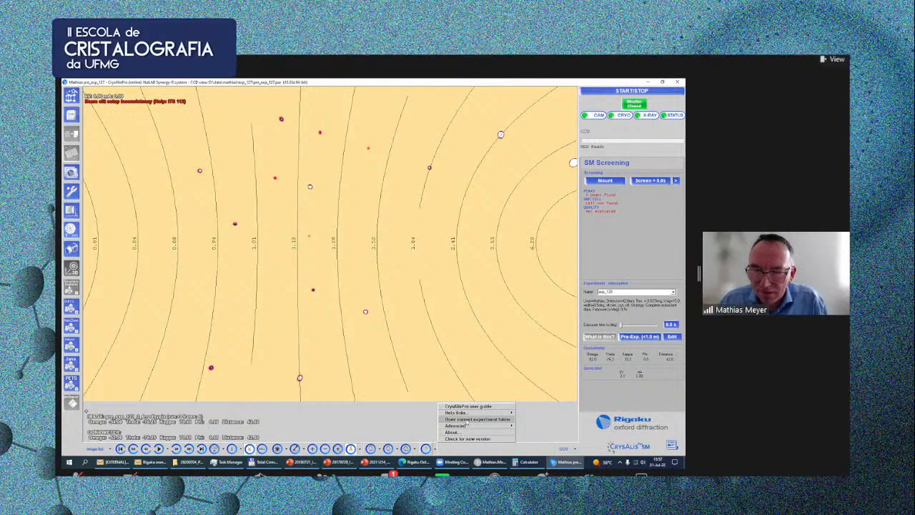
mouse_move(465, 427)
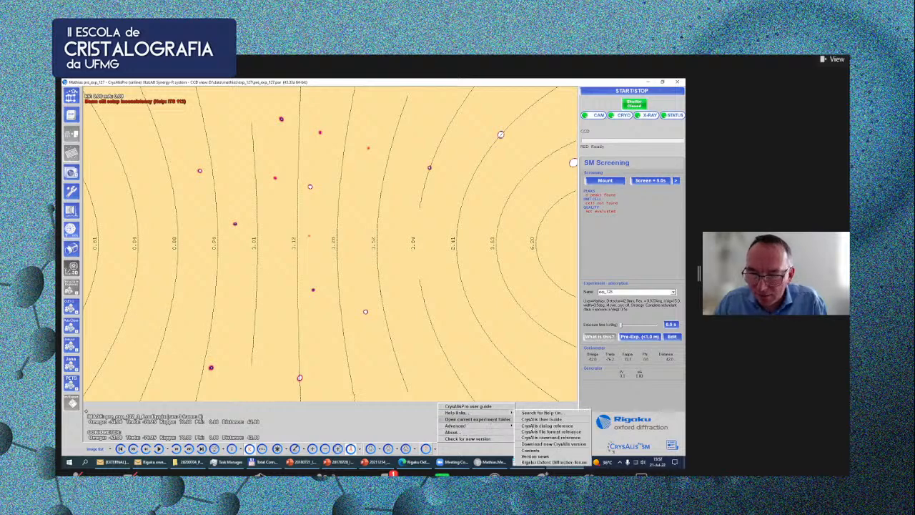
click(552, 427)
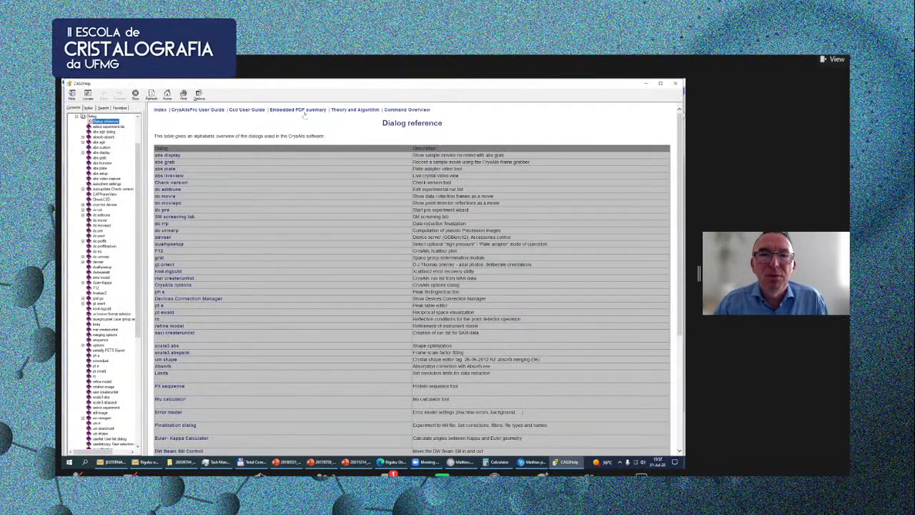
click(297, 110)
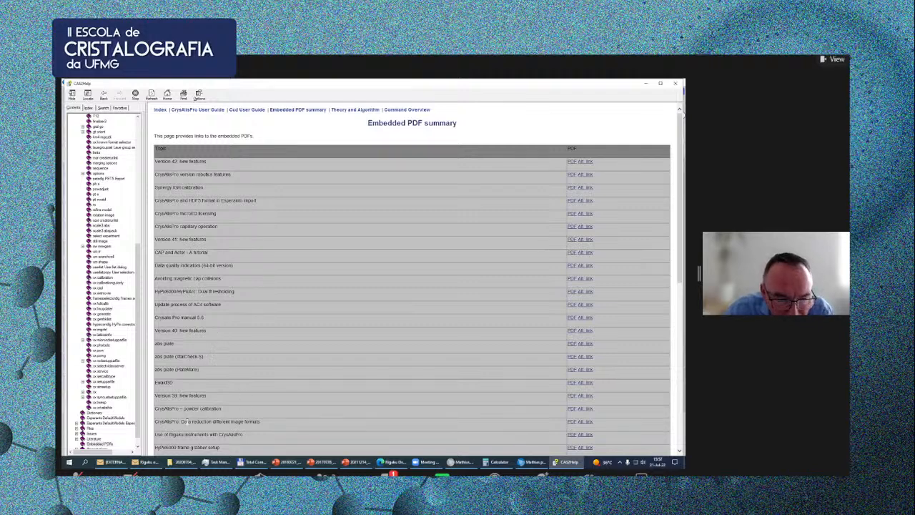
triple_click(161, 421)
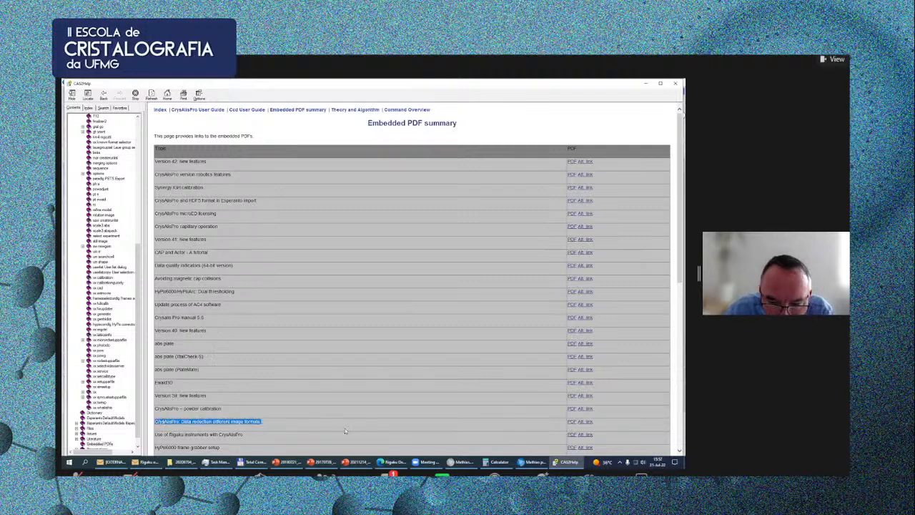
click(581, 421)
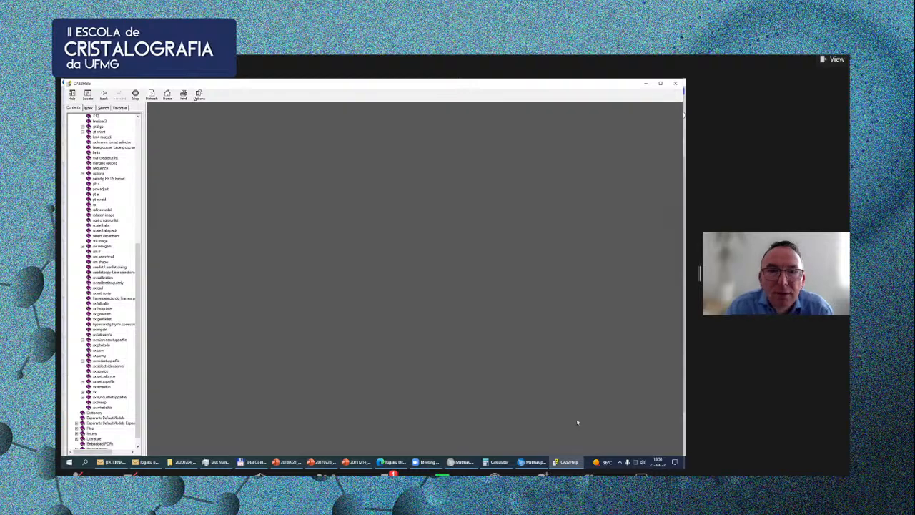
Look through the image formats PDF, from the diffraction geometry and Apex twin example to the Dc rit: ADSC 315 slide.
scroll(364, 352, down, 2)
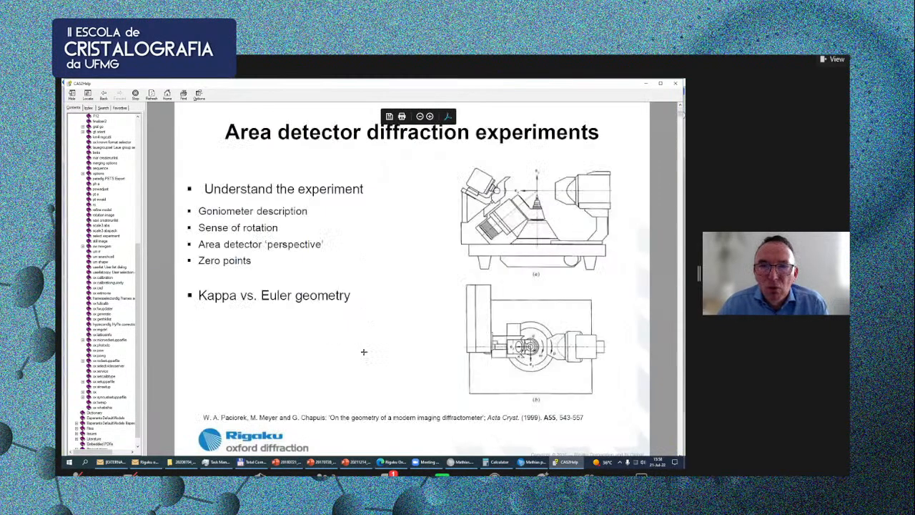
scroll(363, 352, down, 2)
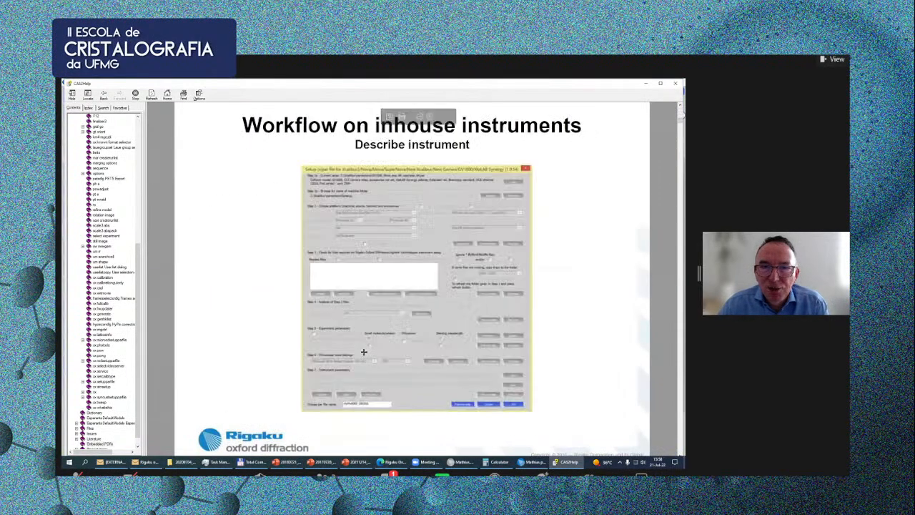
scroll(364, 352, down, 4)
scroll(364, 351, down, 2)
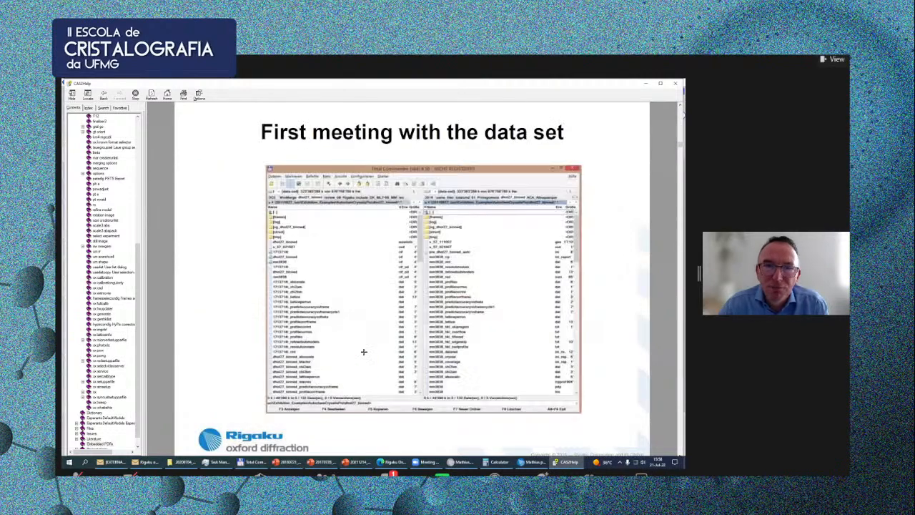
scroll(364, 352, down, 3)
scroll(363, 352, down, 2)
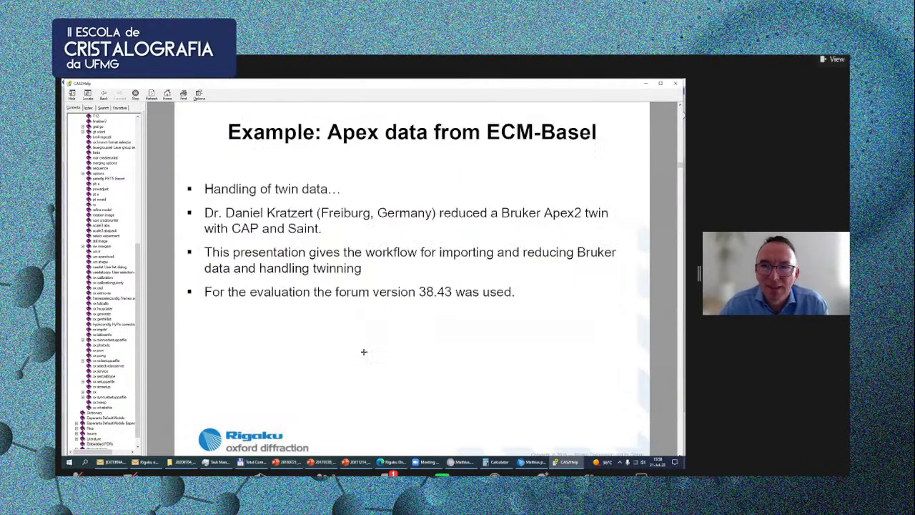
scroll(364, 352, down, 3)
scroll(364, 352, down, 5)
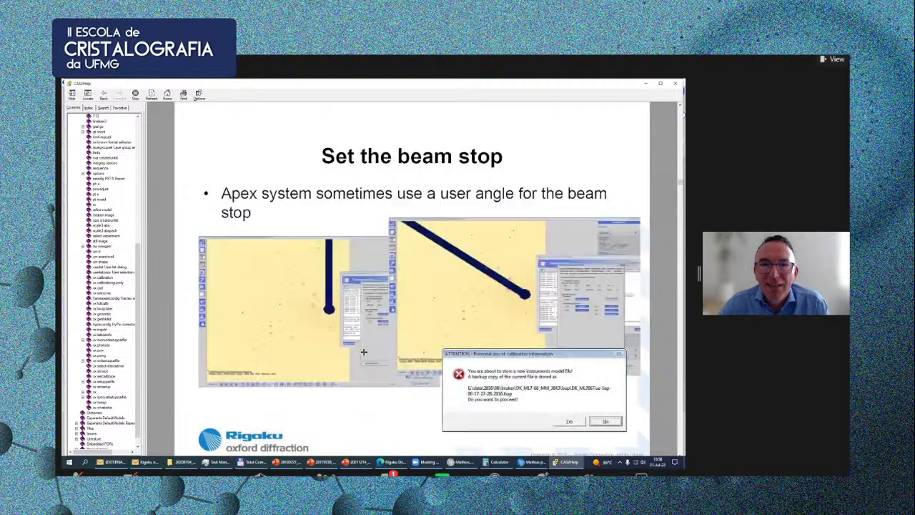
scroll(364, 351, down, 4)
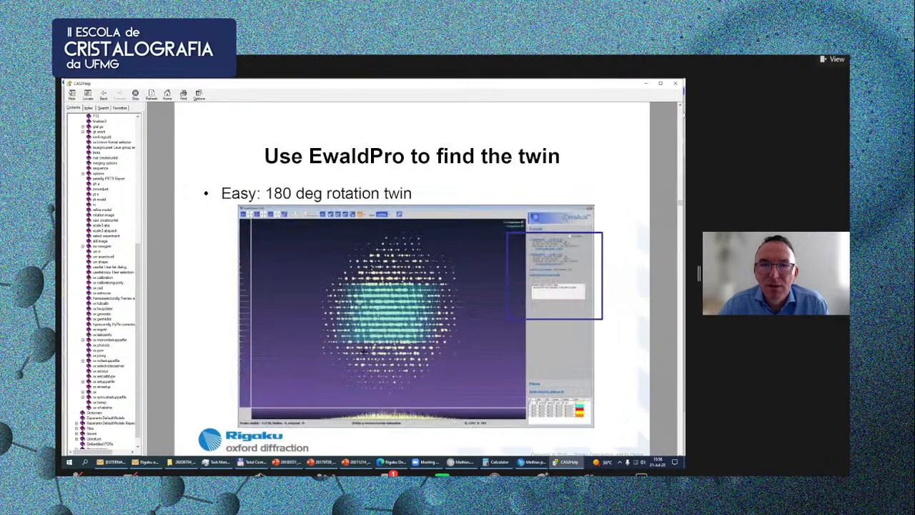
scroll(364, 352, down, 4)
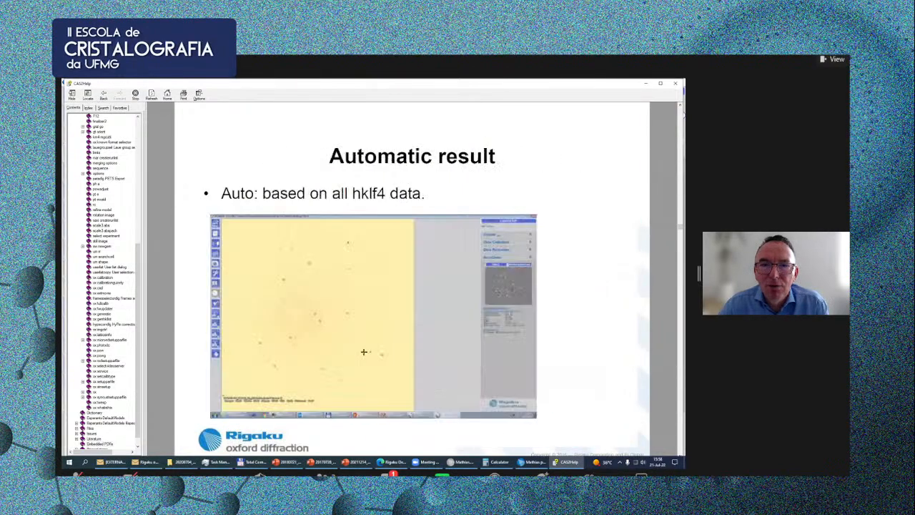
scroll(363, 352, down, 2)
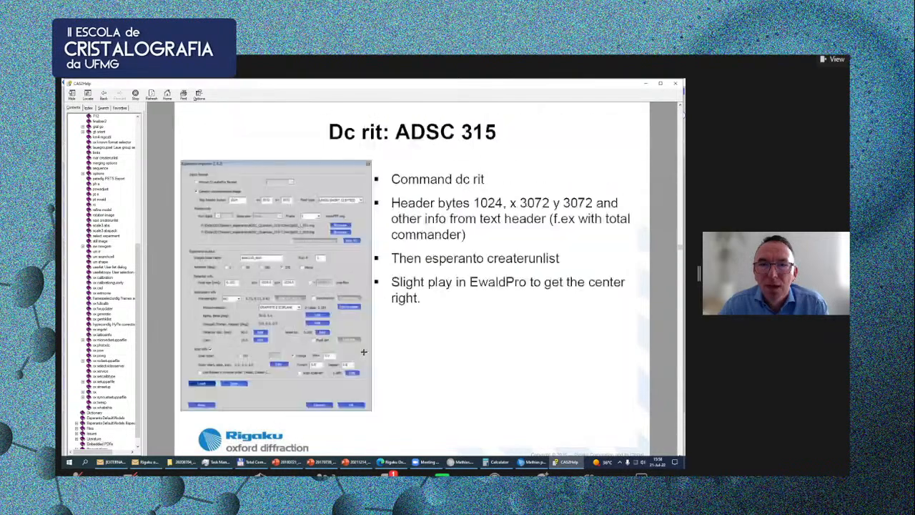
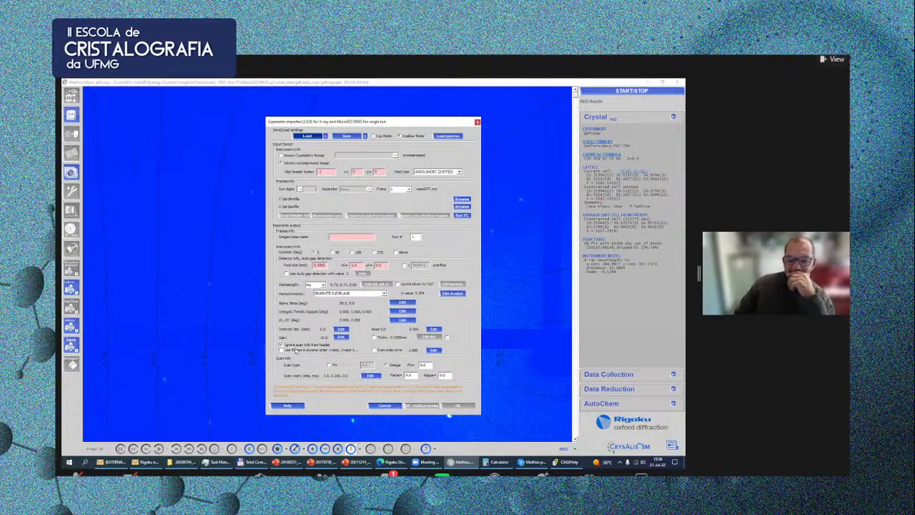
Close the Esperanto importer without importing anything and close the meeting reminder.
click(478, 121)
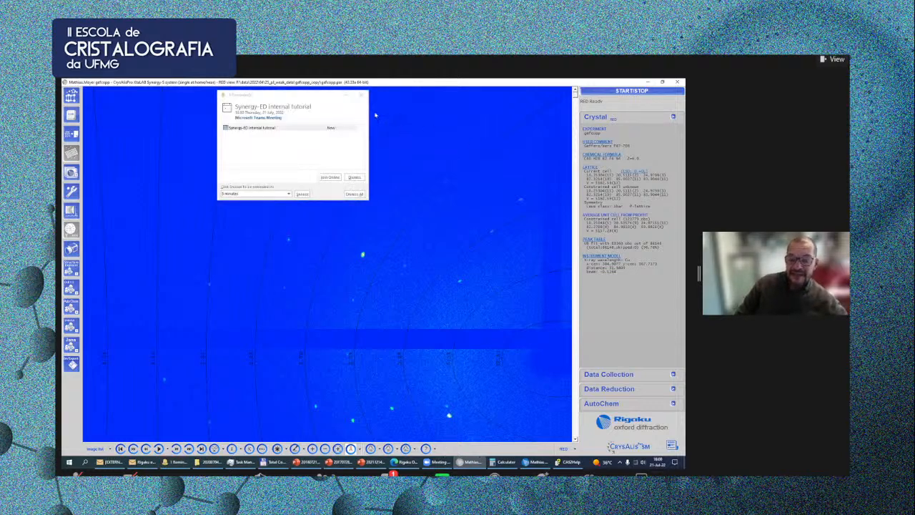
click(361, 96)
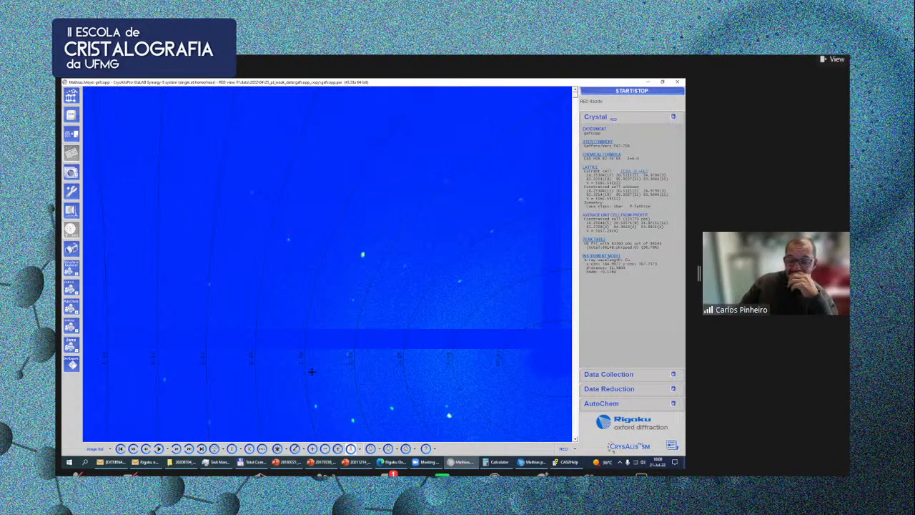
Open the gefcopp data reduction results and widen the window to show all columns of the resolution statistics.
click(72, 135)
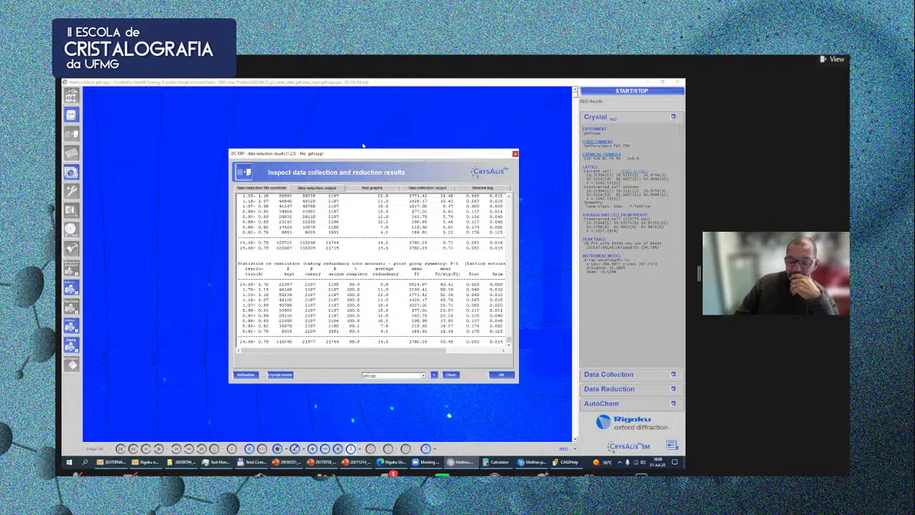
drag(362, 145, 350, 150)
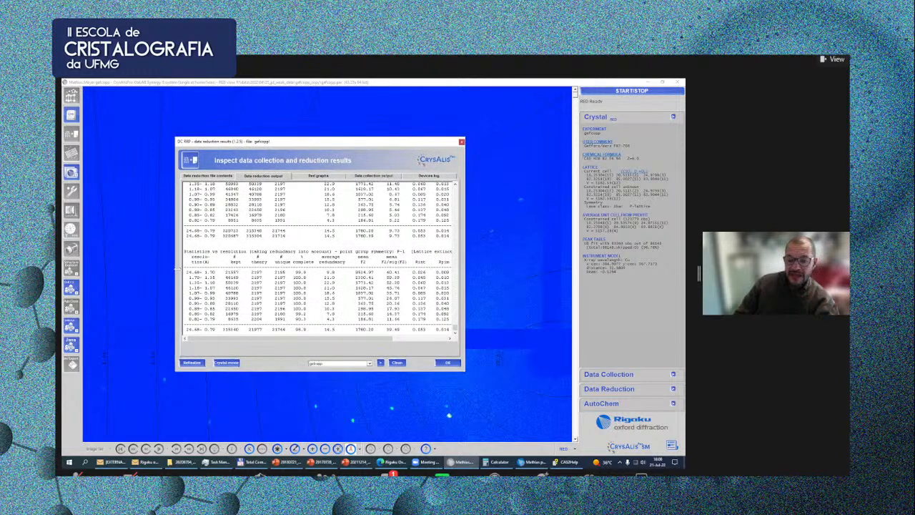
drag(88, 256, 86, 255)
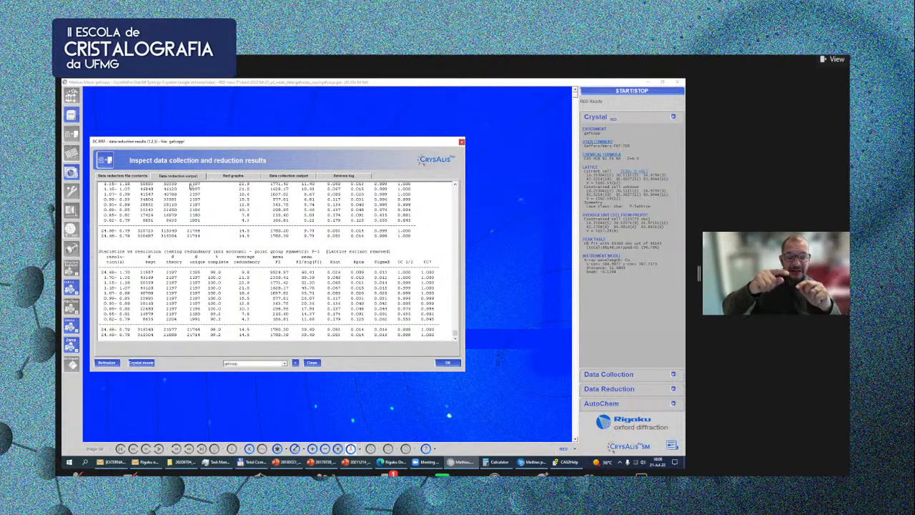
Examine the graph of scale against frame from the scaling correction, check the other source data options, and close the results.
click(233, 176)
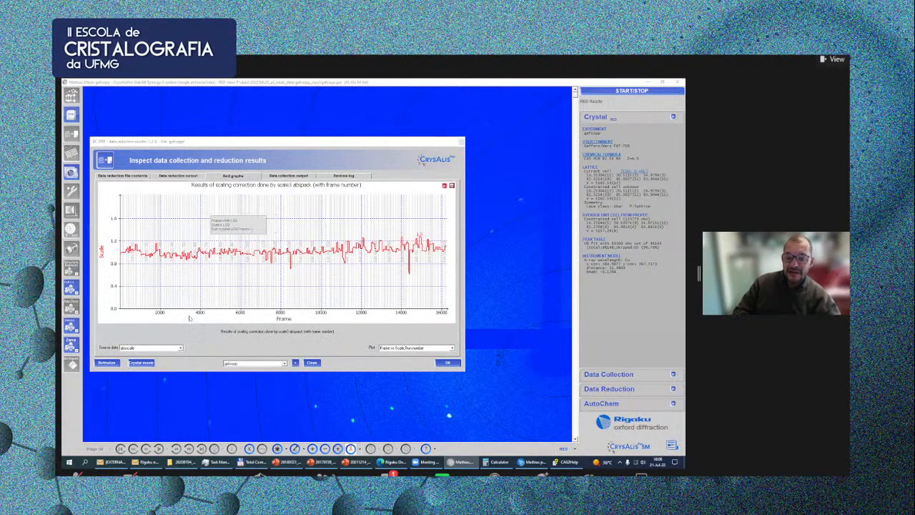
click(159, 348)
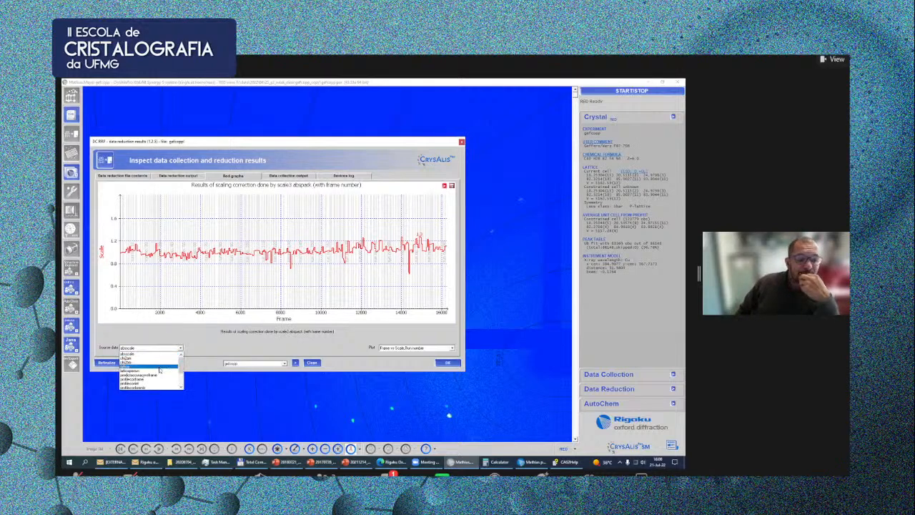
scroll(159, 370, down, 2)
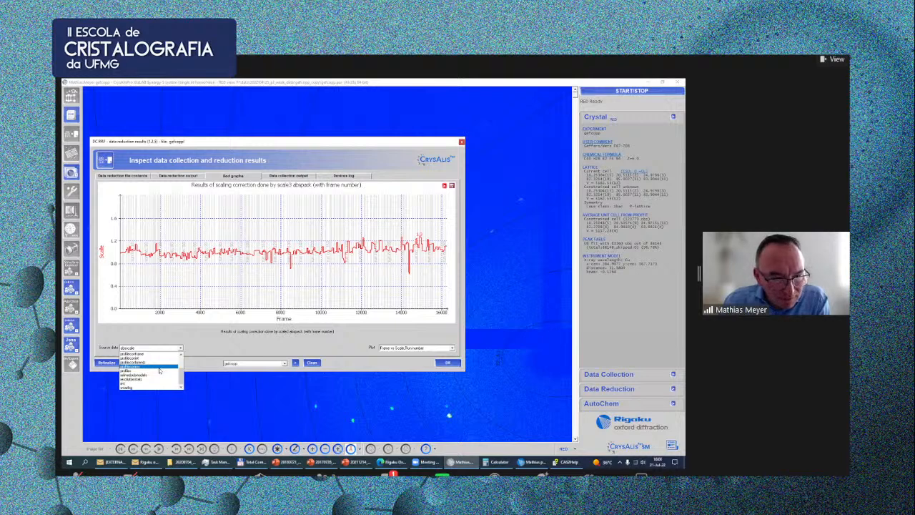
scroll(159, 370, up, 2)
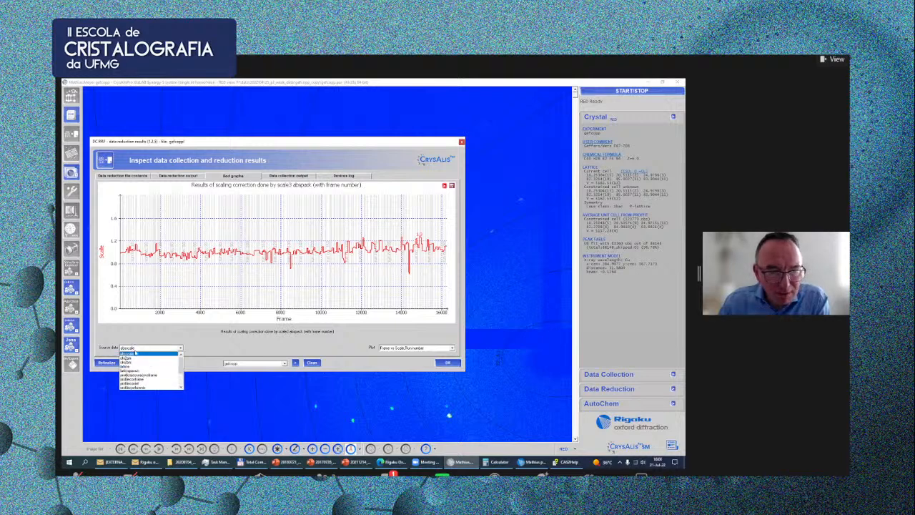
click(134, 355)
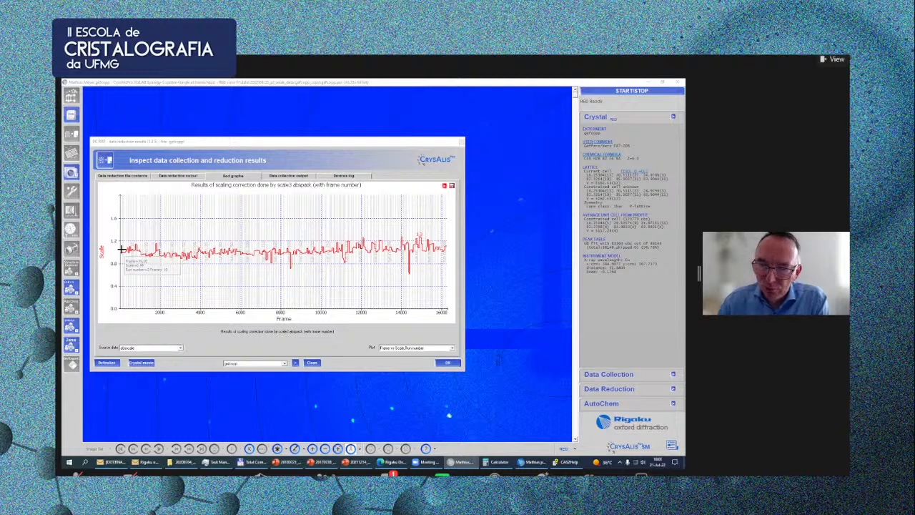
click(158, 347)
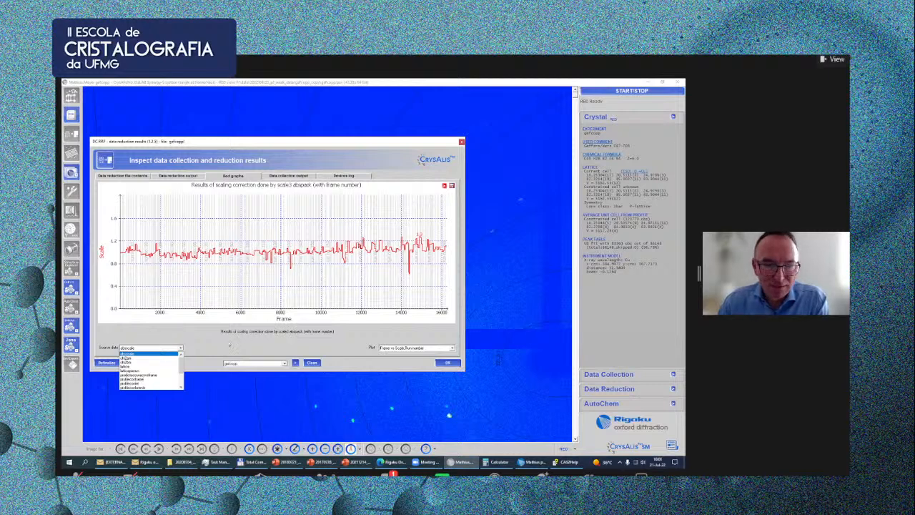
click(202, 350)
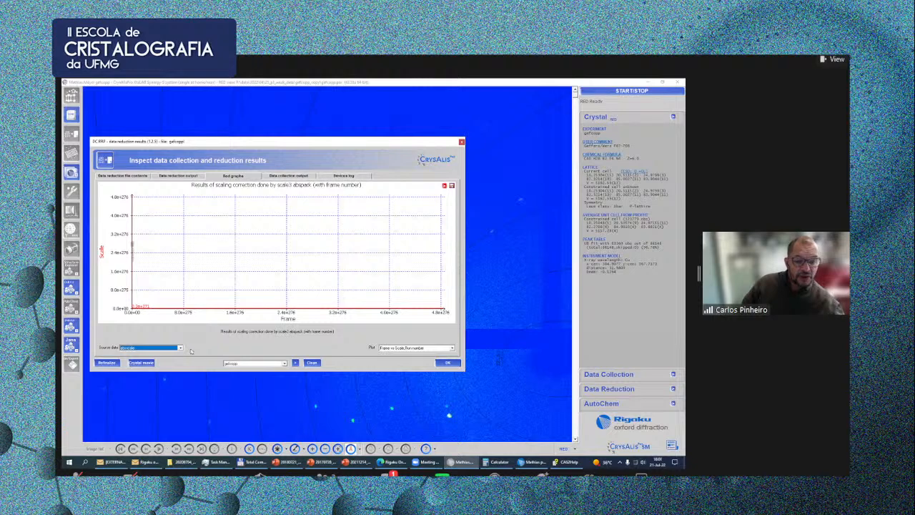
click(185, 349)
click(172, 353)
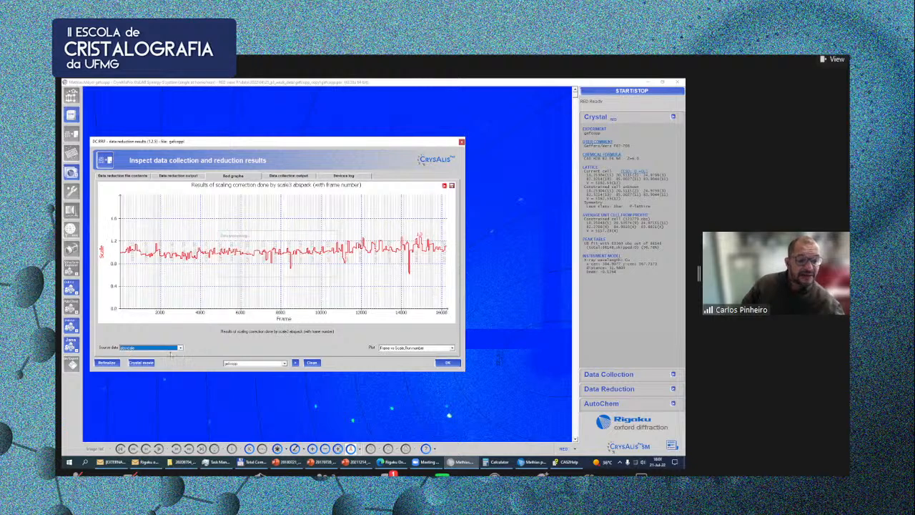
click(461, 141)
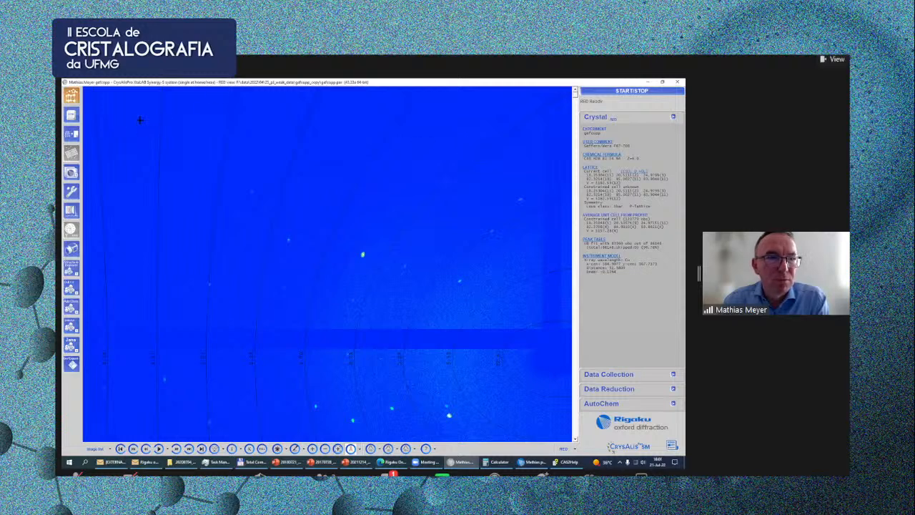
Reopen the data reduction results, plot Rint against frame to examine the data quality, and close the results.
click(72, 134)
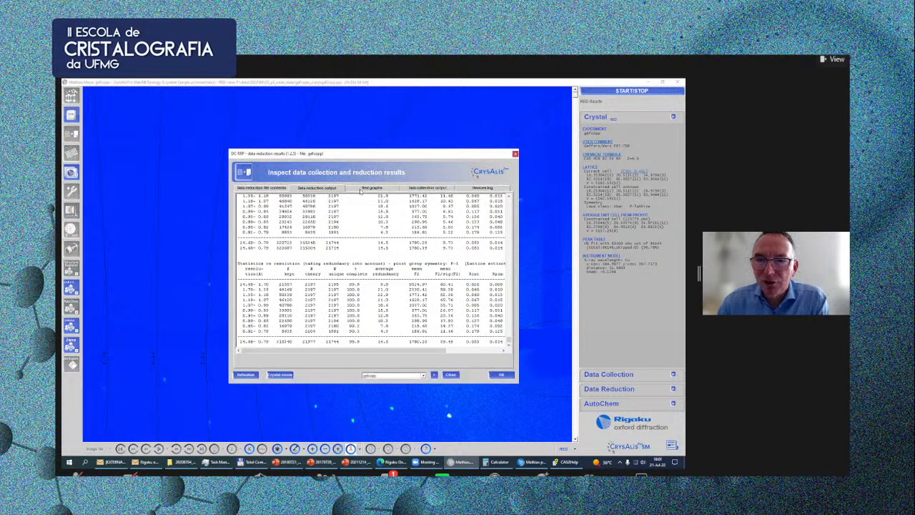
click(373, 188)
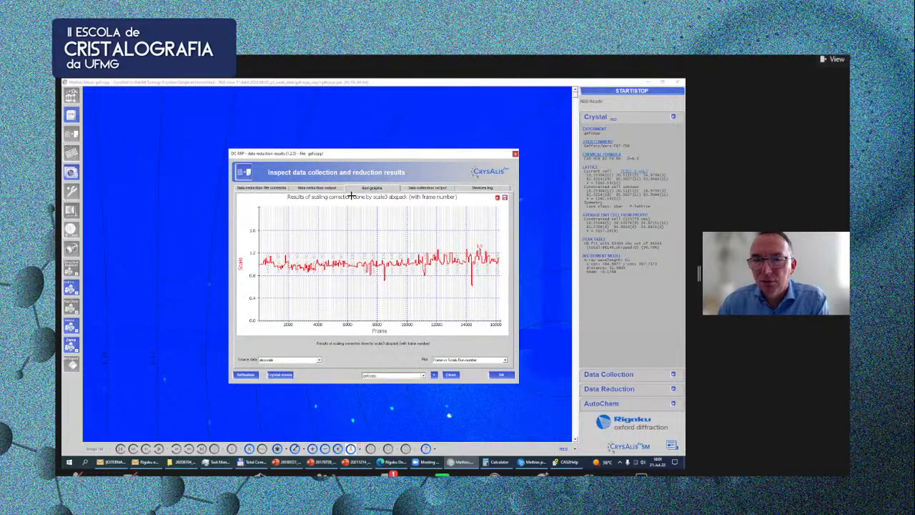
click(291, 359)
scroll(319, 386, down, 5)
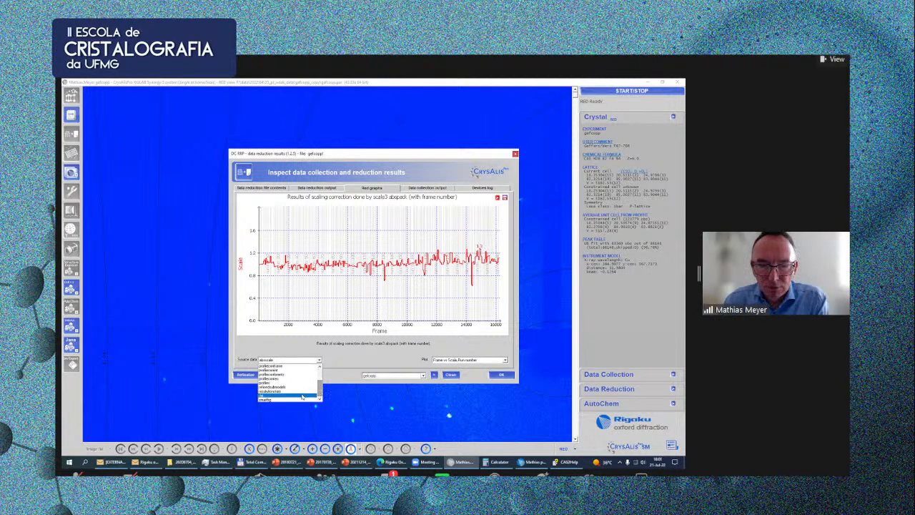
click(303, 395)
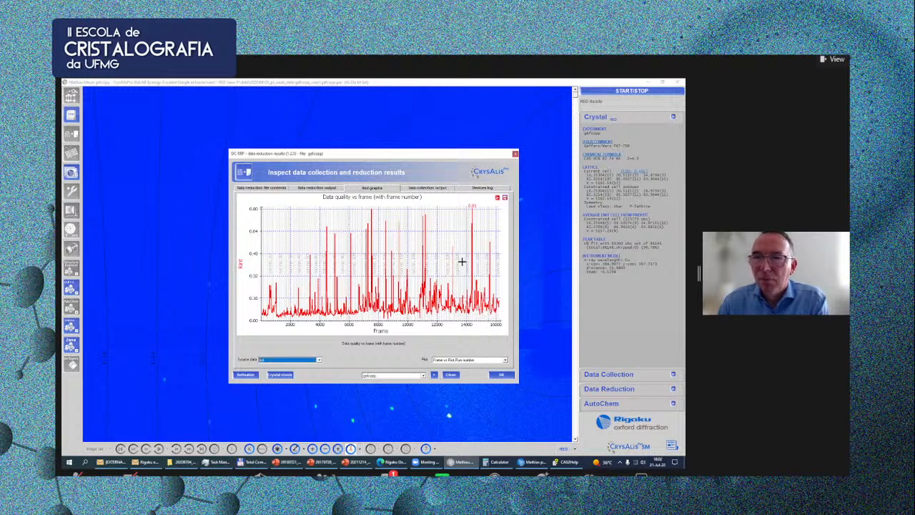
click(513, 152)
Switch the experiment selection to the 'releasetest' list and open the datacollection experiment.
click(587, 92)
click(369, 238)
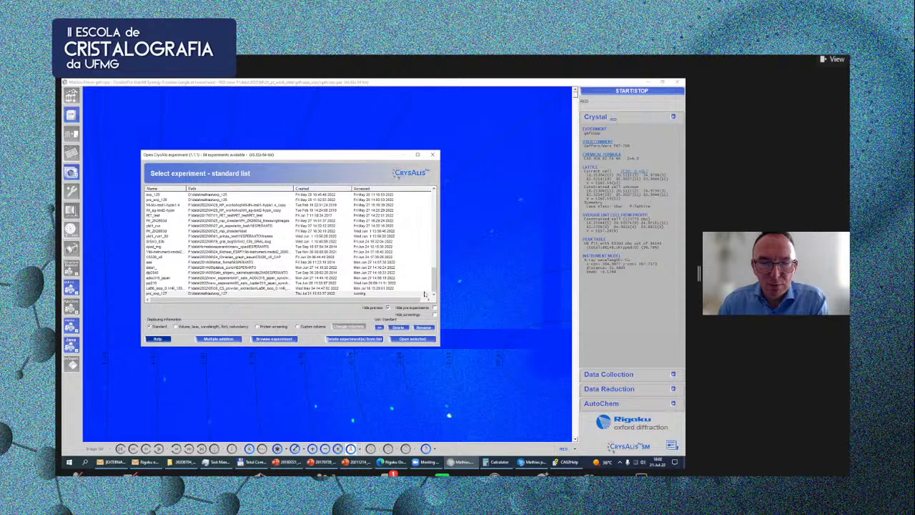
click(386, 319)
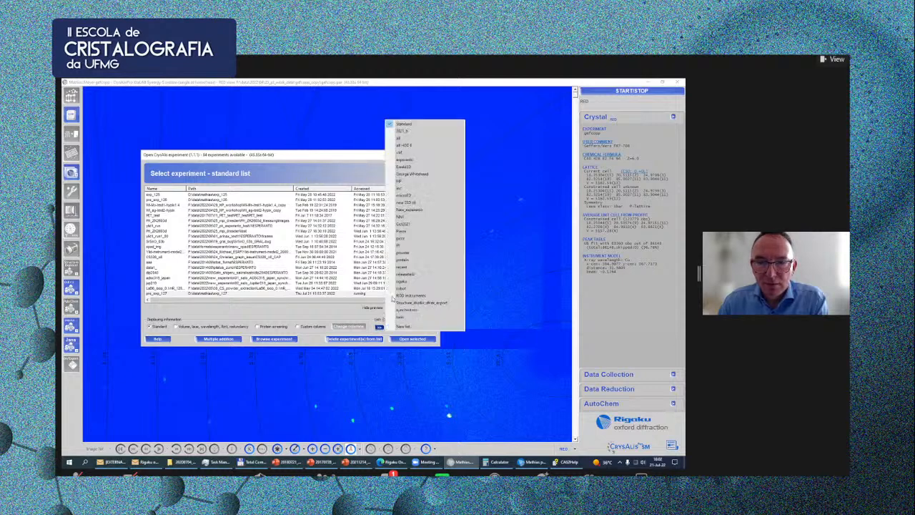
click(410, 266)
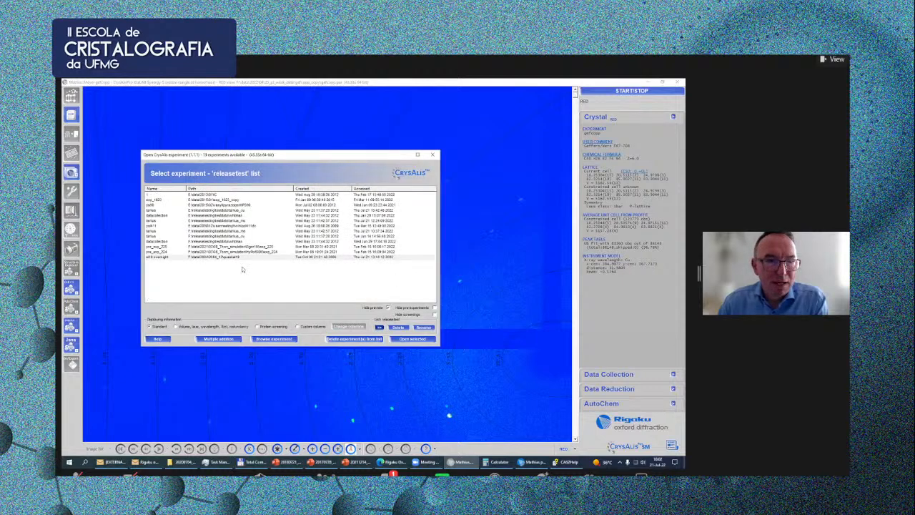
double_click(175, 242)
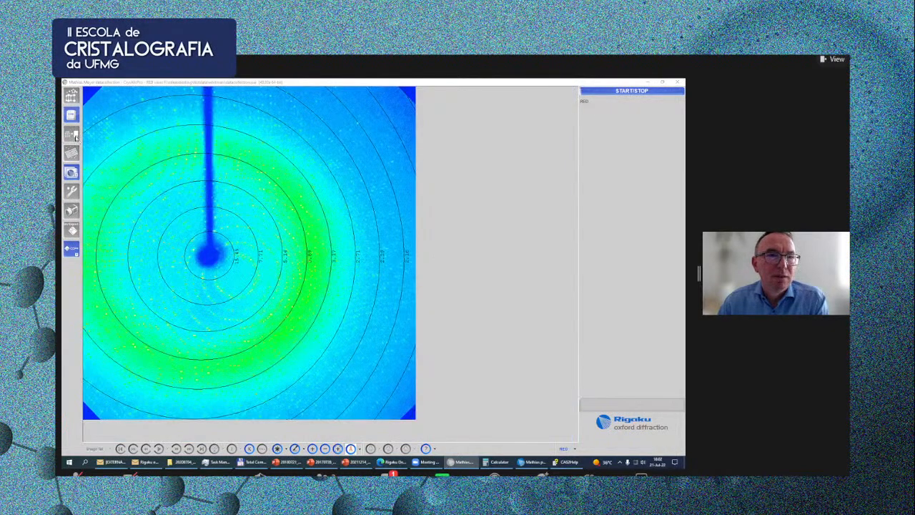
Inspect the data reduction graphs, plotting scale and B-factor against frame and checking the other source data options, and close the results.
click(75, 137)
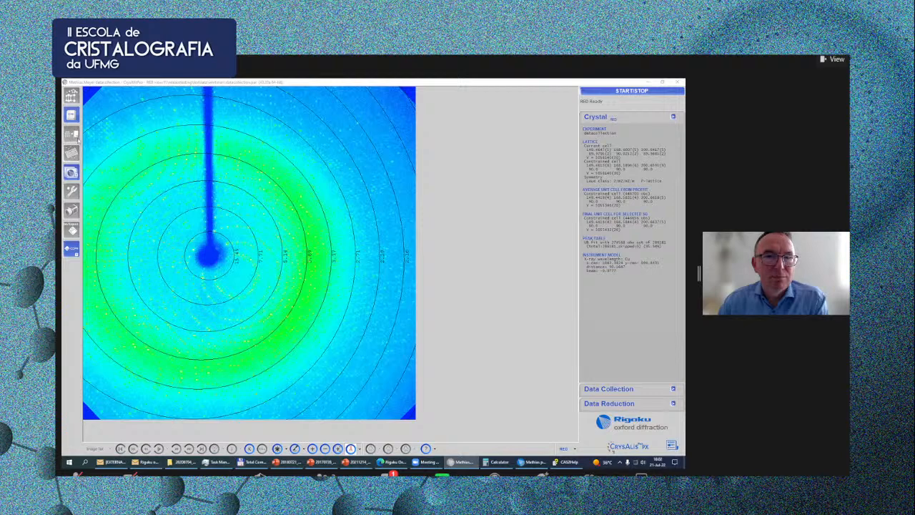
click(388, 187)
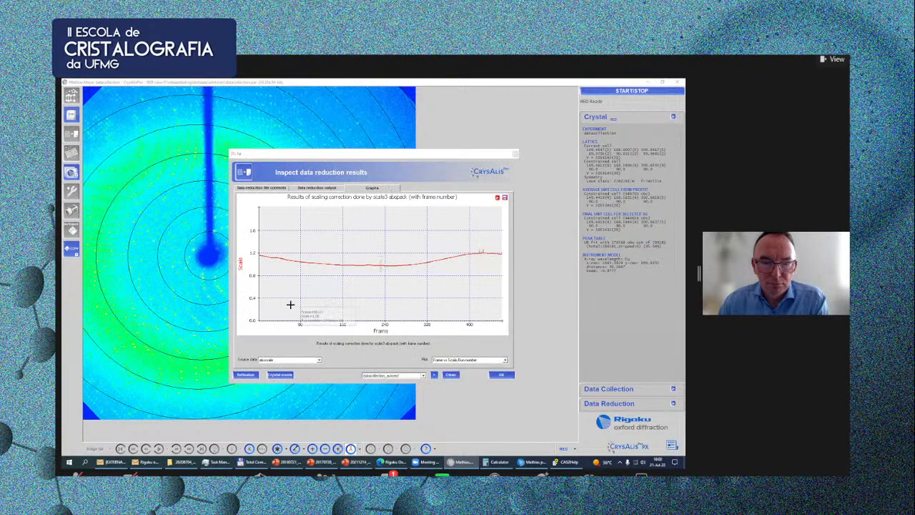
click(296, 362)
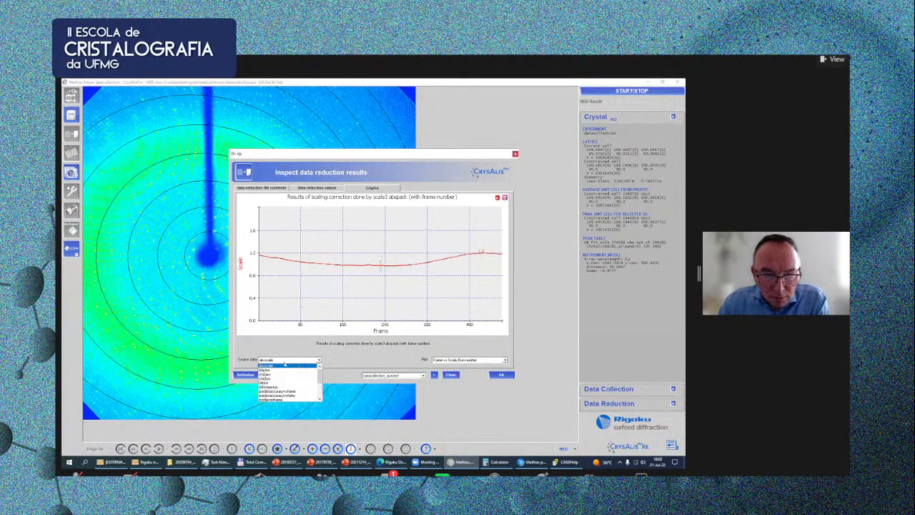
click(286, 369)
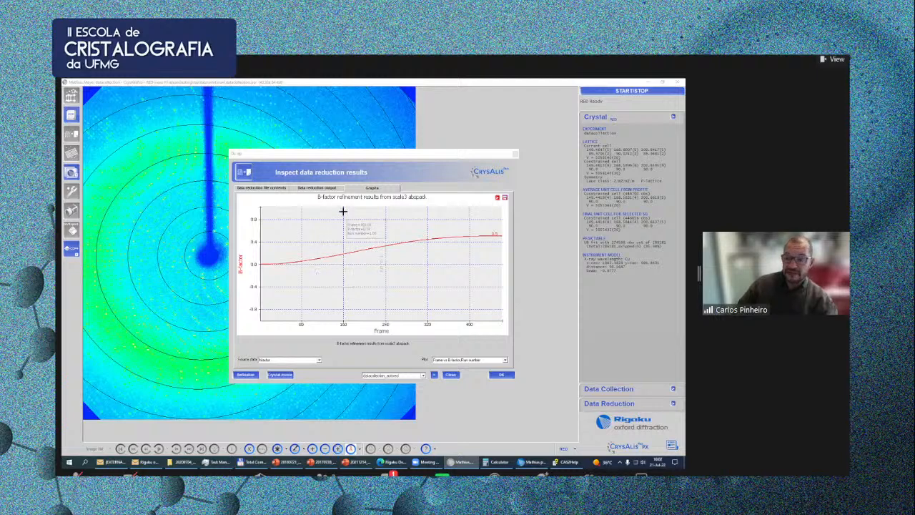
click(292, 358)
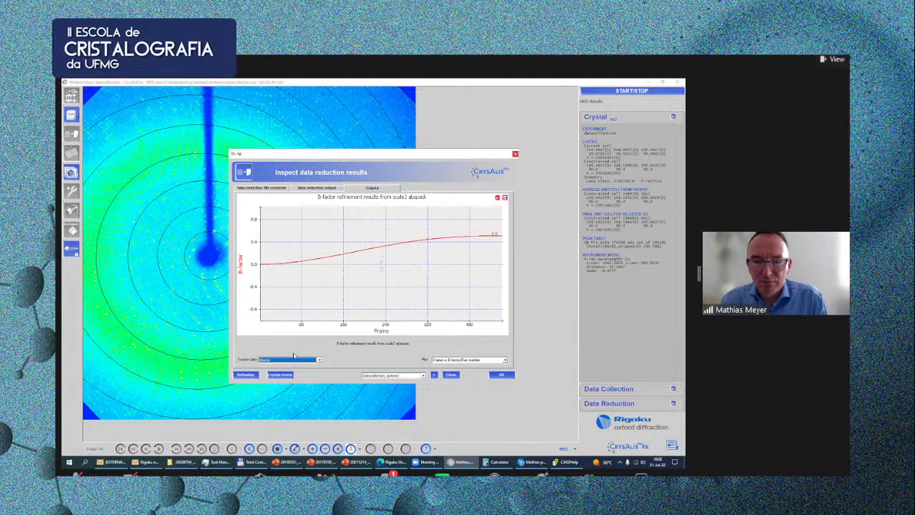
click(293, 358)
click(324, 369)
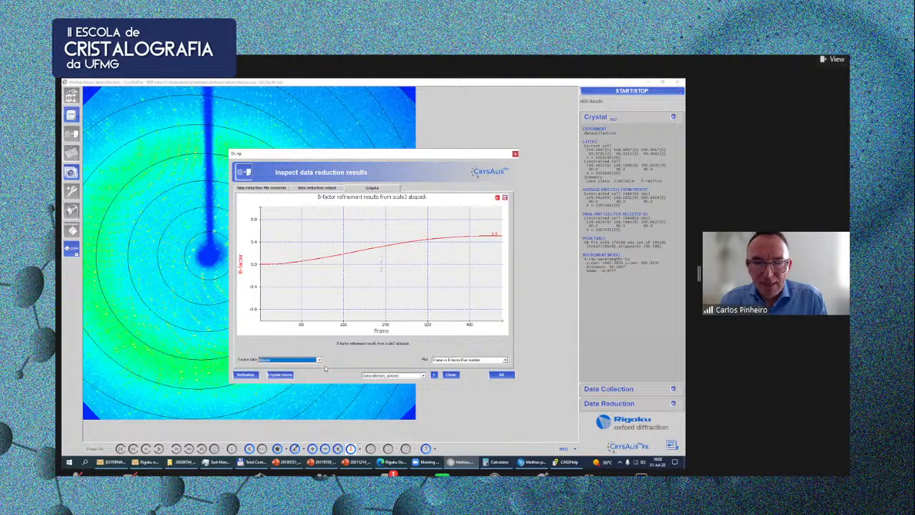
click(320, 359)
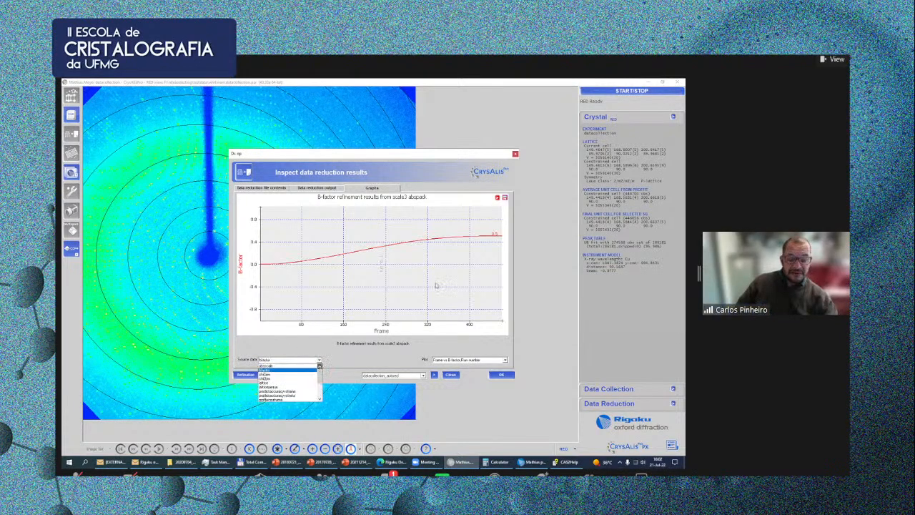
click(515, 154)
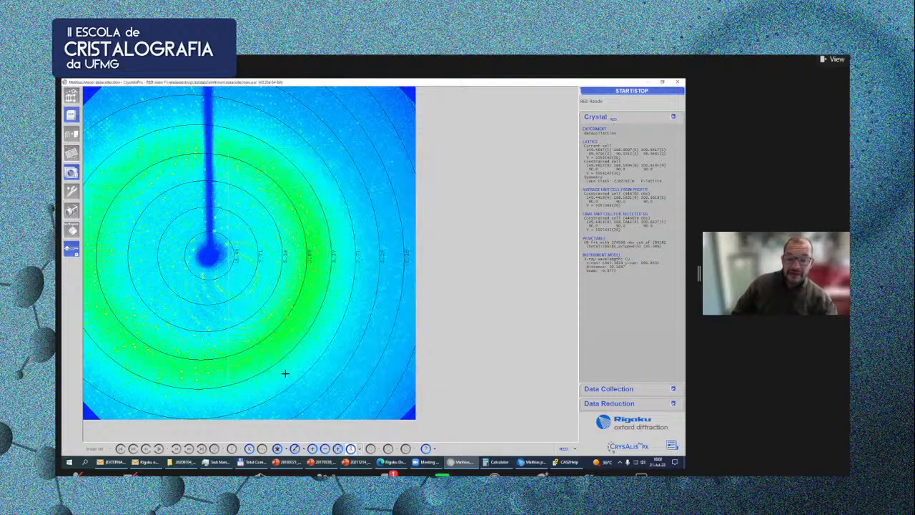
Set the diffraction image's intensity display to Level 6 (8k).
click(286, 448)
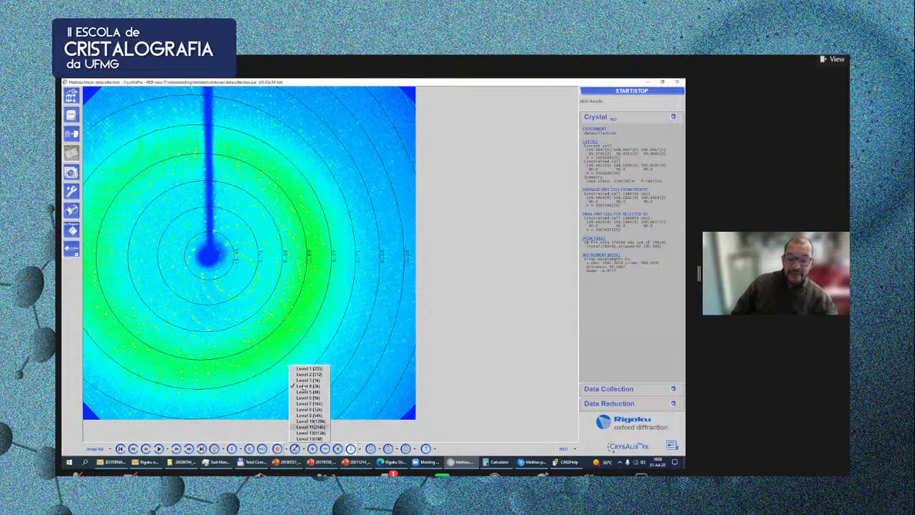
click(306, 397)
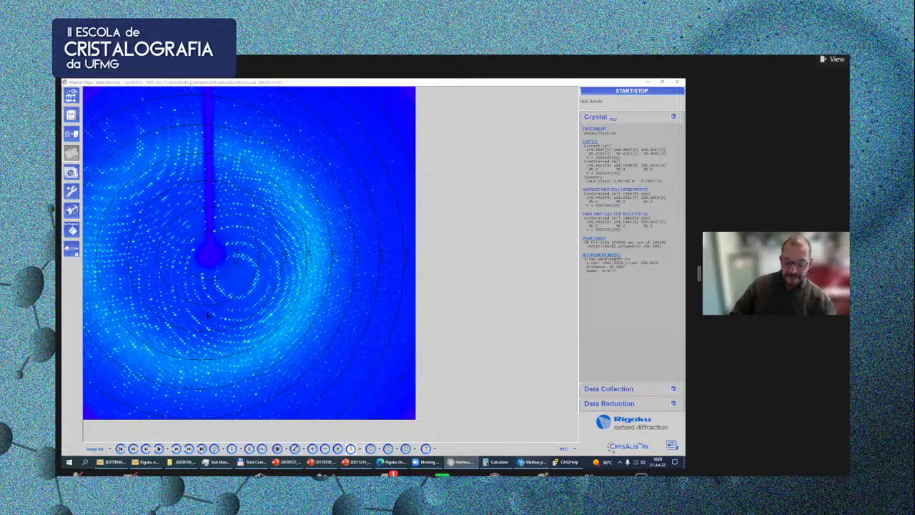
Switch to the online CrysAlisPro window and start setting up a new temperature/wavelength experiment.
click(532, 461)
click(76, 235)
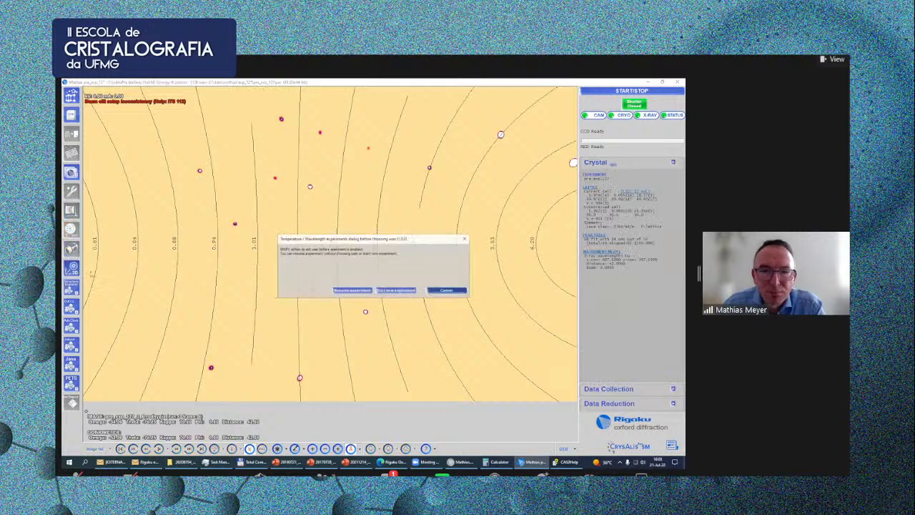
click(395, 290)
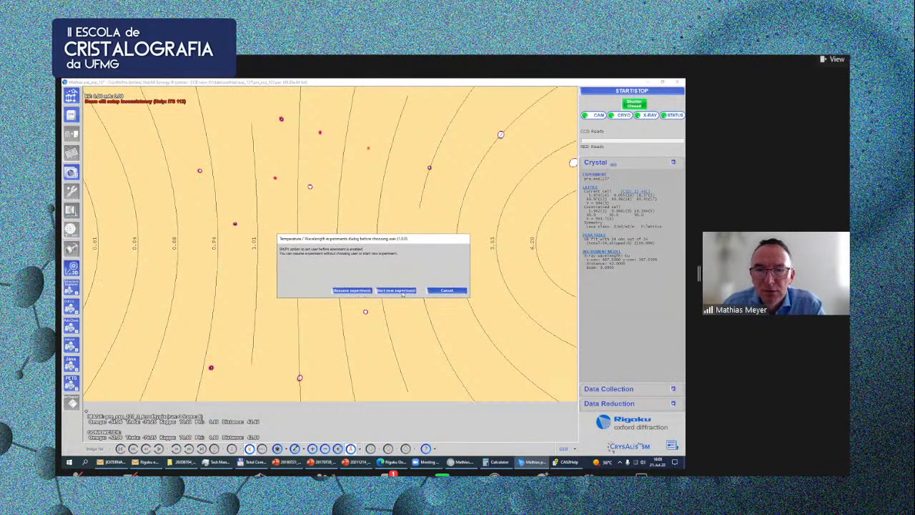
click(495, 330)
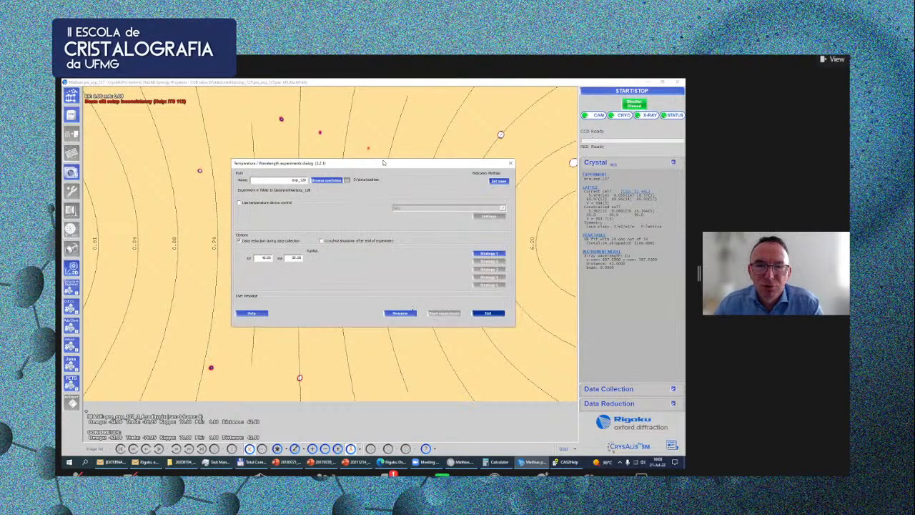
drag(384, 165, 293, 163)
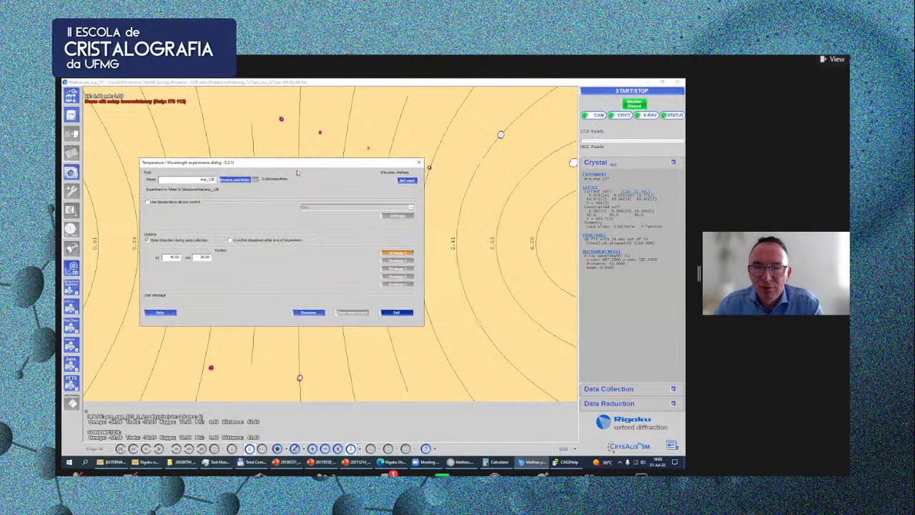
Define Strategy 1 with different exposure times per theta position, 2 for low theta and 20 for high theta, then calculate and accept it.
click(397, 253)
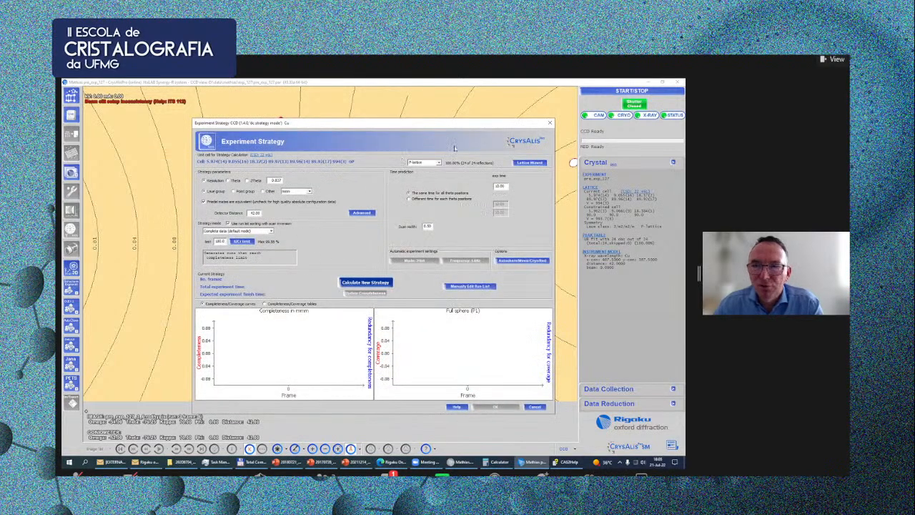
drag(445, 129, 405, 112)
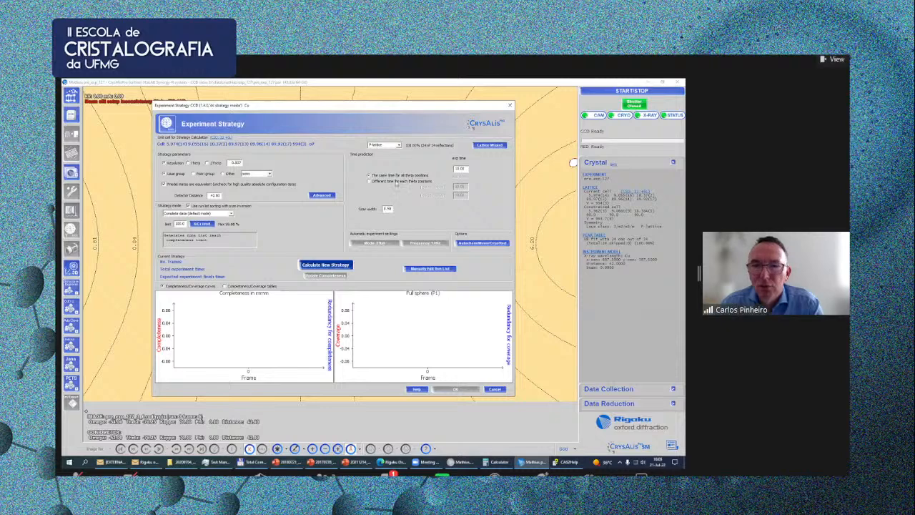
click(399, 181)
drag(466, 186, 430, 188)
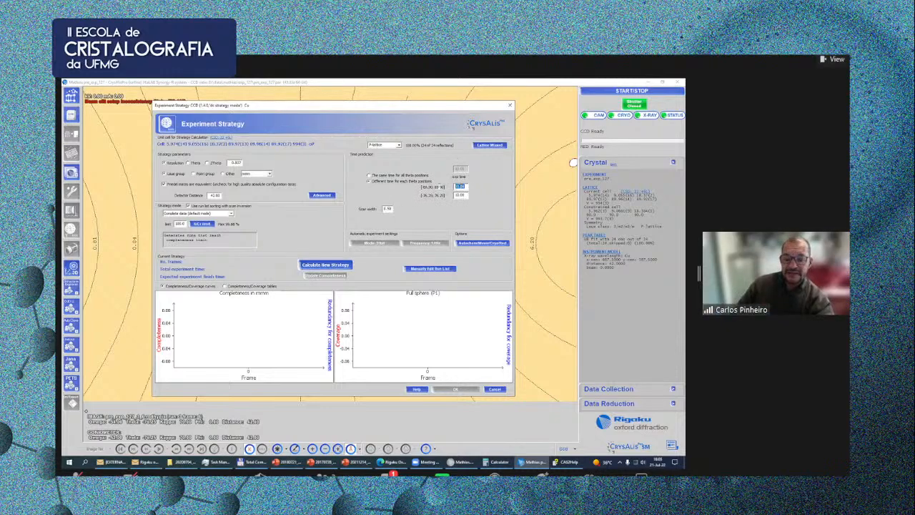
text(2)
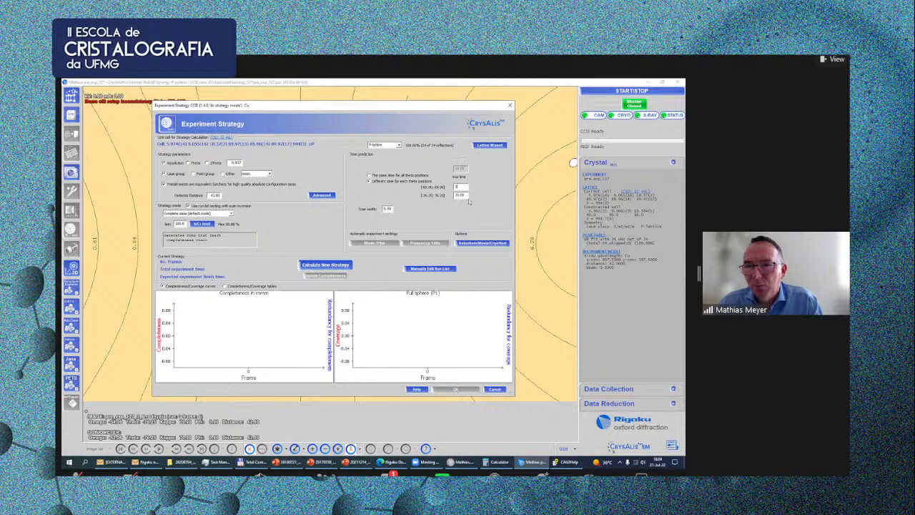
drag(471, 197, 427, 196)
text(8)
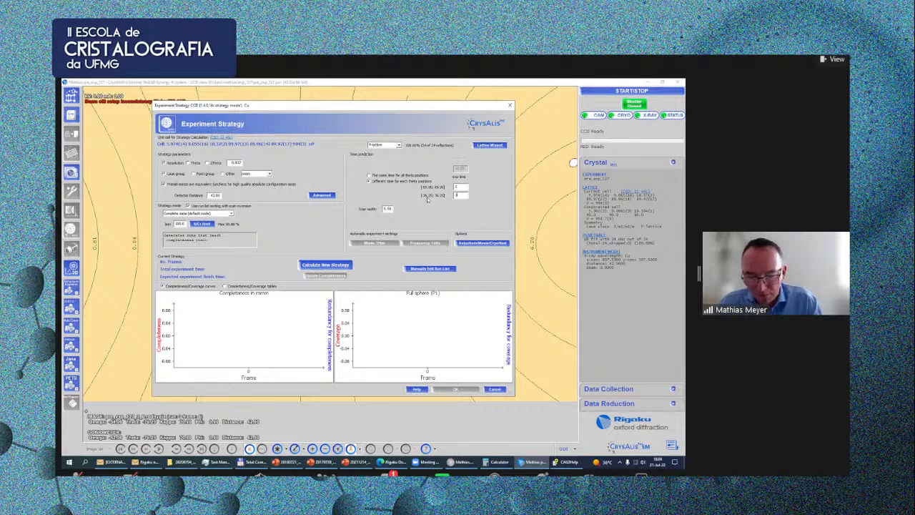
text(0)
click(335, 264)
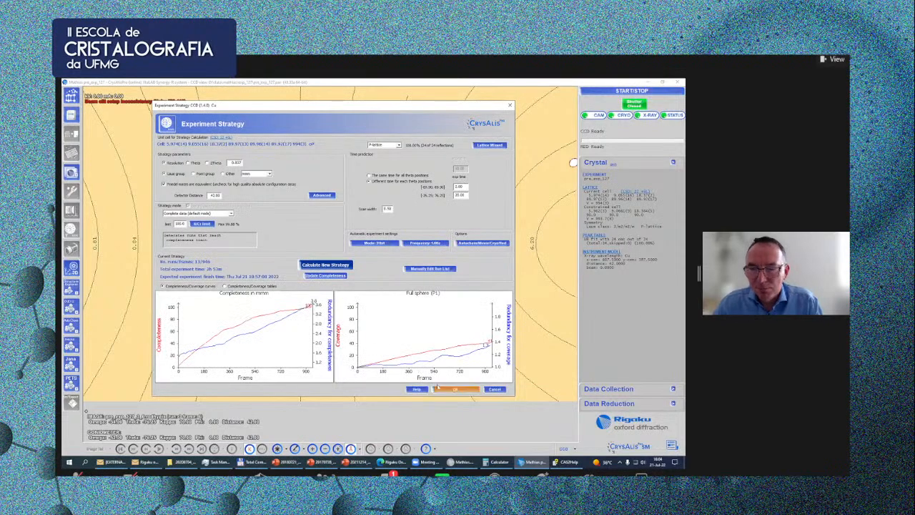
click(441, 390)
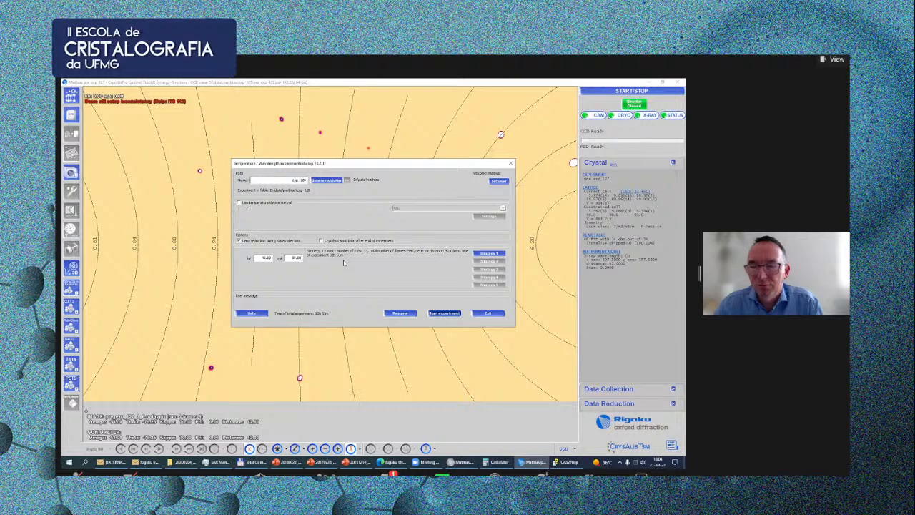
Enable temperature device control for the new experiment and select the cooling device.
click(276, 203)
click(400, 208)
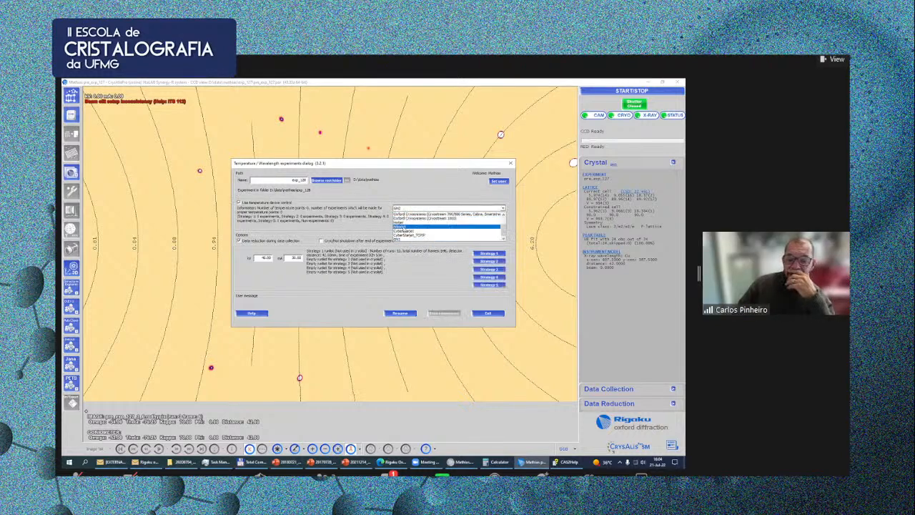
click(401, 232)
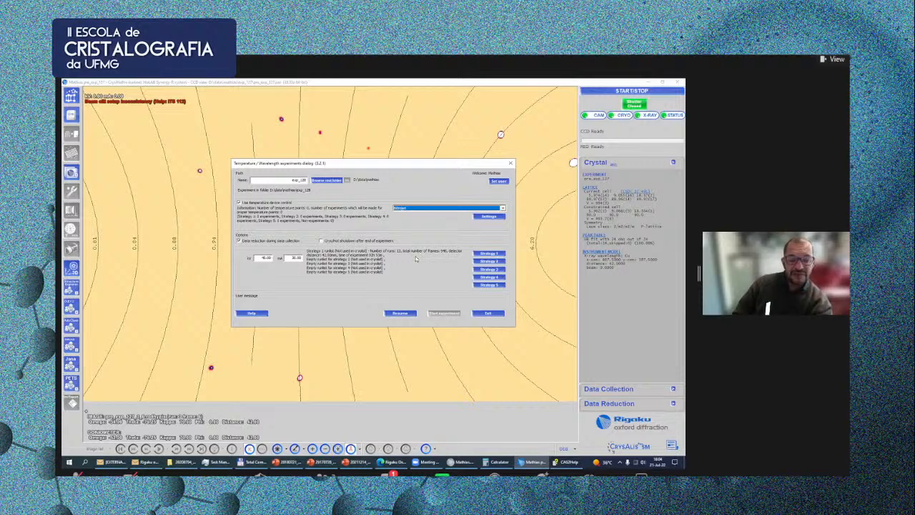
drag(406, 167, 343, 163)
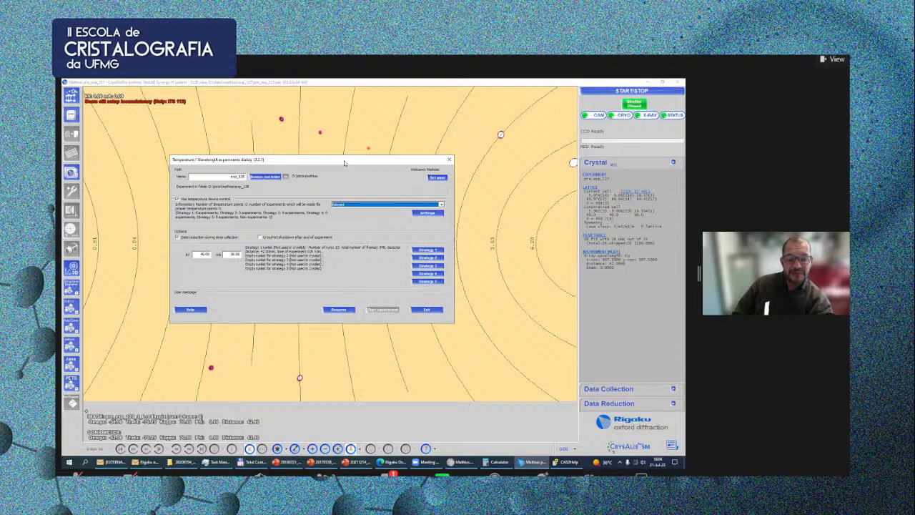
Reopen Strategy 1, set the low-theta exposure time to 4, update the completeness and accept the strategy.
click(432, 250)
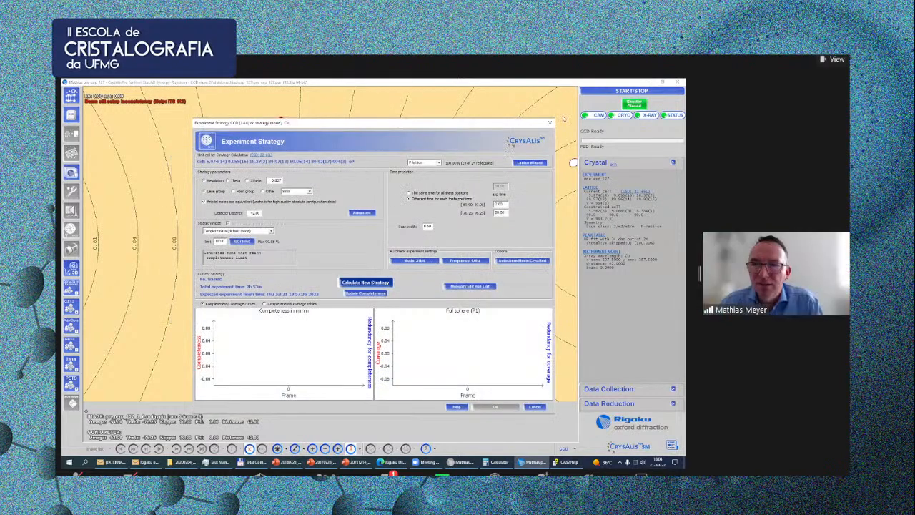
click(549, 125)
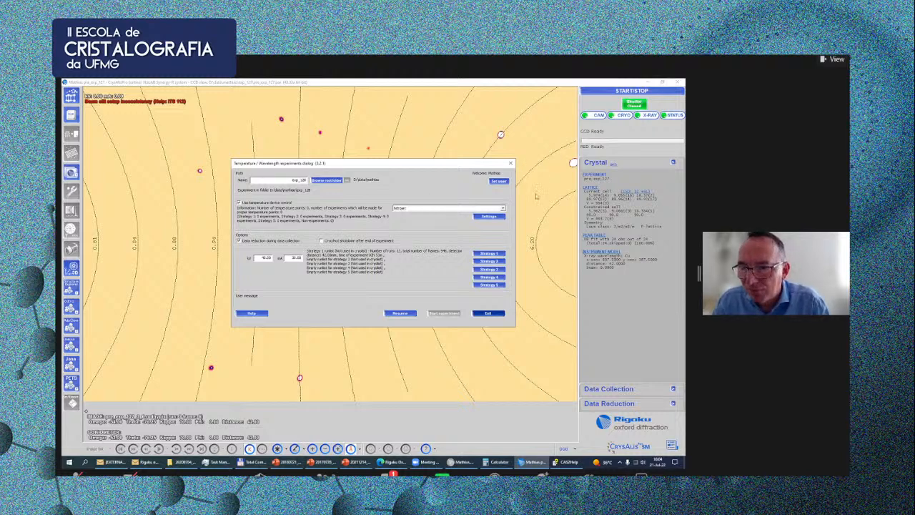
click(495, 254)
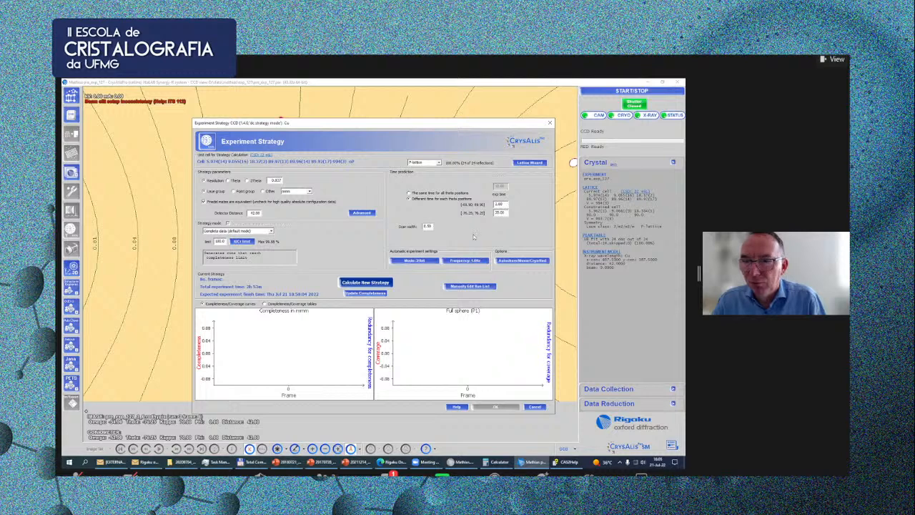
double_click(499, 204)
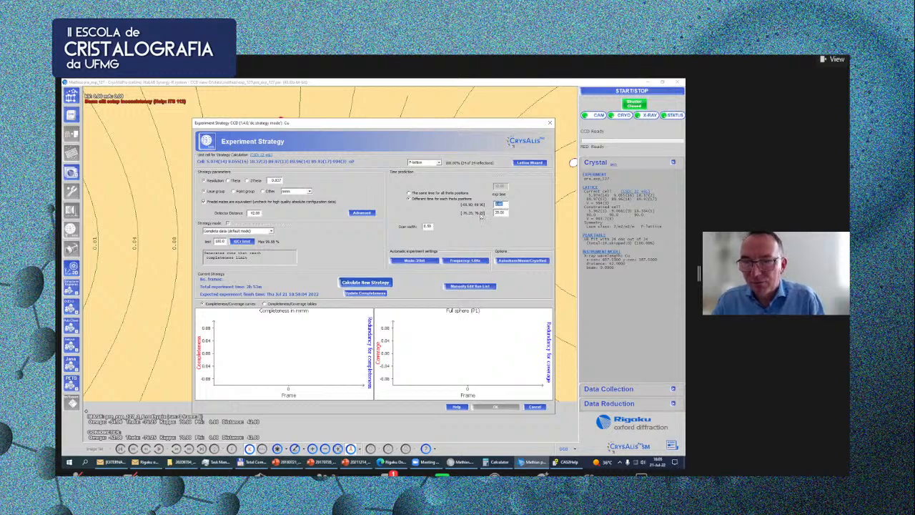
text(4)
click(381, 294)
click(491, 408)
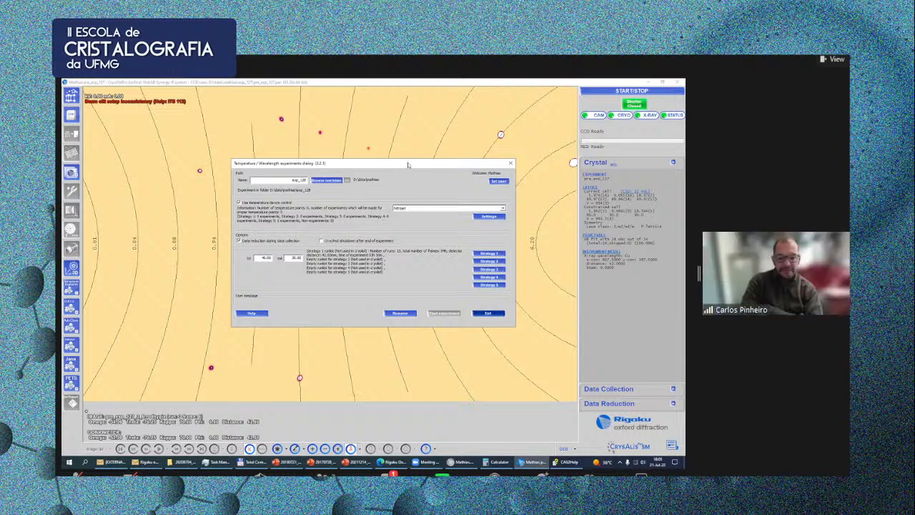
Close the temperature/wavelength experiment dialog without starting the experiment.
drag(408, 159, 381, 152)
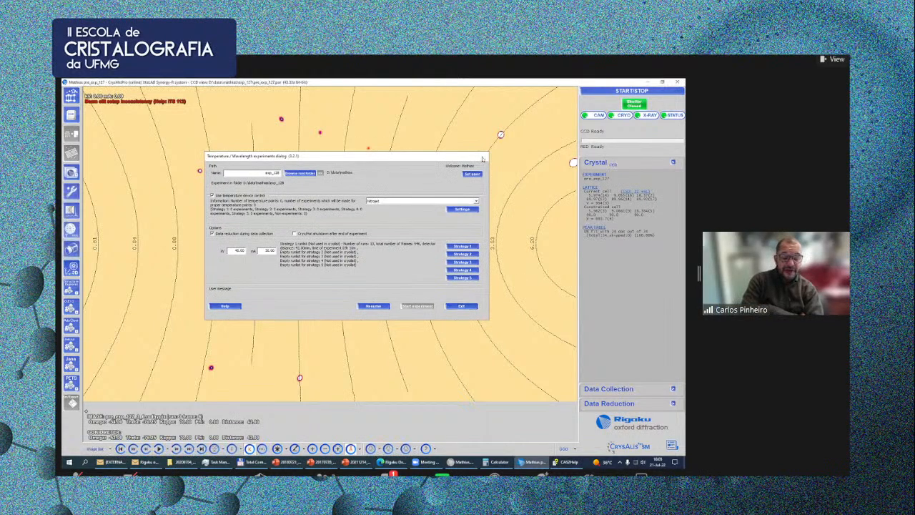
click(483, 156)
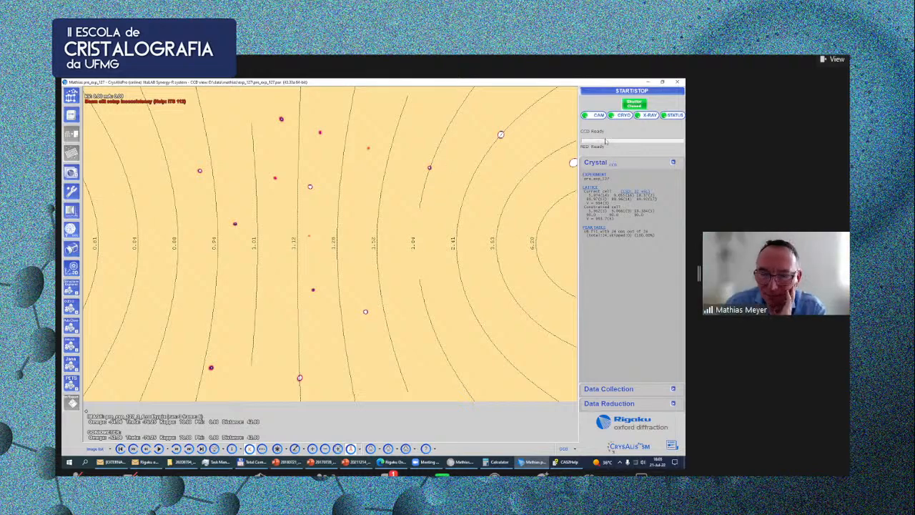
Switch to the offline CrysAlisPro window, change to the 'powder' experiment list and load its first experiment.
click(462, 462)
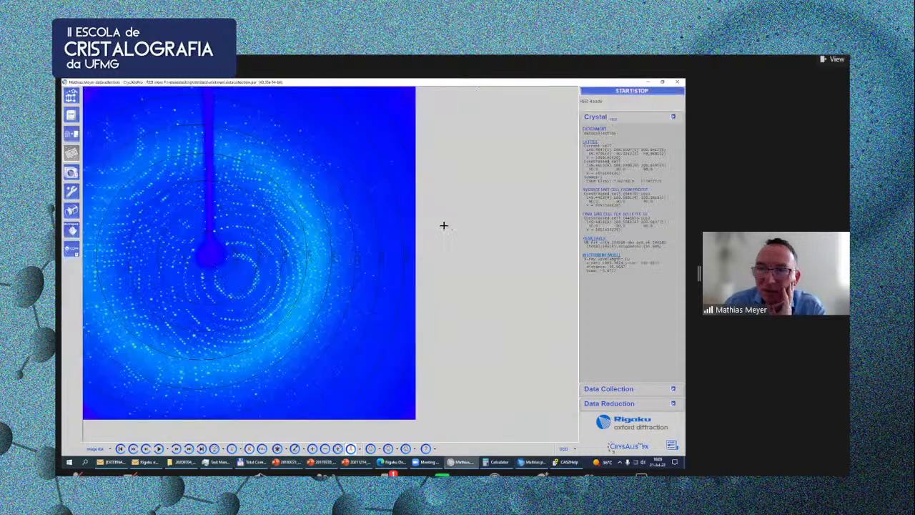
click(647, 91)
click(367, 241)
click(380, 326)
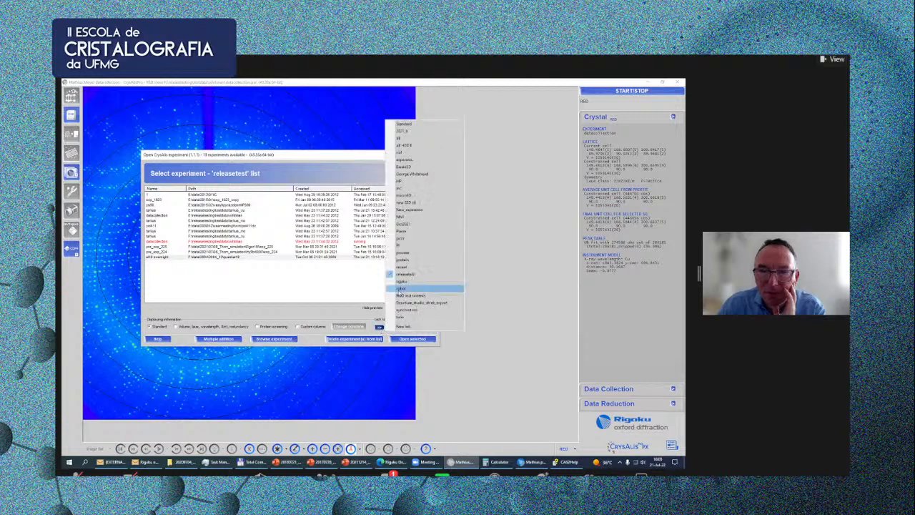
click(406, 259)
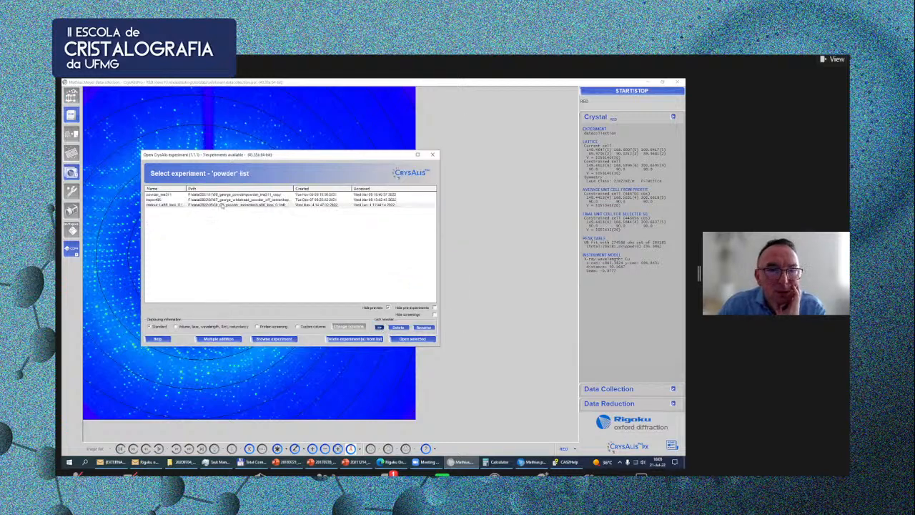
double_click(226, 195)
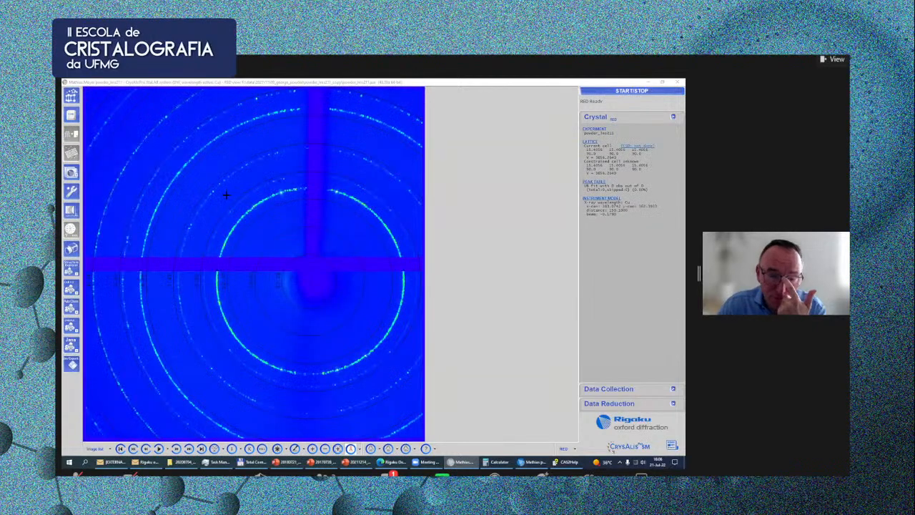
Extract the powder pattern for the loaded experiment and move the powder graph clear of the side toolbar.
click(71, 210)
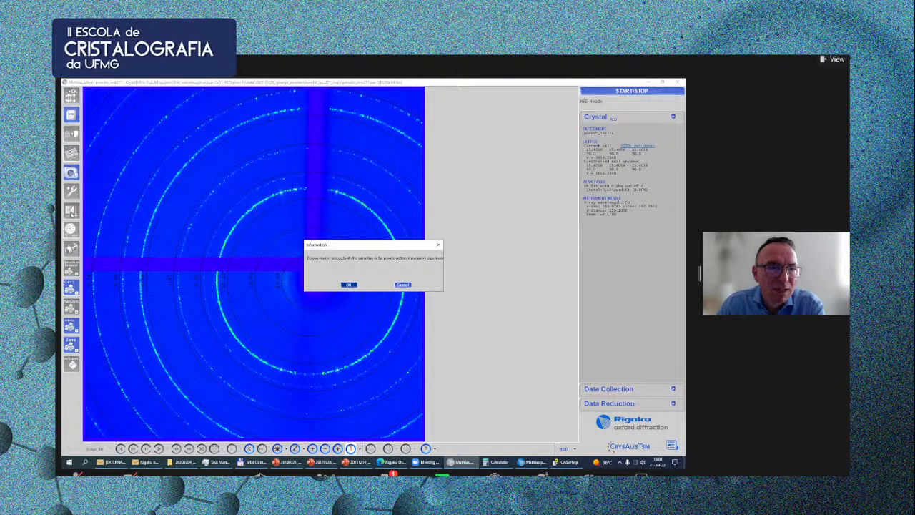
click(348, 284)
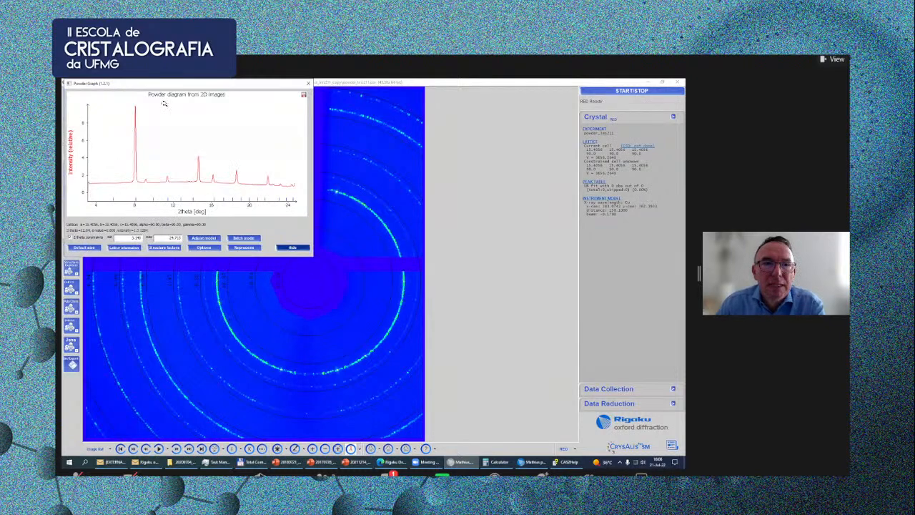
drag(165, 86, 284, 247)
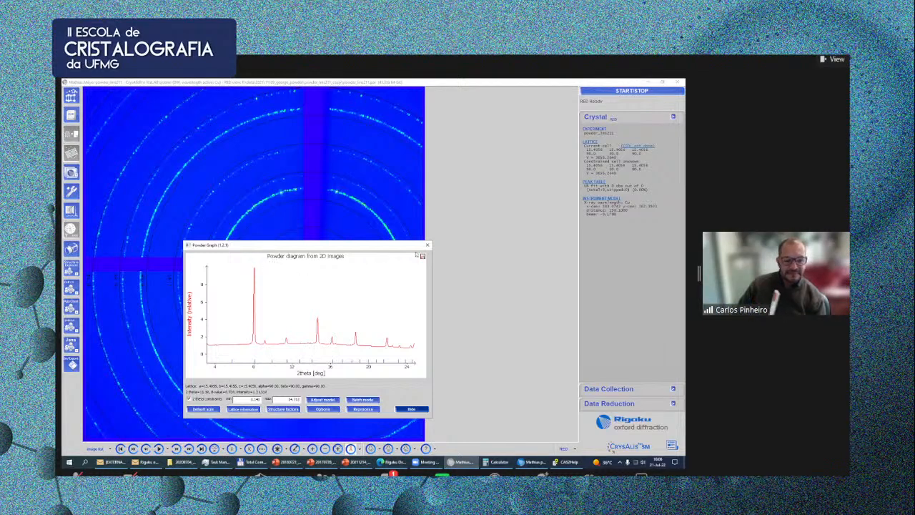
Inspect the advanced powder extraction options without changing them and close the powder graph.
click(327, 410)
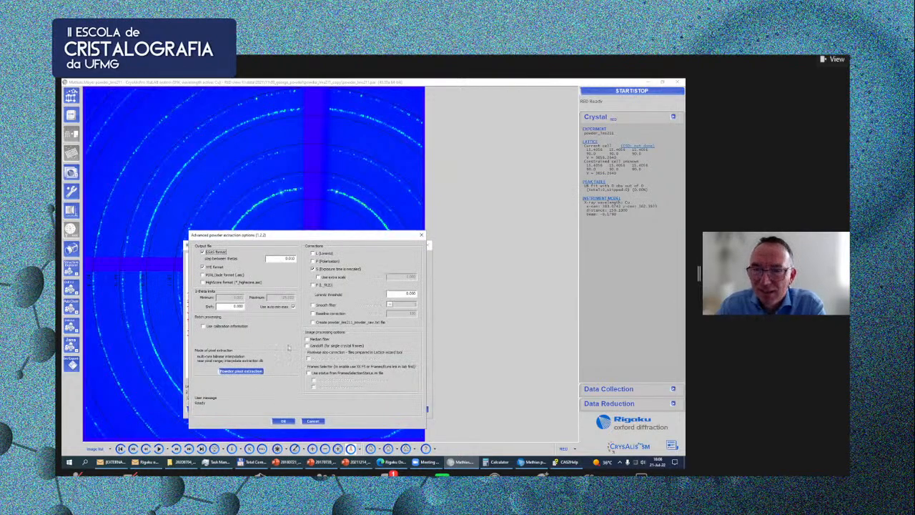
click(421, 235)
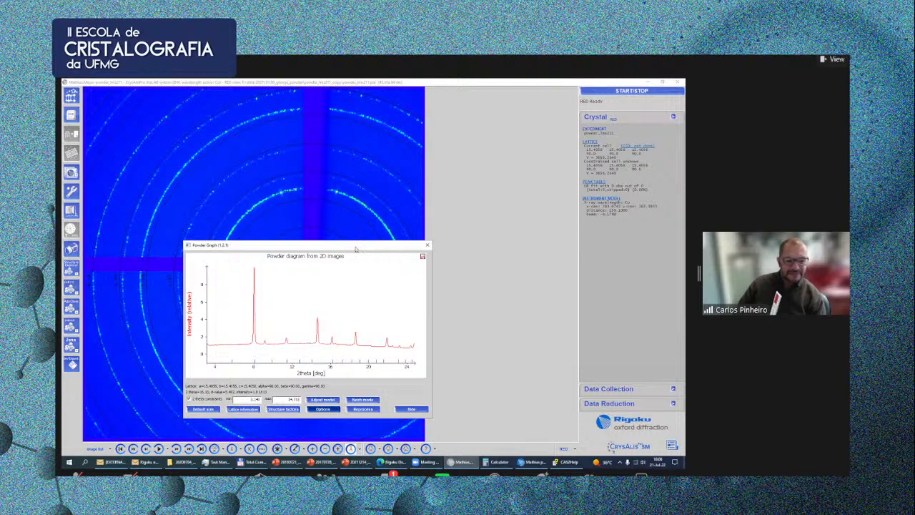
drag(355, 249, 340, 241)
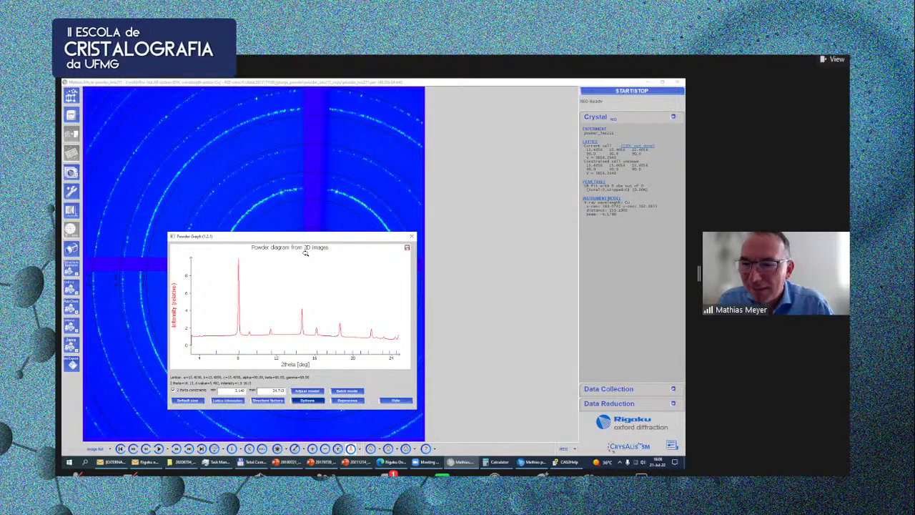
click(412, 237)
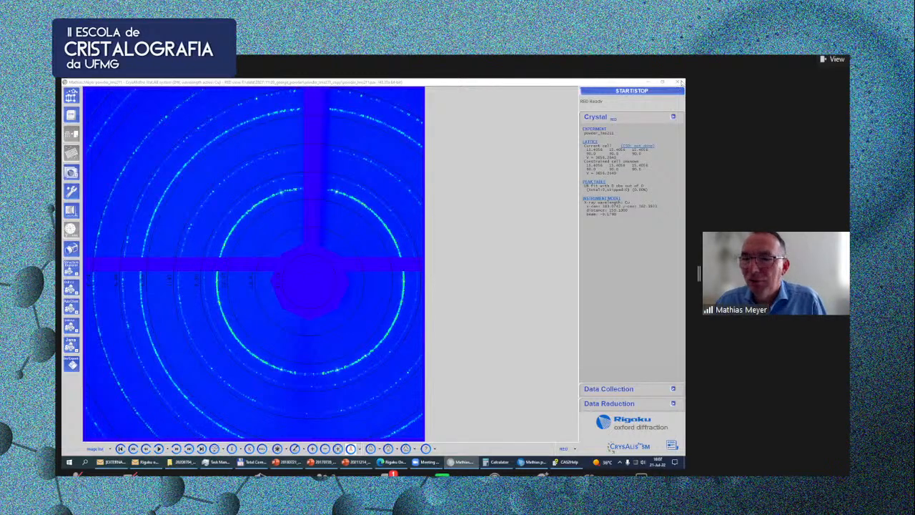
Load experiment exp_3684 from the 'microED' experiment list.
click(632, 90)
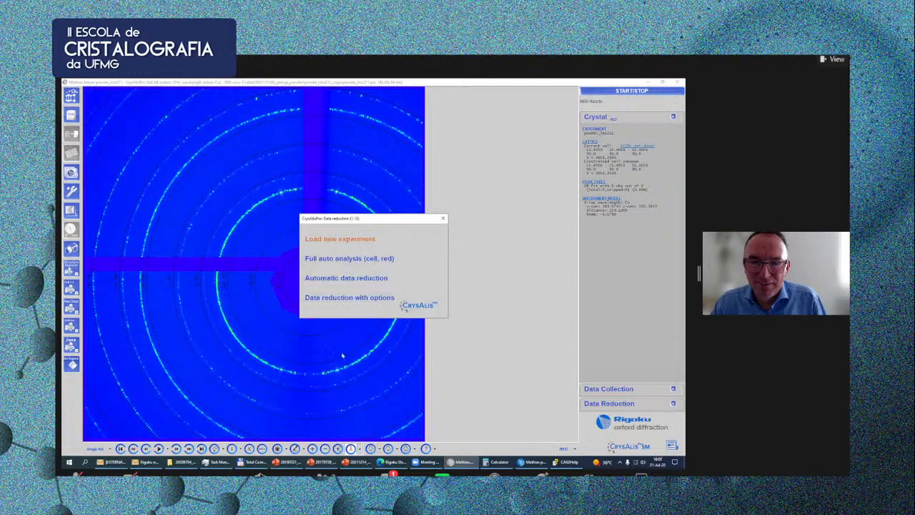
click(356, 240)
click(379, 327)
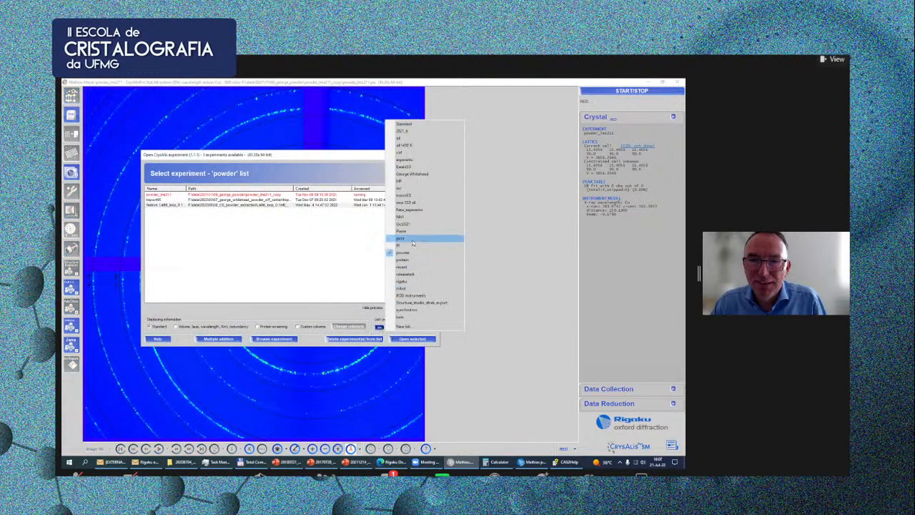
click(405, 196)
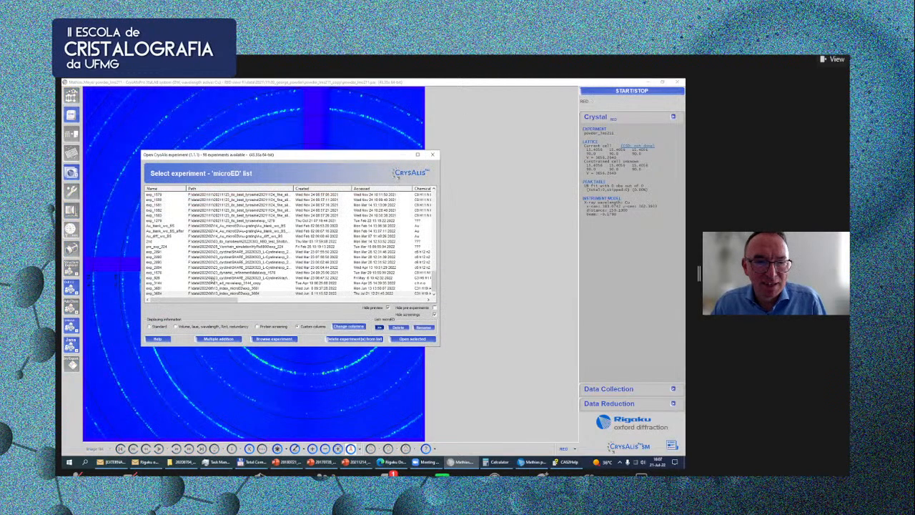
double_click(245, 294)
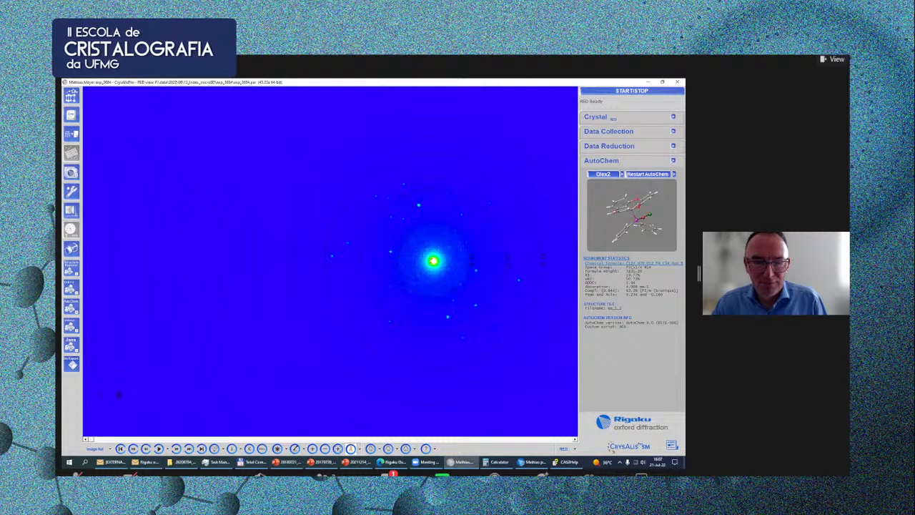
Play and stop the data collection movie of the microED diffraction images.
click(159, 448)
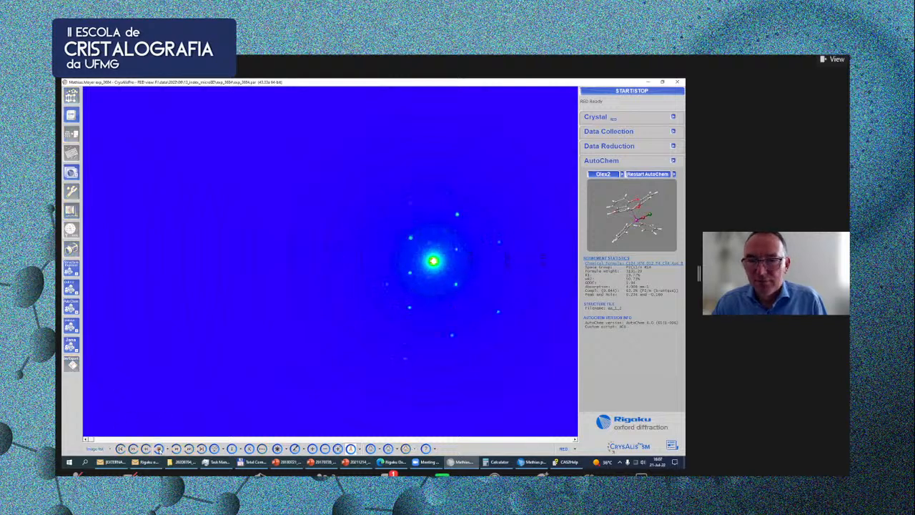
click(160, 449)
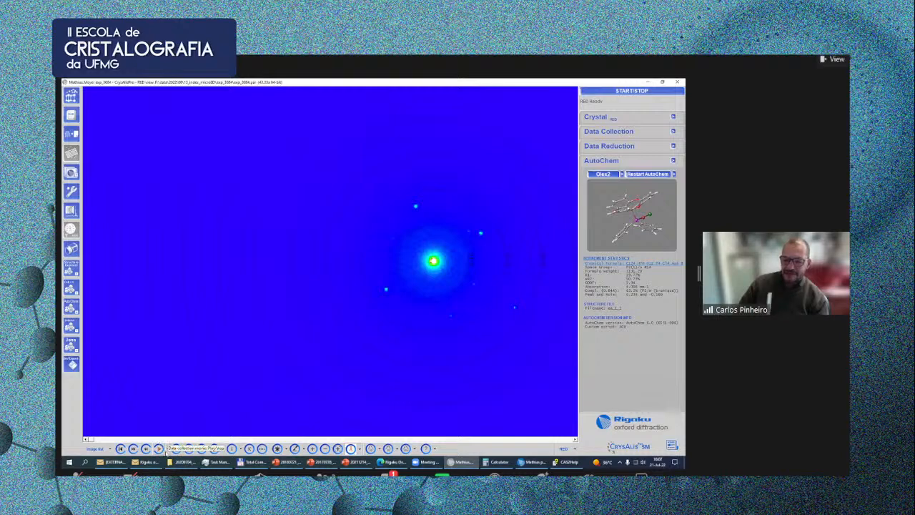
click(159, 448)
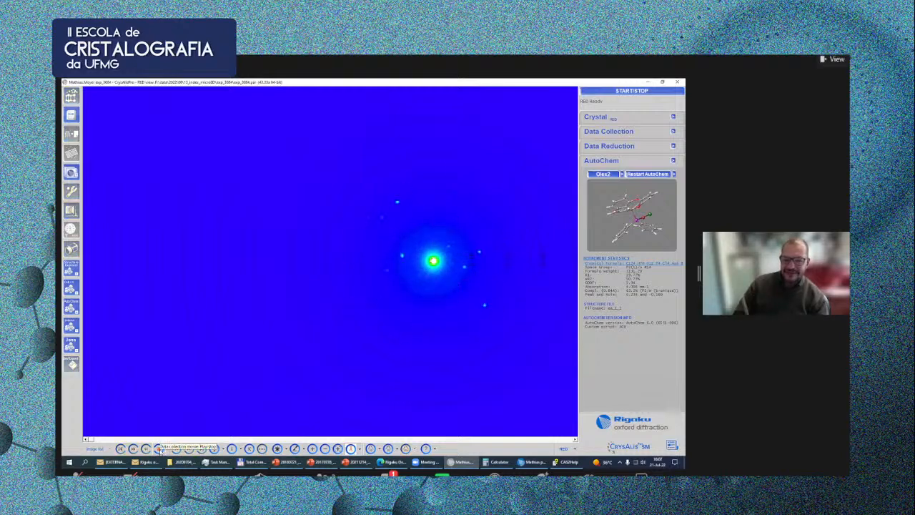
click(159, 449)
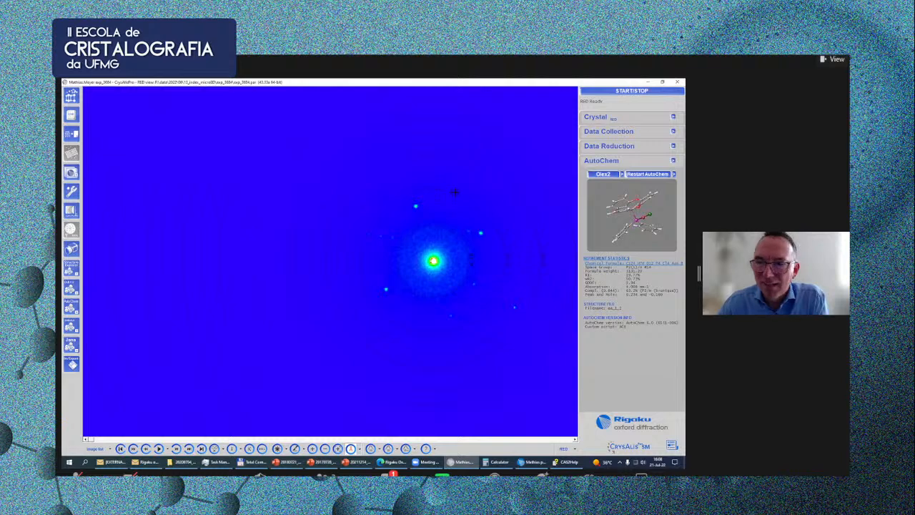
click(614, 147)
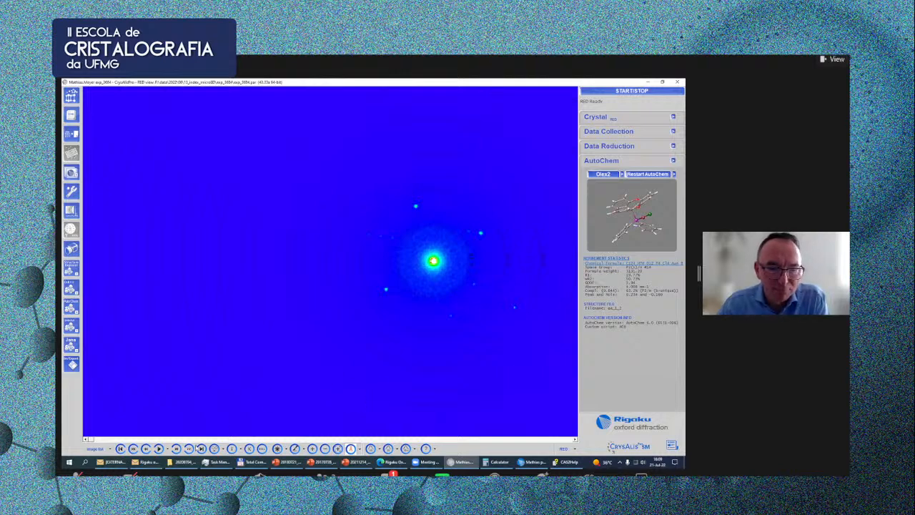
click(159, 449)
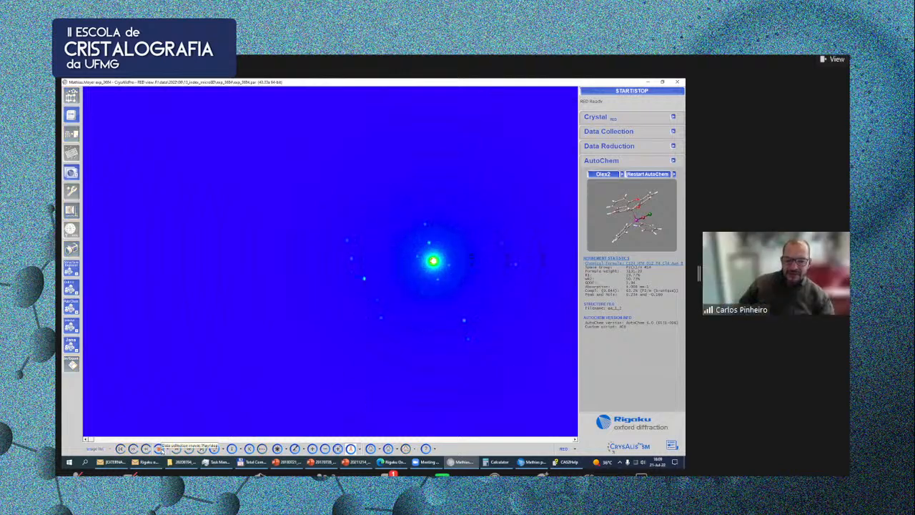
Lower the image intensity level to bring out weak diffraction spots and replay the data collection movie.
click(293, 449)
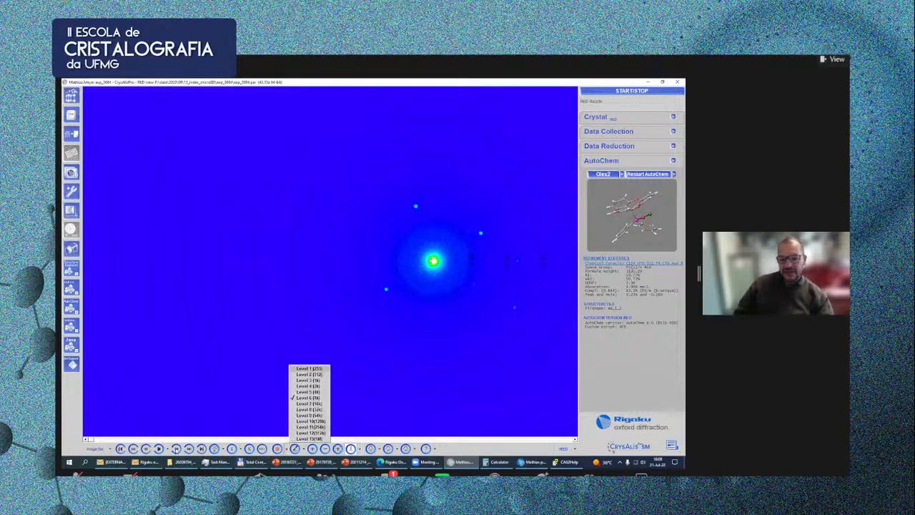
click(159, 449)
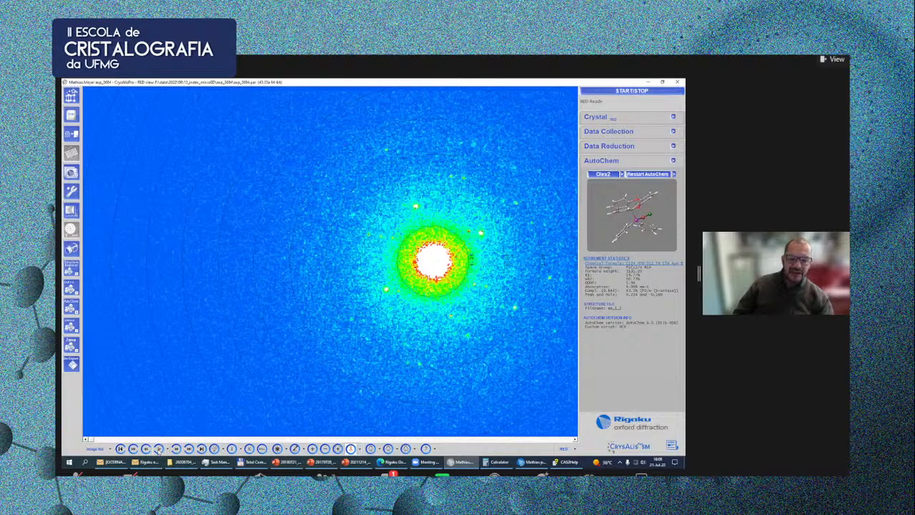
click(158, 449)
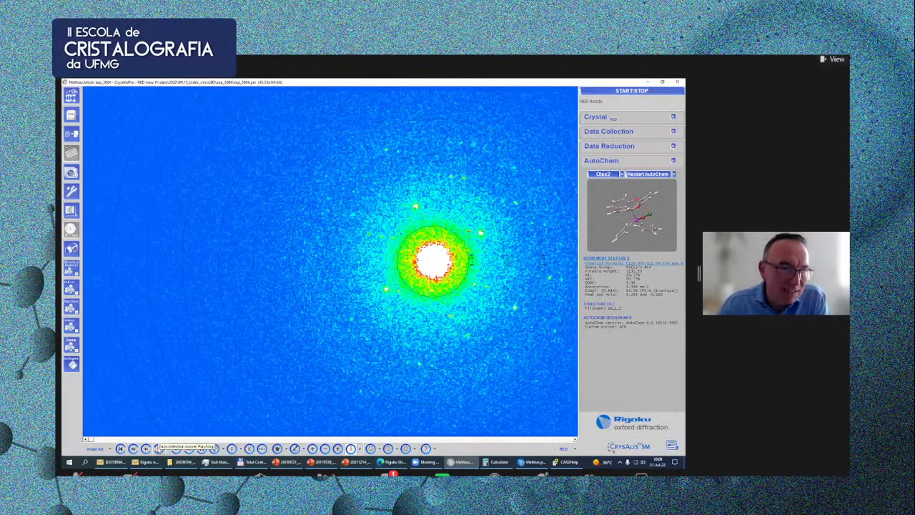
click(159, 448)
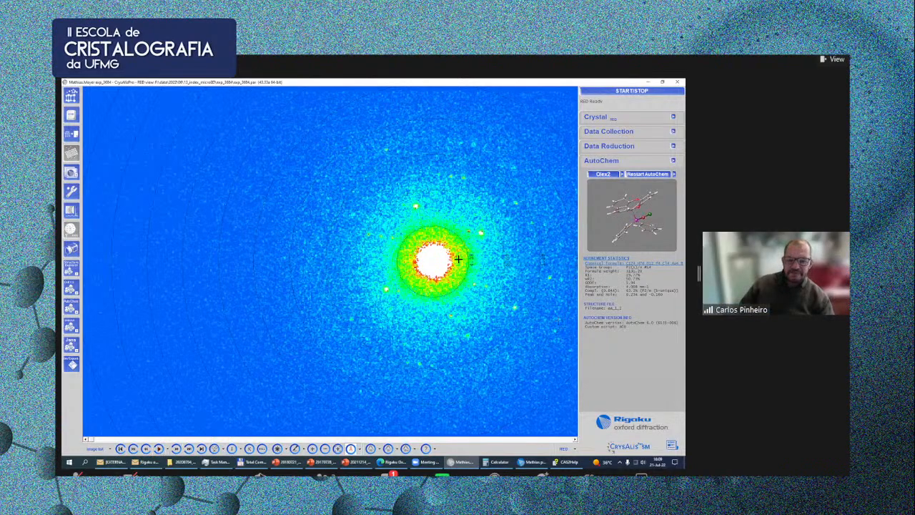
Examine the microED grain snapshot from the data collection details at higher magnification, then close it and the offline program.
click(626, 131)
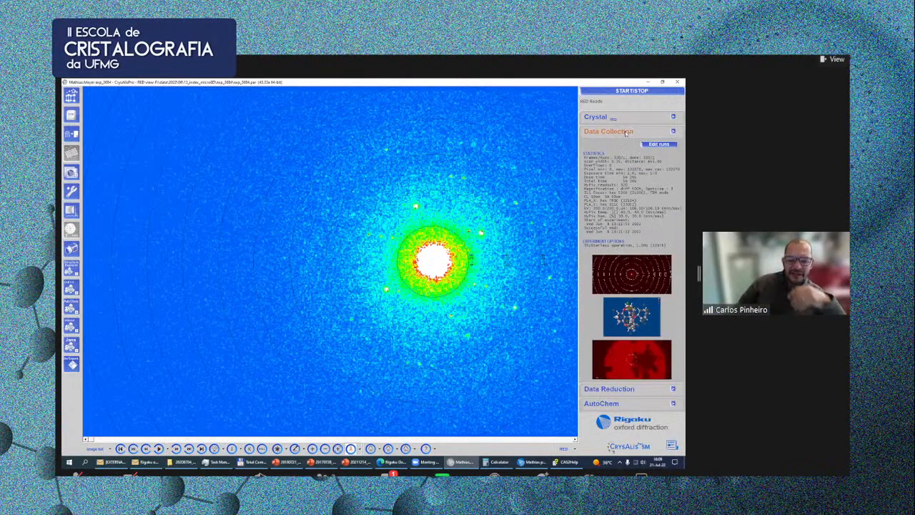
click(631, 363)
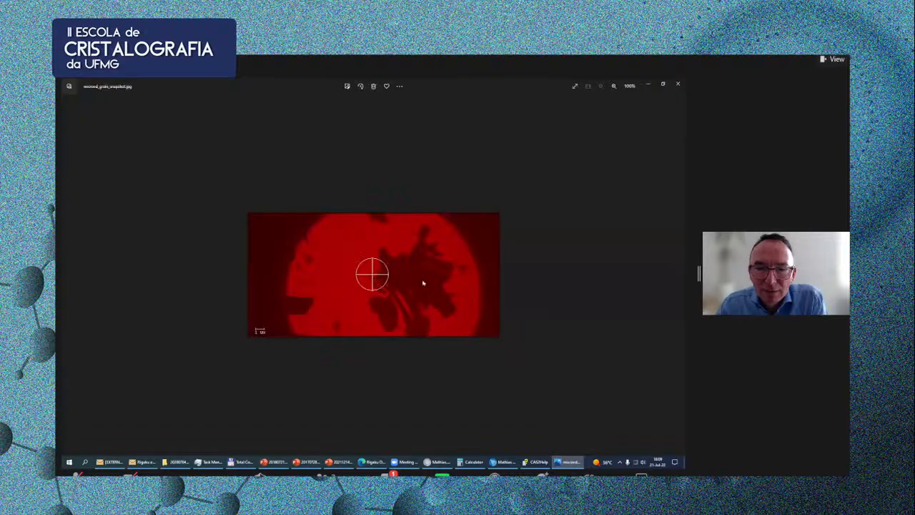
scroll(402, 284, up, 5)
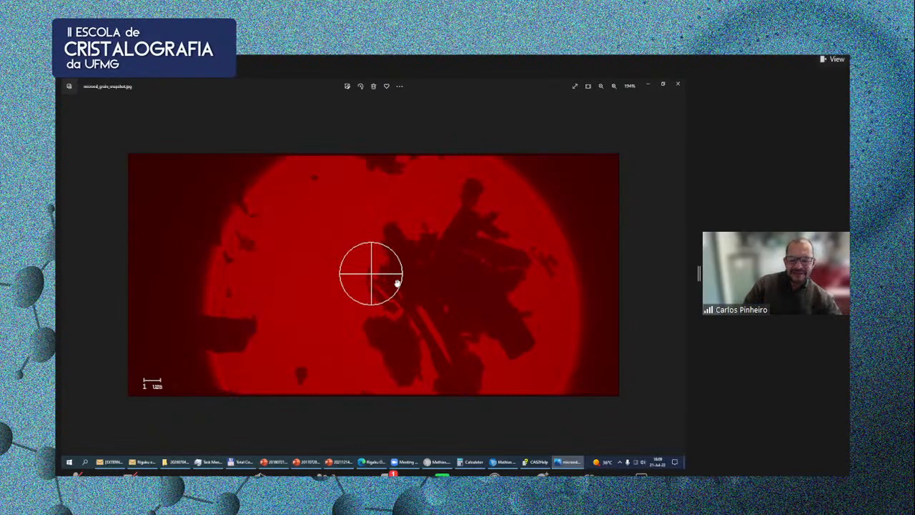
click(677, 83)
click(677, 82)
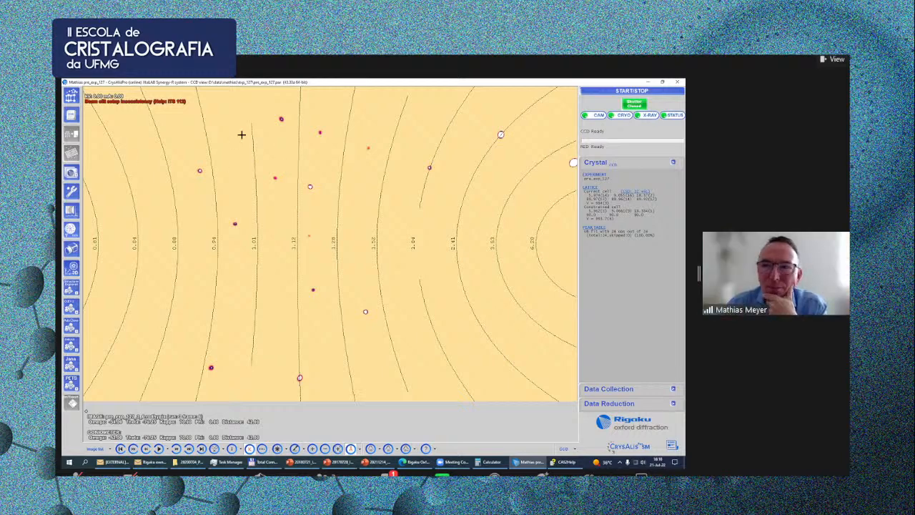
click(631, 90)
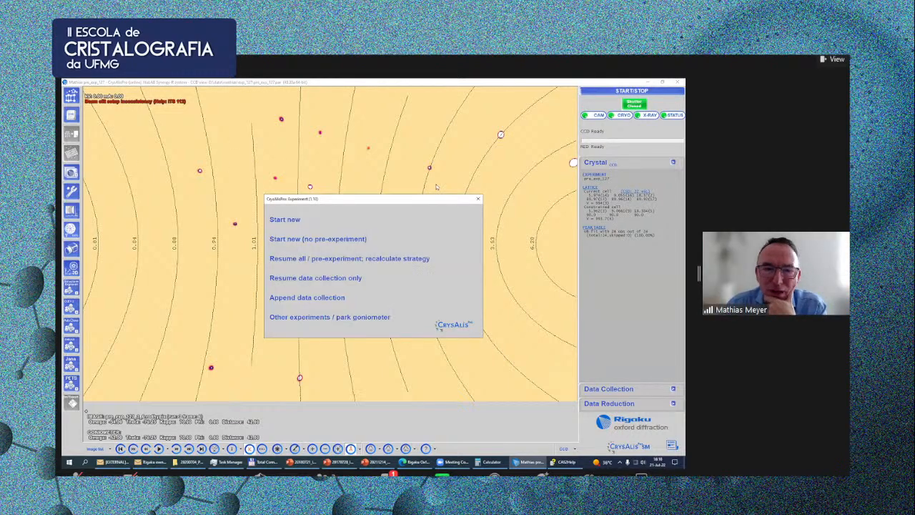
click(289, 219)
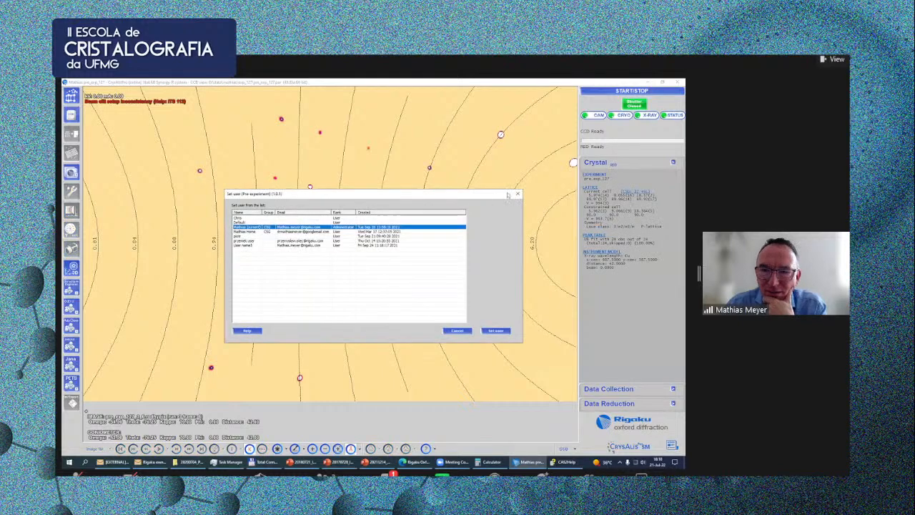
click(516, 193)
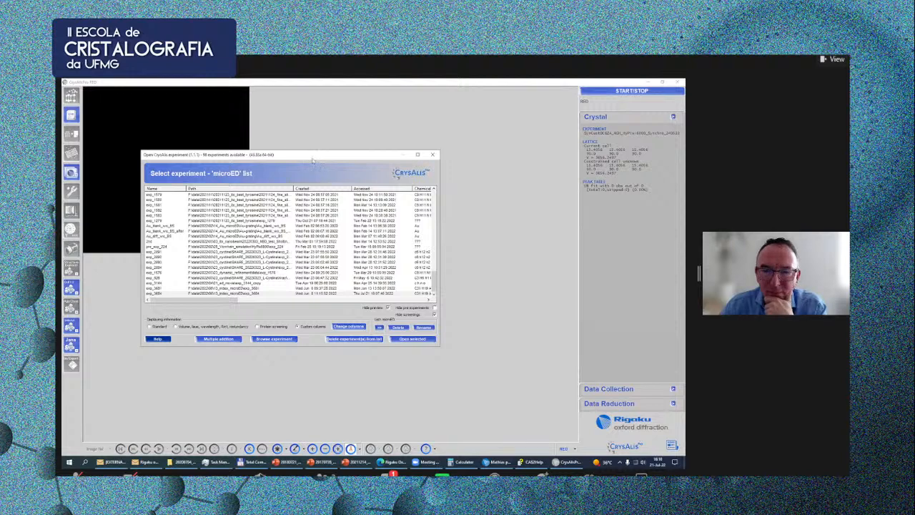
Change to the 'inc' experiment list in the reopened offline program and load the experiment nc.
click(548, 299)
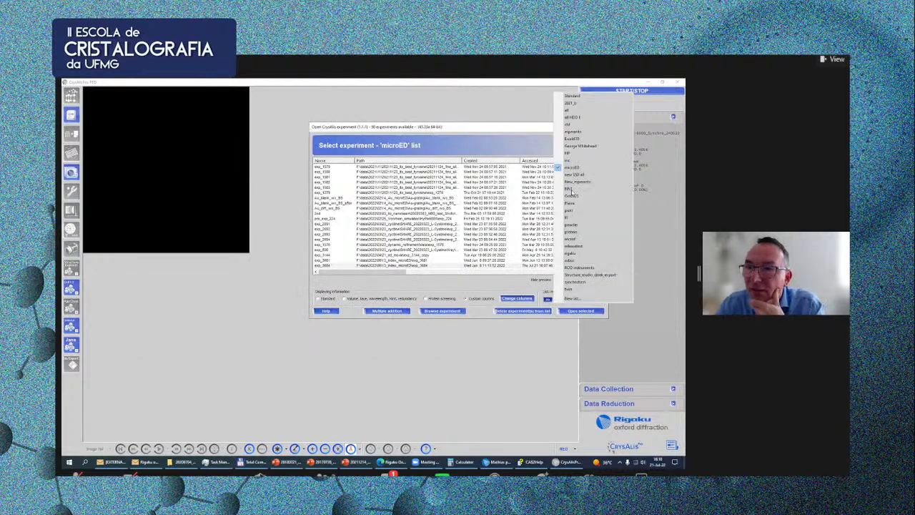
click(572, 160)
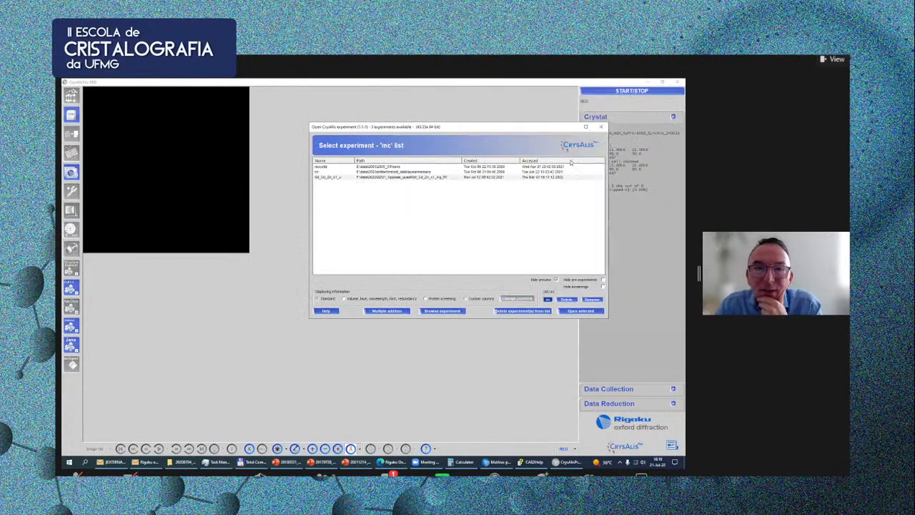
double_click(396, 172)
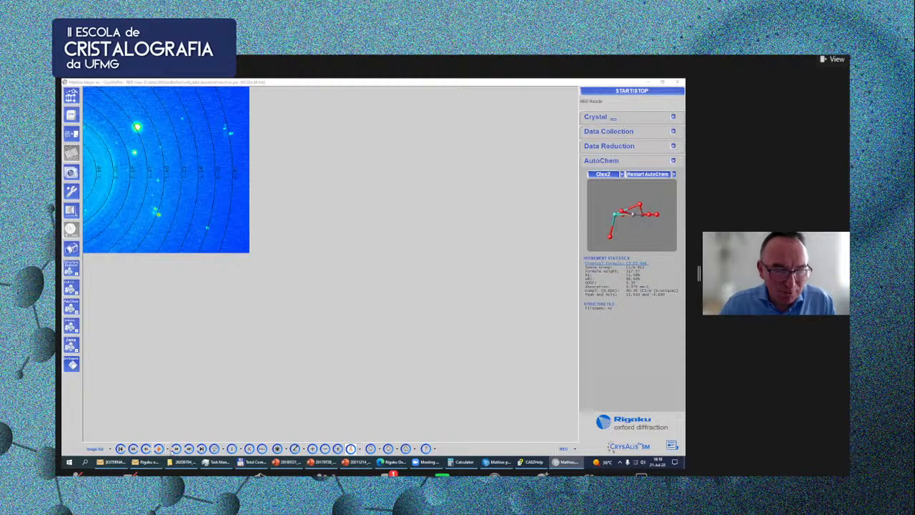
Play the diffraction image movie of the incommensurate data set and bring up the Lattice wizard.
click(159, 448)
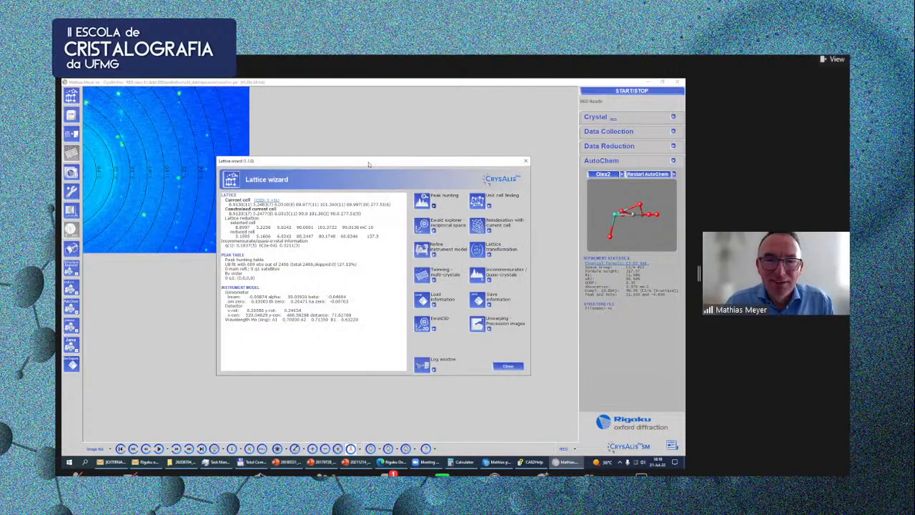
drag(421, 161, 477, 133)
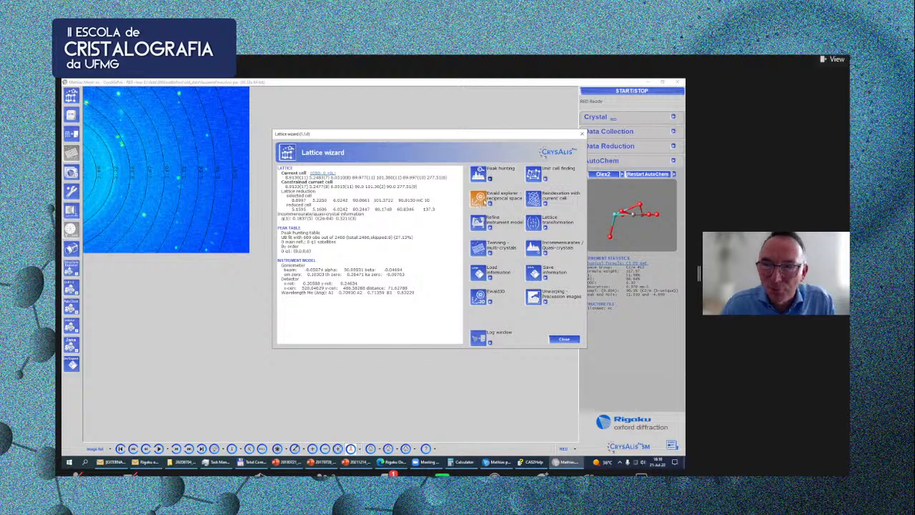
click(546, 180)
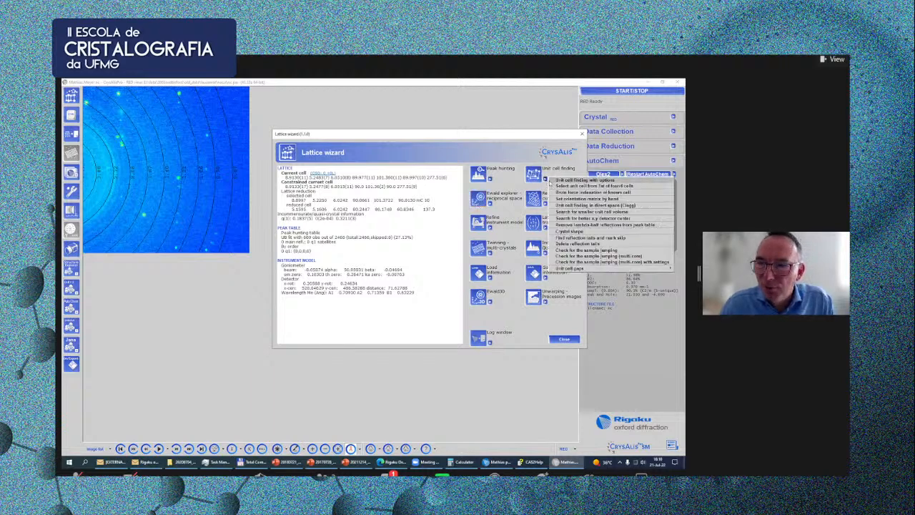
click(552, 180)
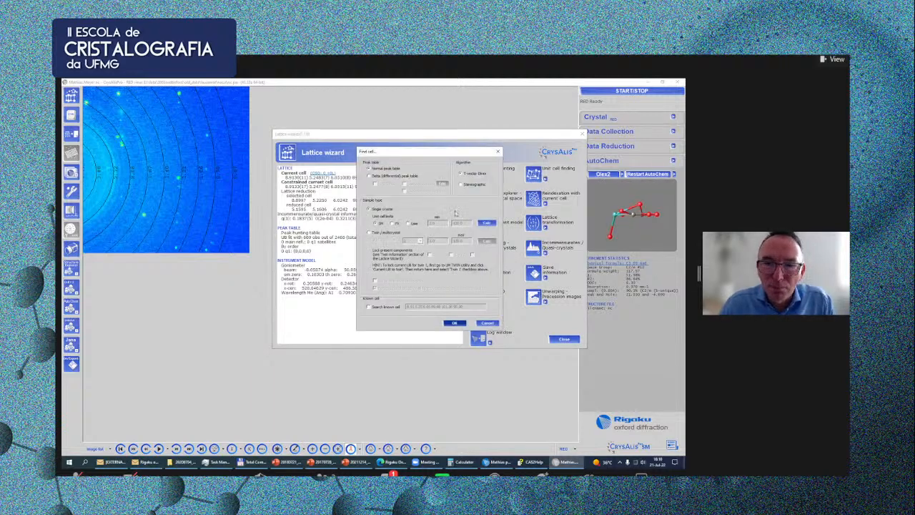
click(412, 223)
double_click(458, 223)
text(15)
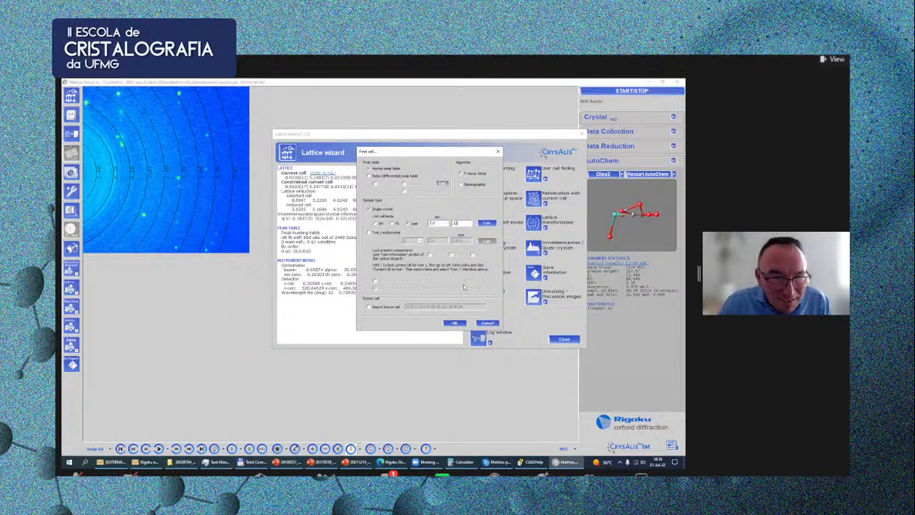
click(484, 323)
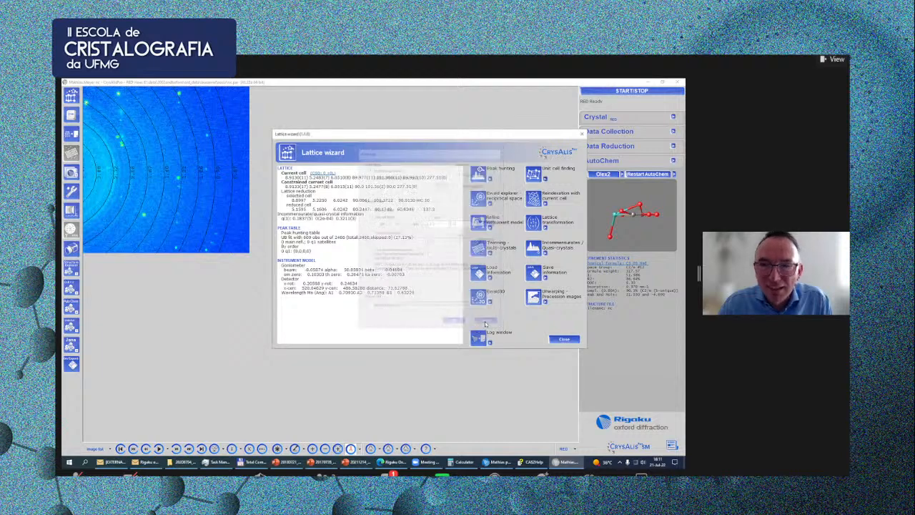
Show reciprocal space in Ewald explorer, switch off the q vector, and apply intensity-dependent peak sizes to the displayed peaks.
click(479, 198)
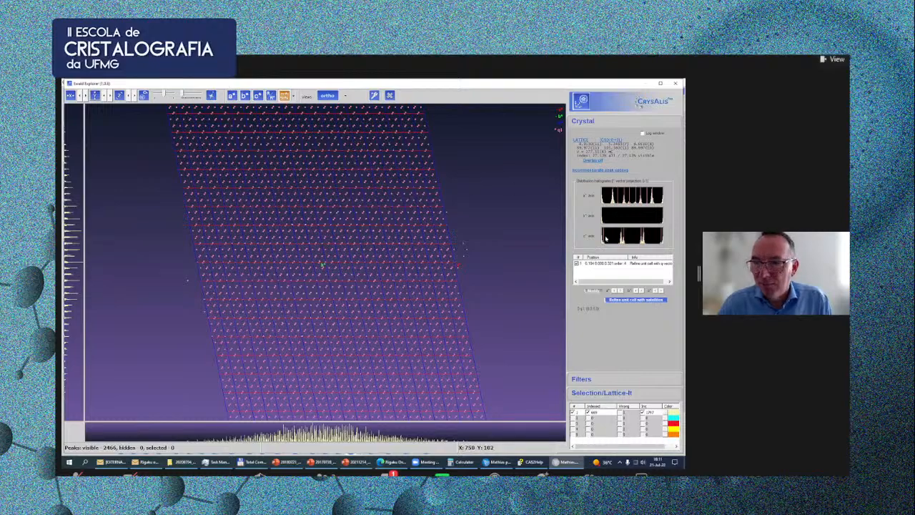
click(576, 264)
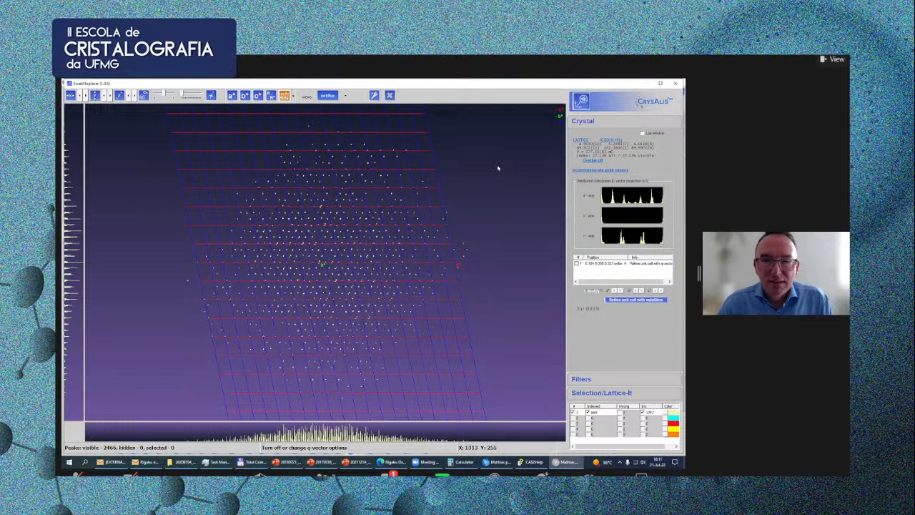
click(375, 97)
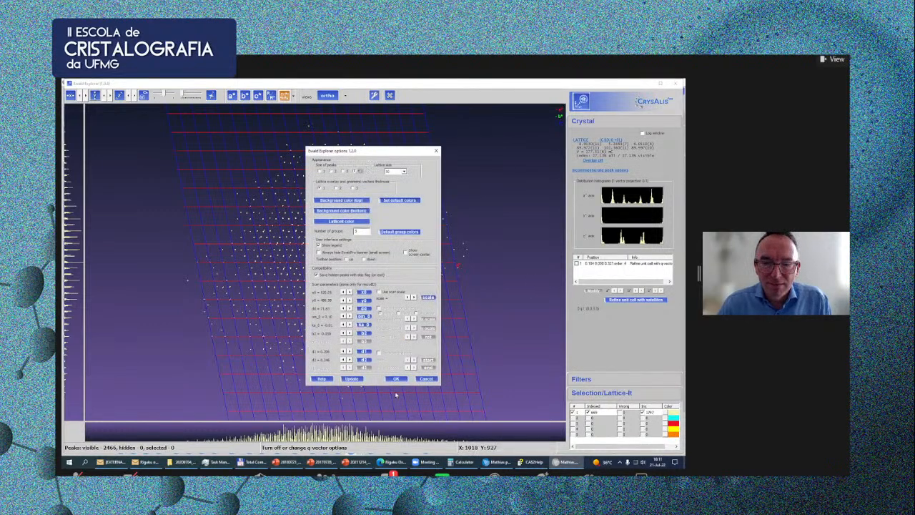
click(358, 379)
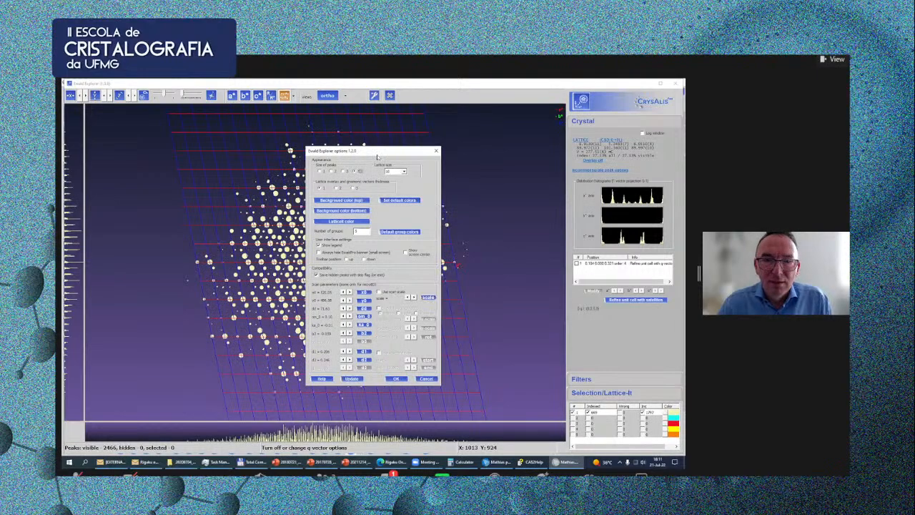
drag(372, 154, 523, 140)
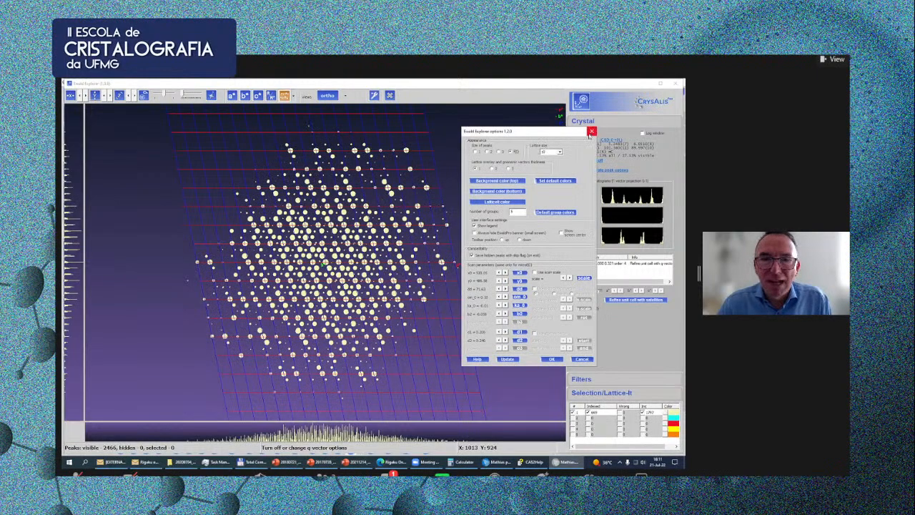
click(591, 131)
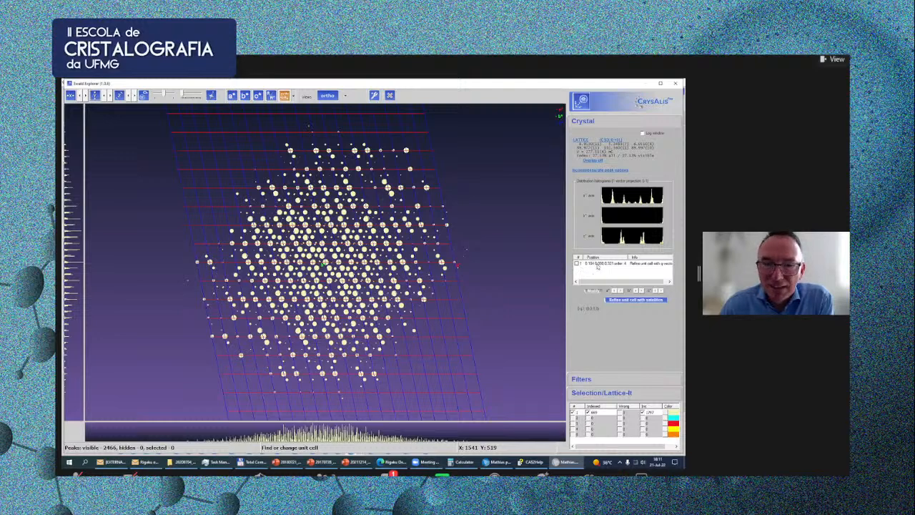
Leave Ewald explorer and rerun peak hunting and automatic unit cell finding in the Lattice wizard.
click(580, 140)
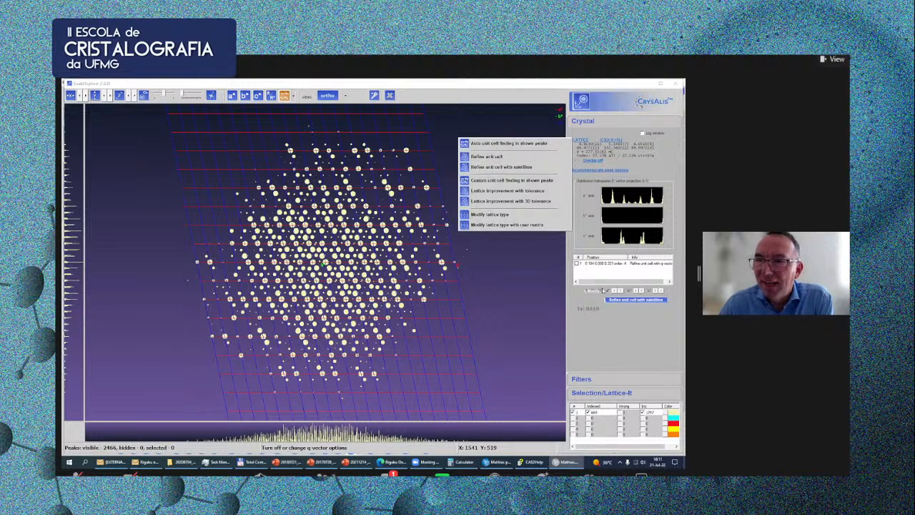
click(572, 131)
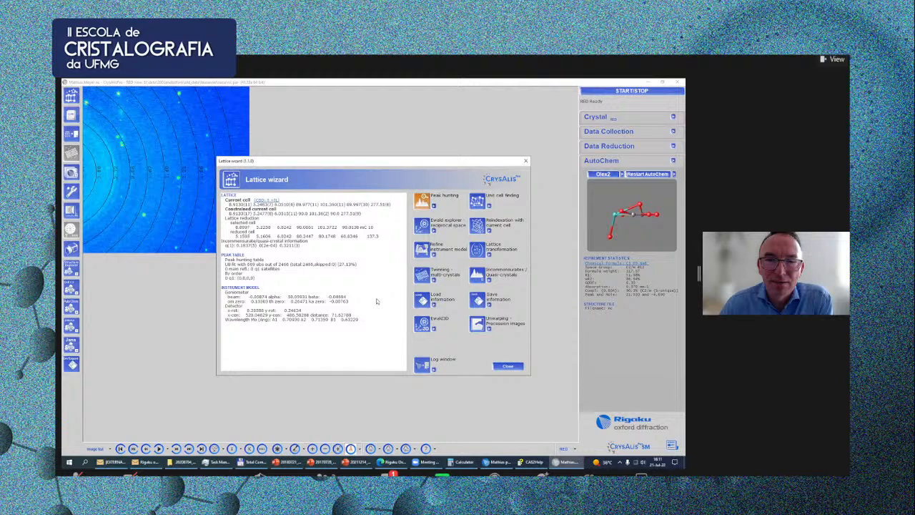
click(378, 293)
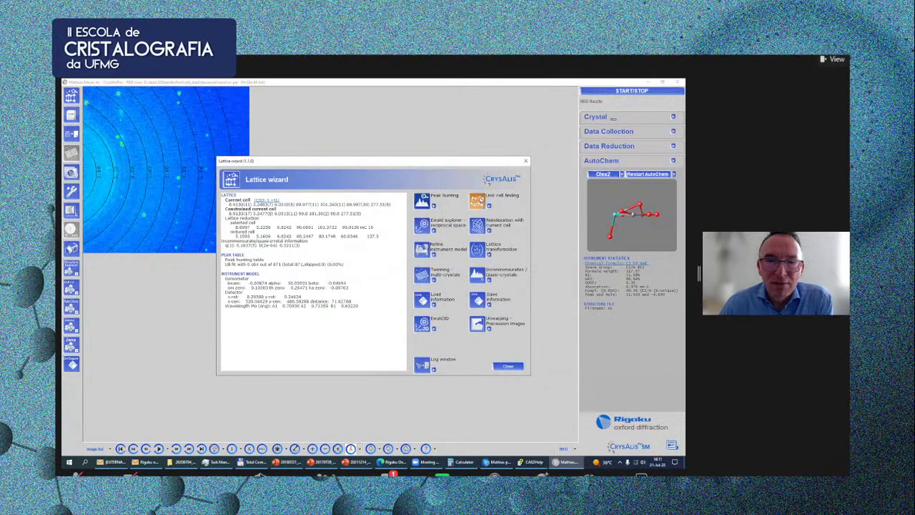
click(478, 200)
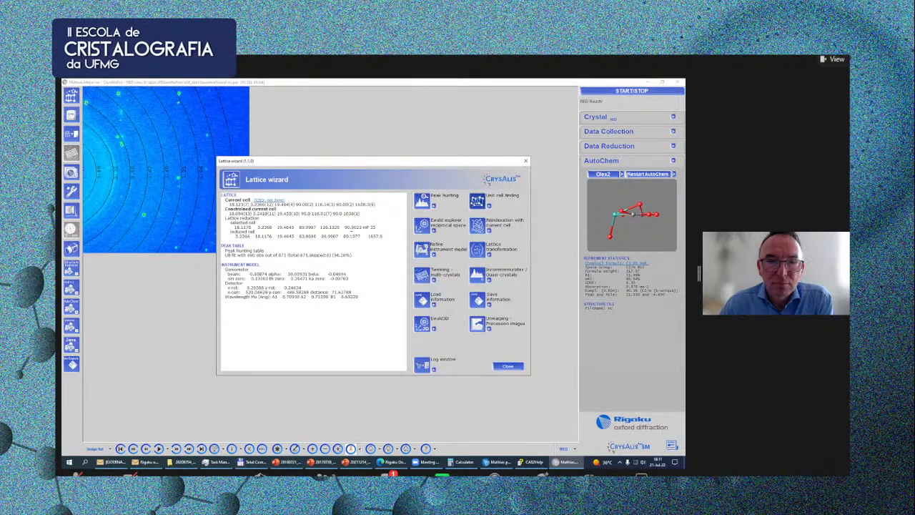
Examine the newly indexed peaks and lattice overlay in Ewald explorer along the b* and a* axes.
click(421, 225)
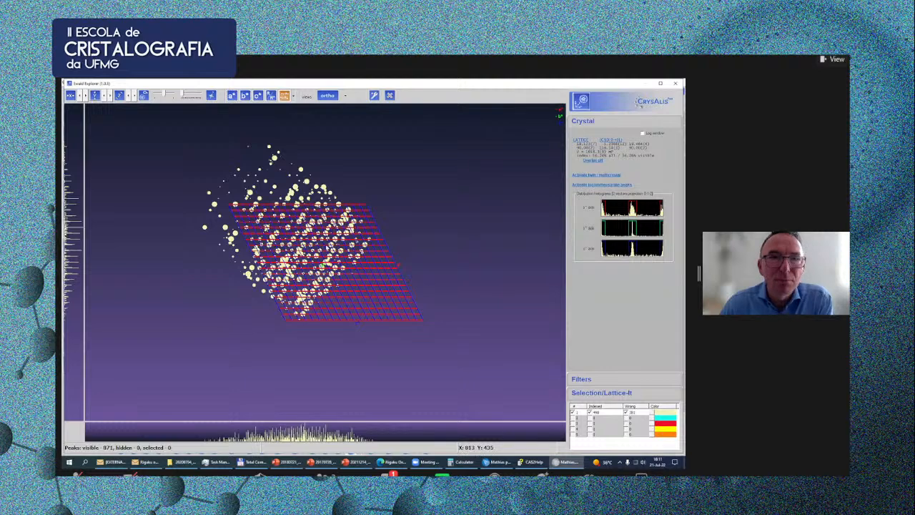
click(246, 95)
click(246, 96)
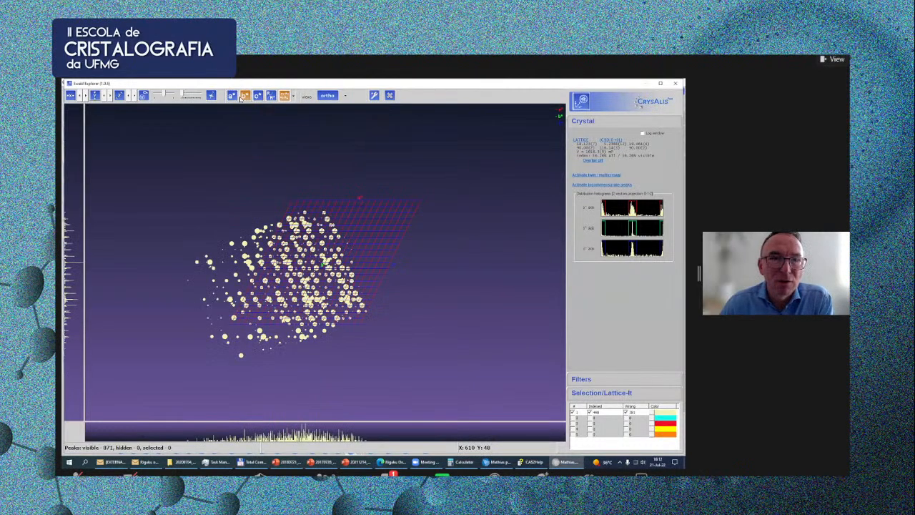
click(232, 95)
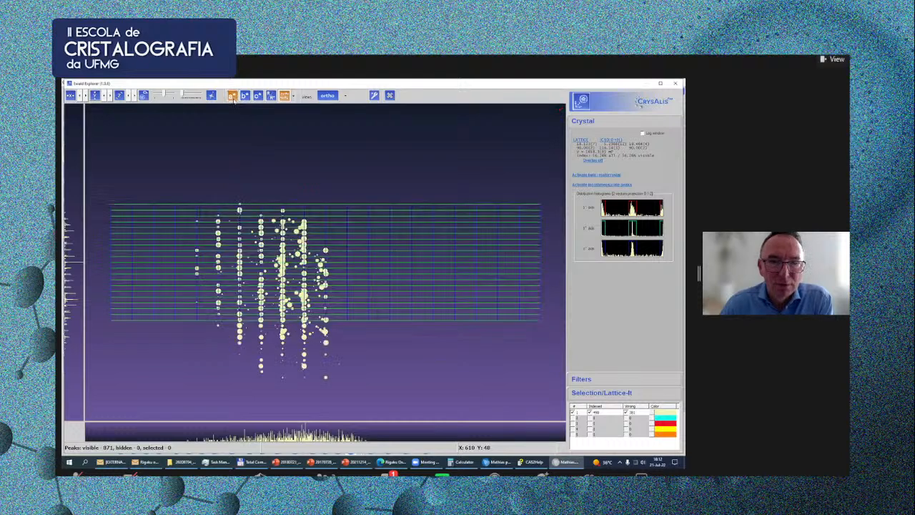
click(246, 98)
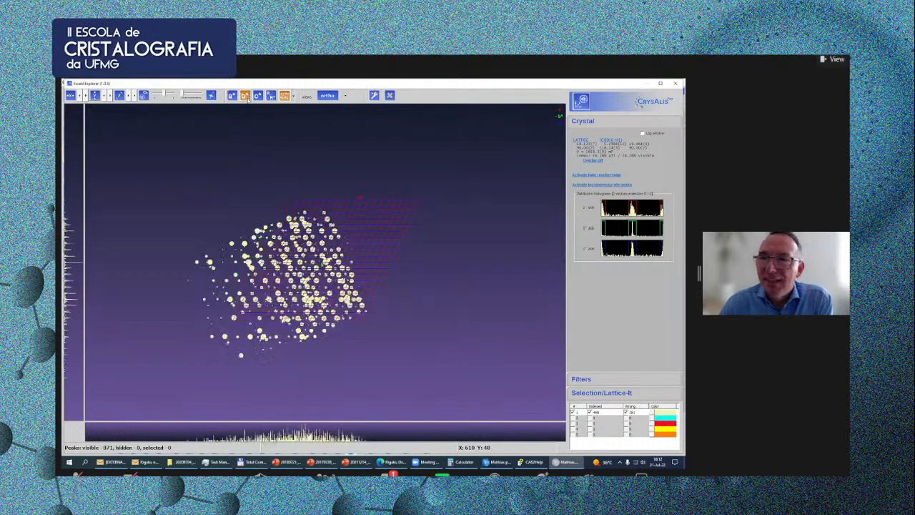
Try a custom unit cell finding in the shown peaks with a user-defined upper cell limit, and check the lattice along c* and b*.
click(580, 140)
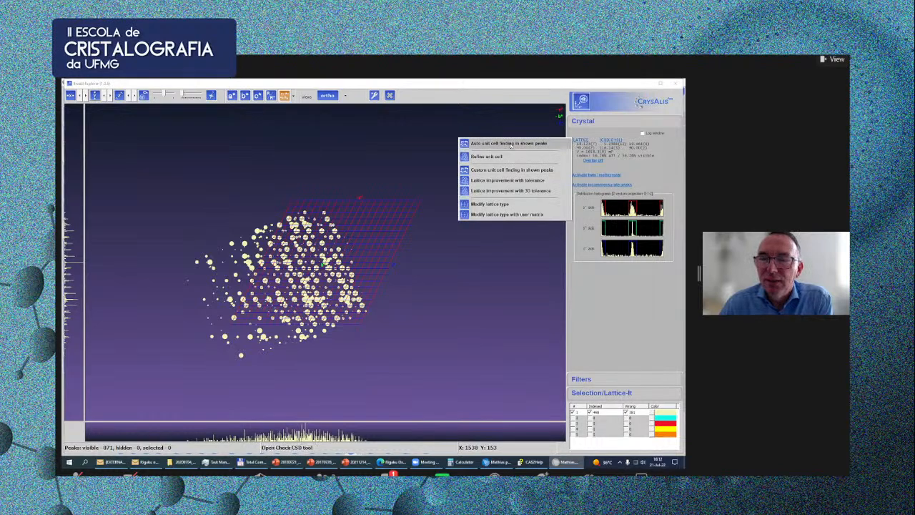
click(504, 170)
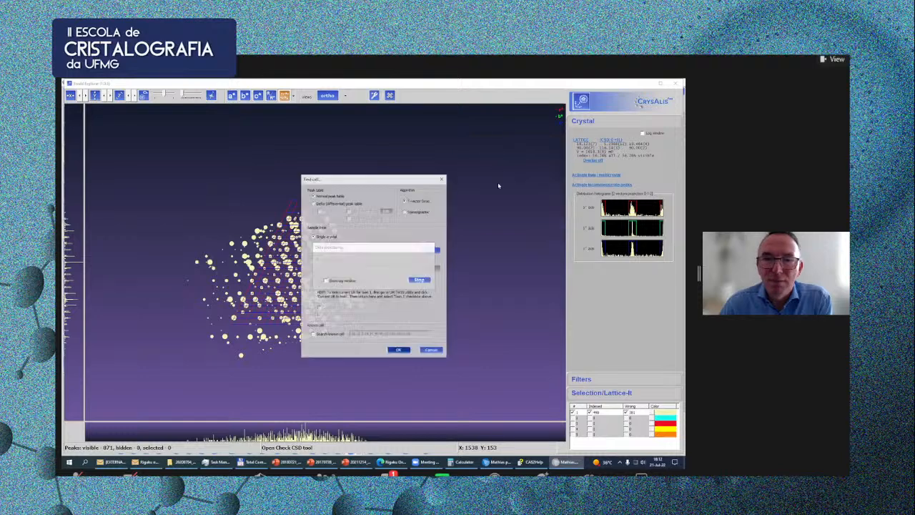
click(352, 250)
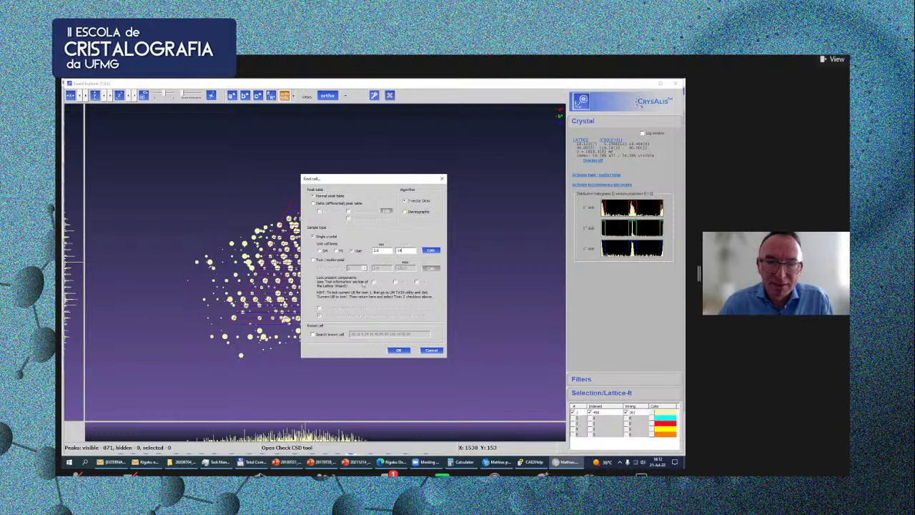
click(396, 352)
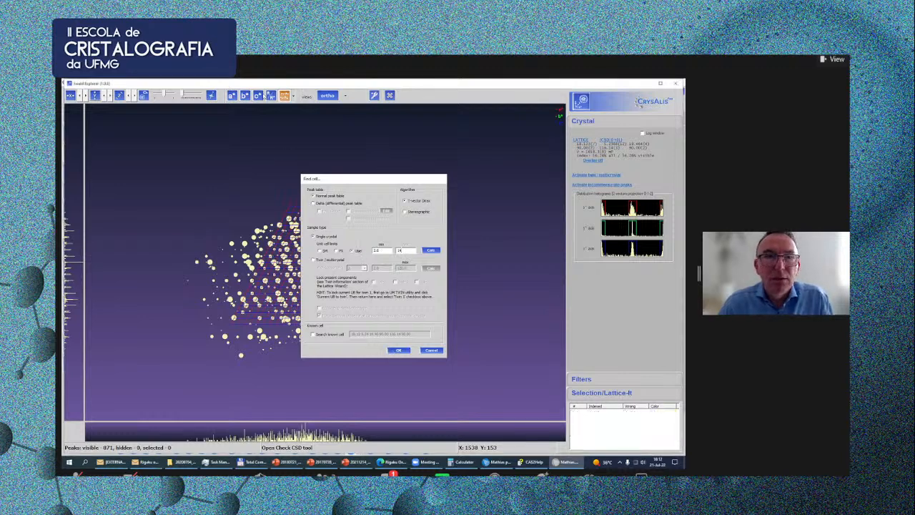
click(258, 96)
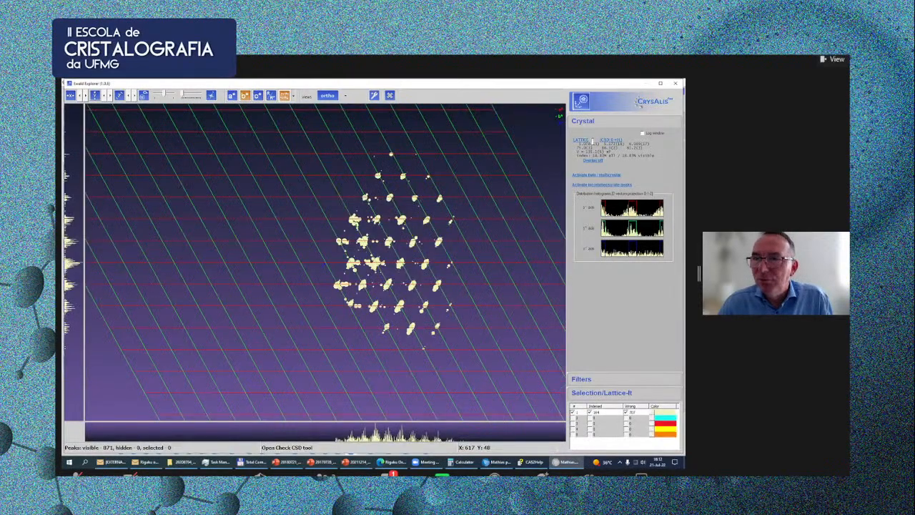
click(245, 96)
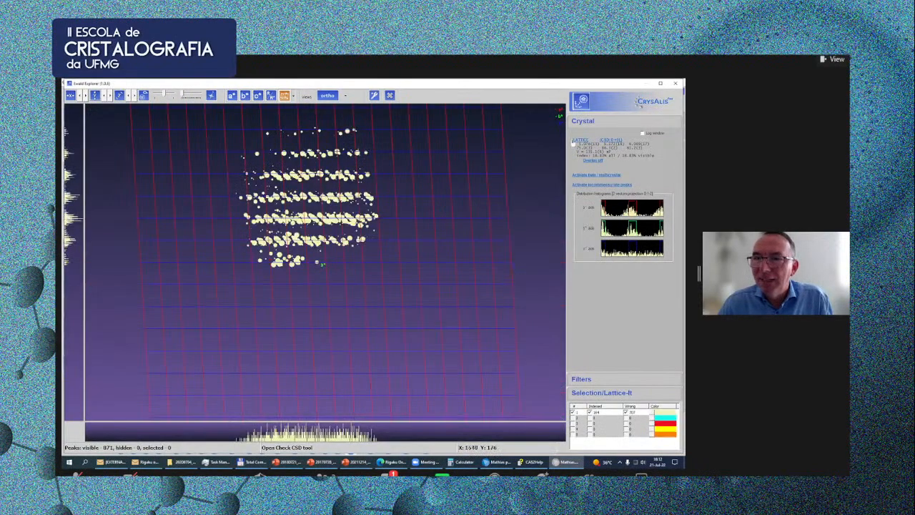
Run automatic unit cell finding in the shown peaks, followed by a custom search with the user-defined upper cell limit set to 4.
right_click(528, 147)
click(509, 143)
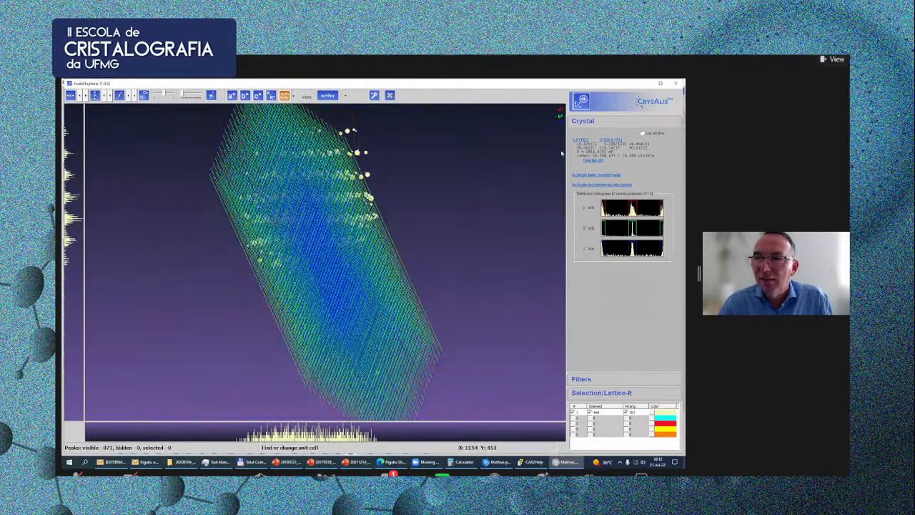
right_click(536, 172)
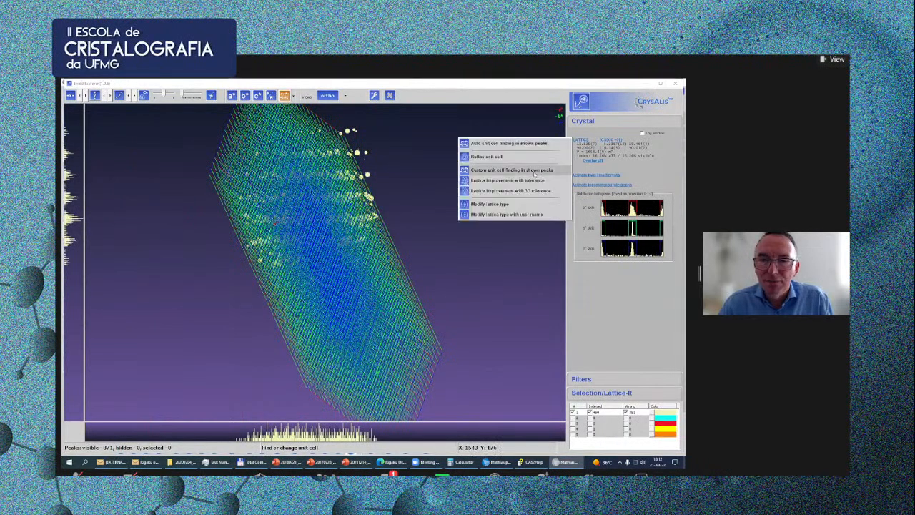
click(529, 170)
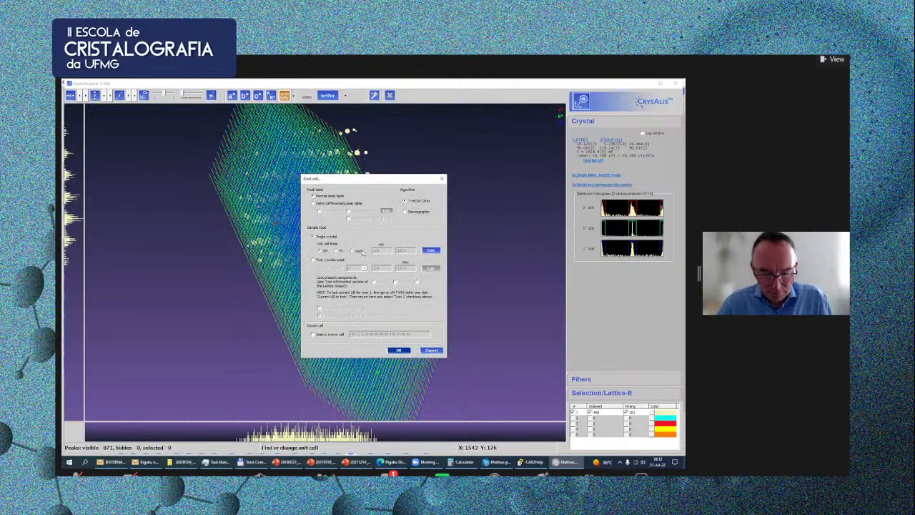
click(359, 252)
drag(408, 250, 384, 250)
text(4)
click(398, 350)
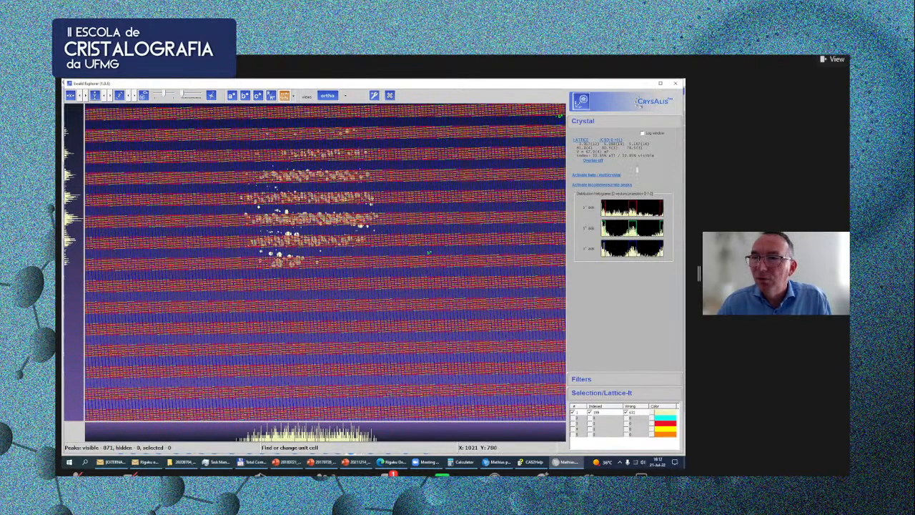
Repeat the custom unit cell finding with a larger user-defined upper limit and inspect the resulting lattice from another orientation.
right_click(530, 155)
click(512, 170)
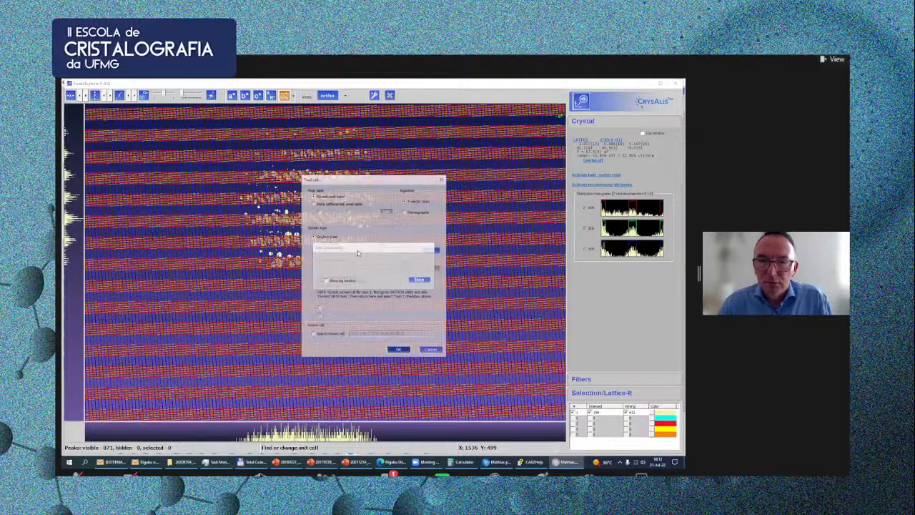
click(353, 251)
drag(409, 250, 387, 253)
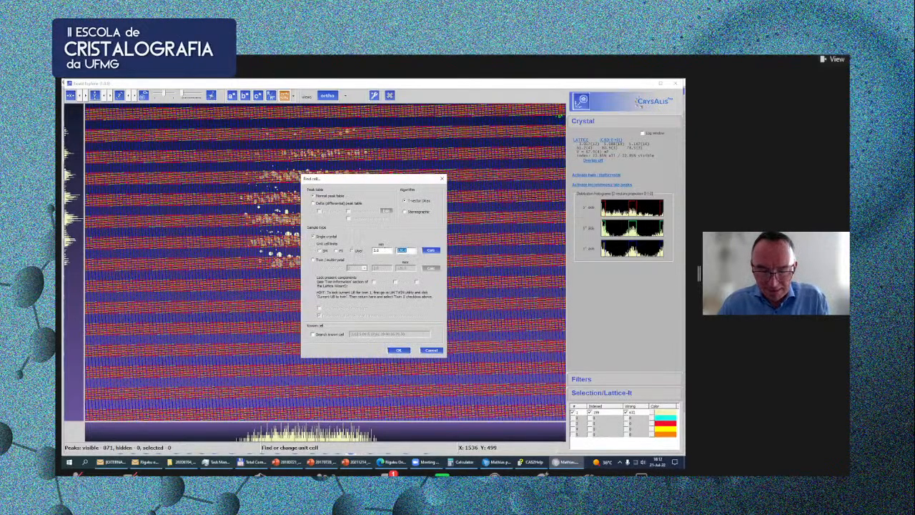
text(20)
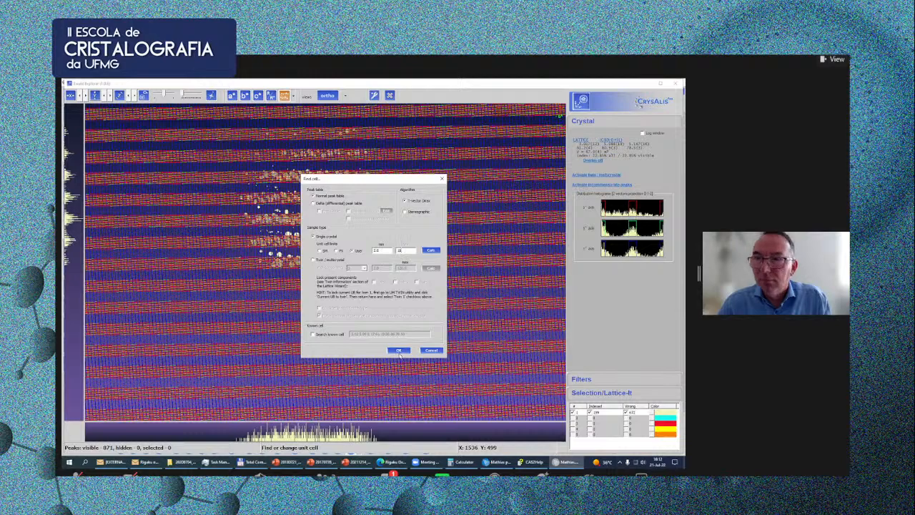
click(398, 350)
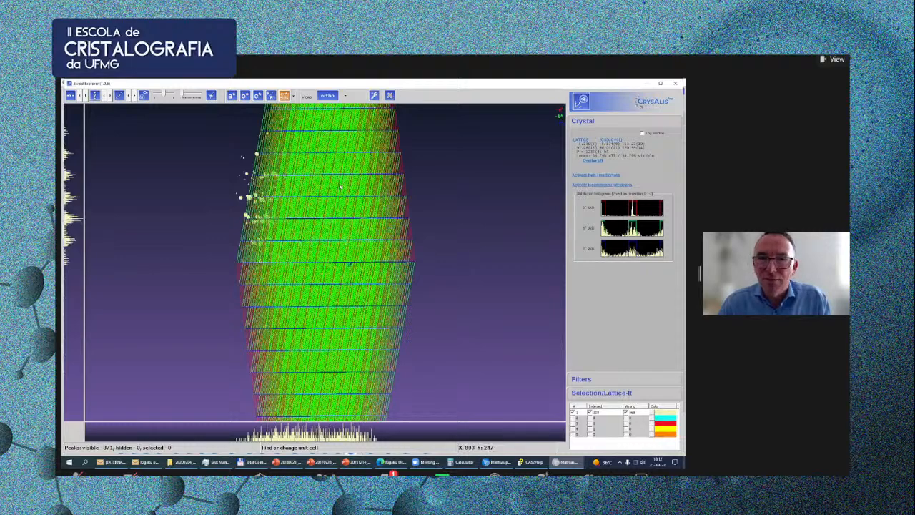
drag(553, 279, 595, 399)
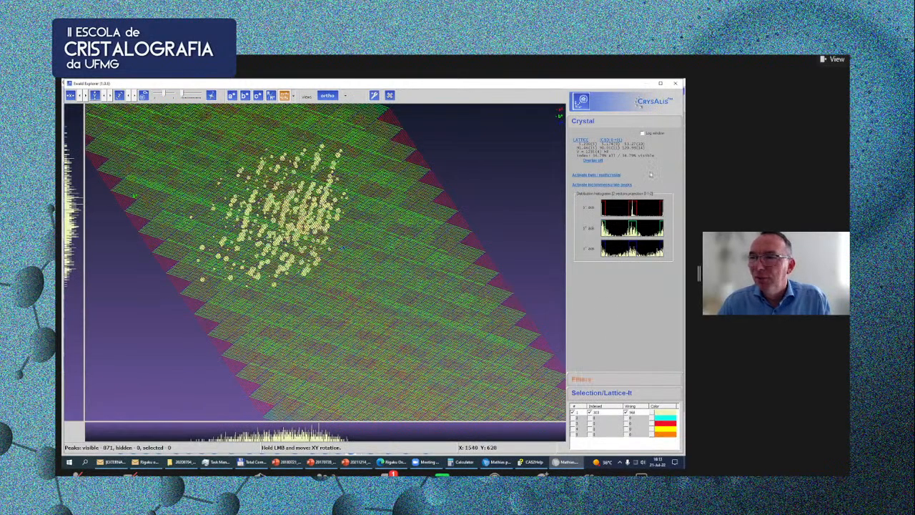
Hide the weak peaks in Ewald explorer by raising the lower limit of the intensity filter.
click(581, 379)
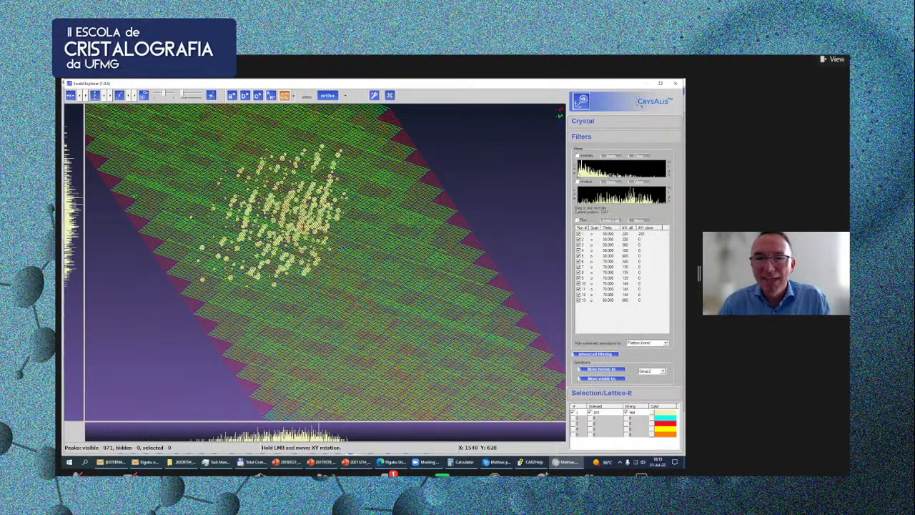
drag(578, 174, 608, 172)
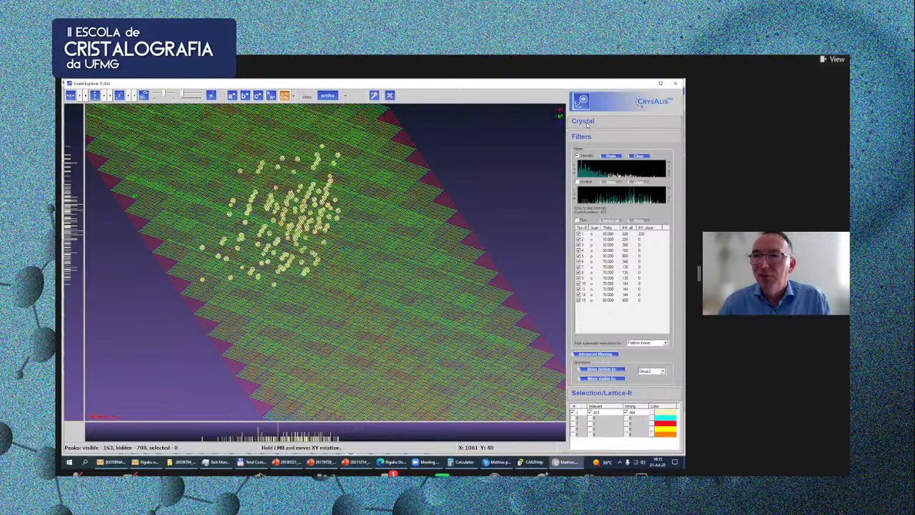
click(584, 121)
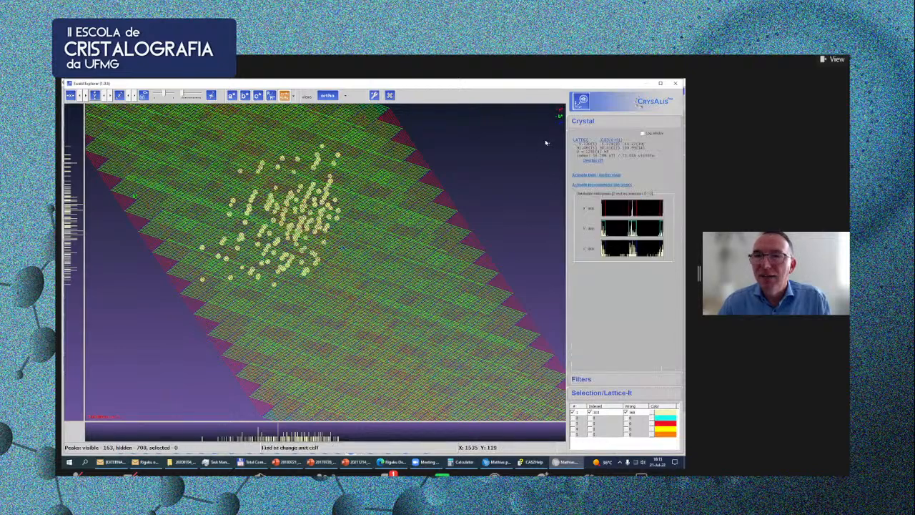
Run automatic unit cell finding in the remaining strong peaks and check the new lattice along c*.
click(564, 141)
click(509, 144)
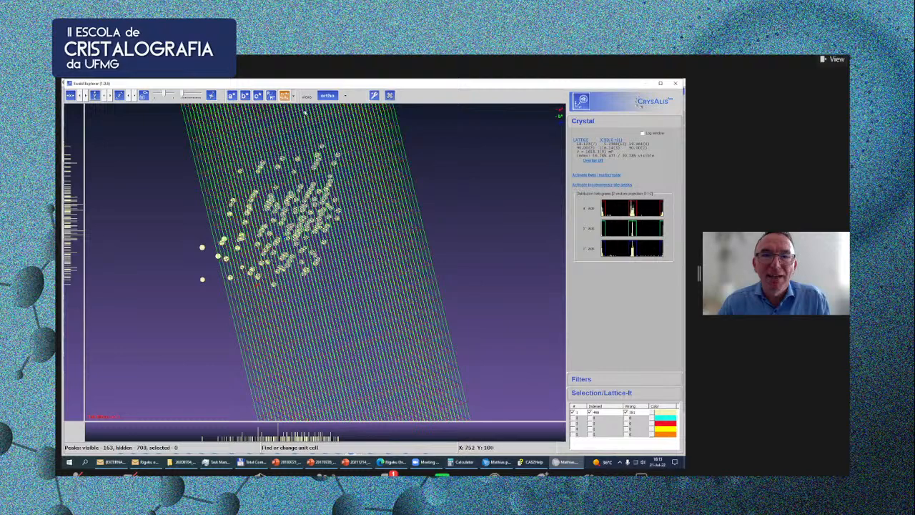
click(257, 95)
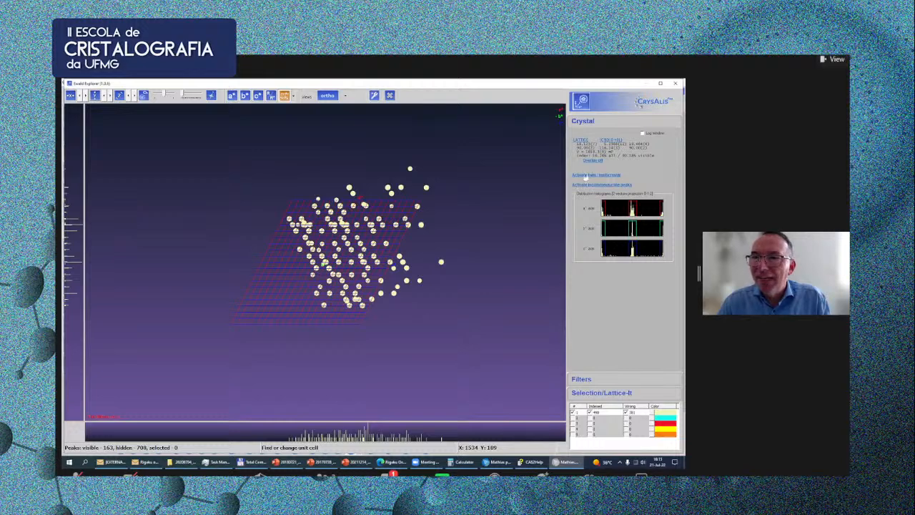
Transform the lattice with the user matrix 0.5 0 0 0 1 0 0 0 0.5 and accept the reduction with likely Niggli cases shown.
click(582, 143)
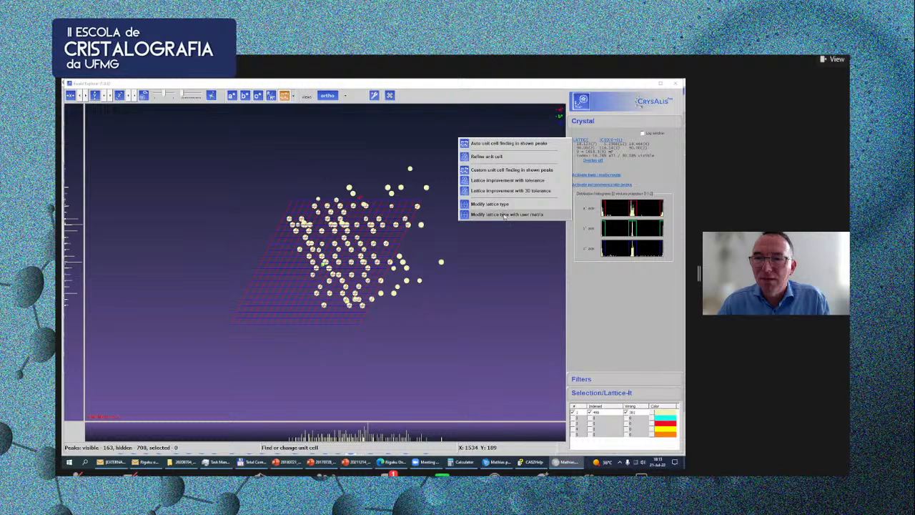
click(505, 214)
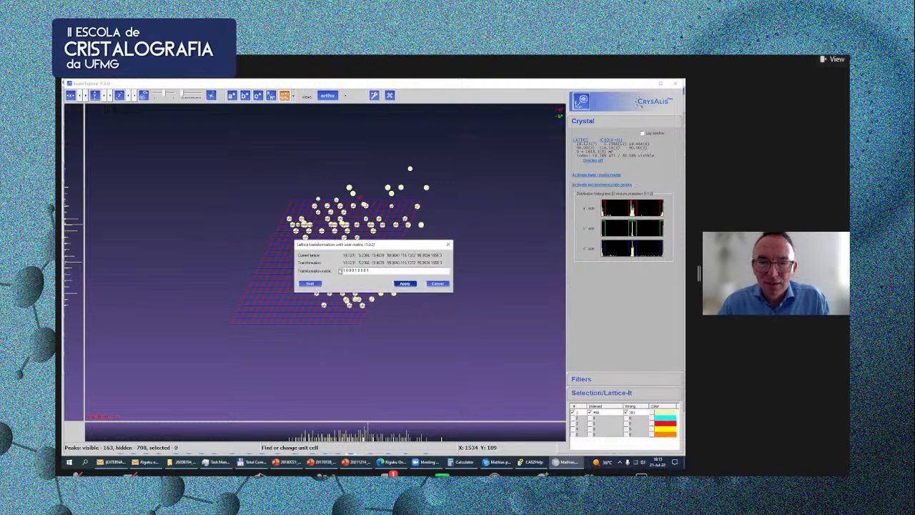
drag(346, 270, 327, 271)
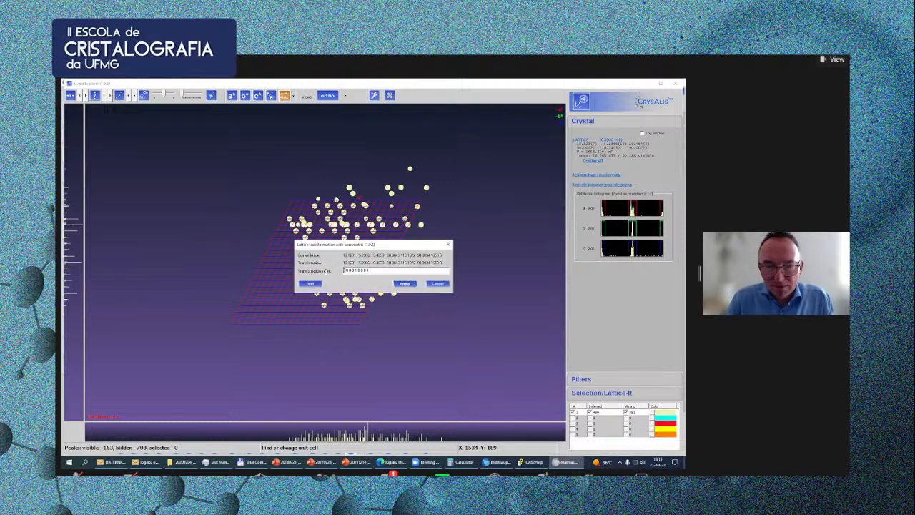
text(0.5)
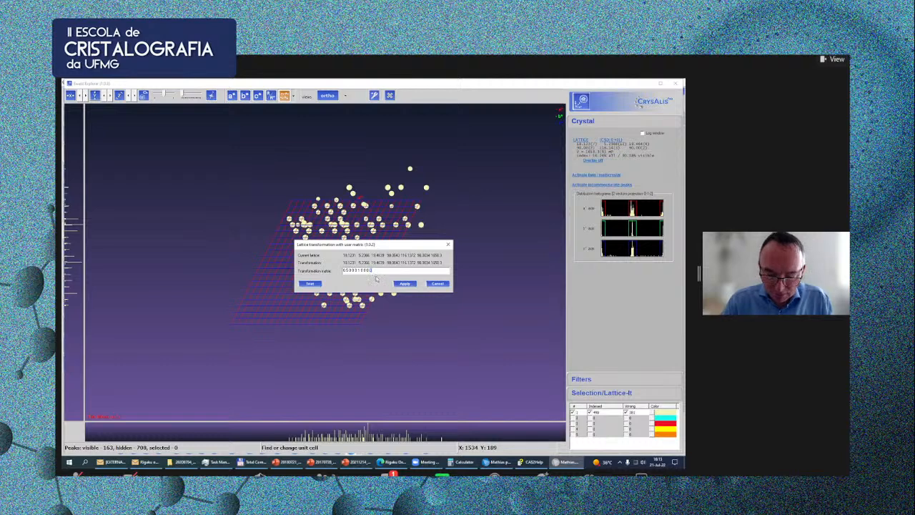
text(.5)
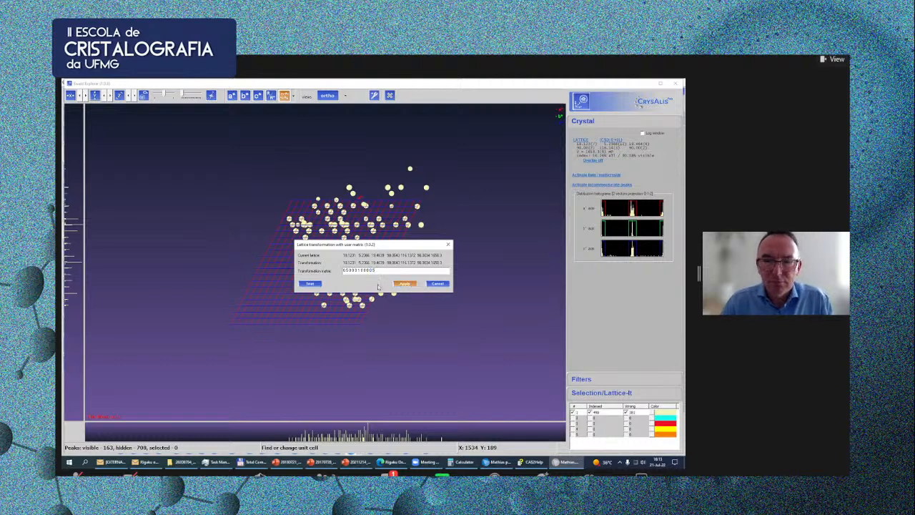
click(401, 286)
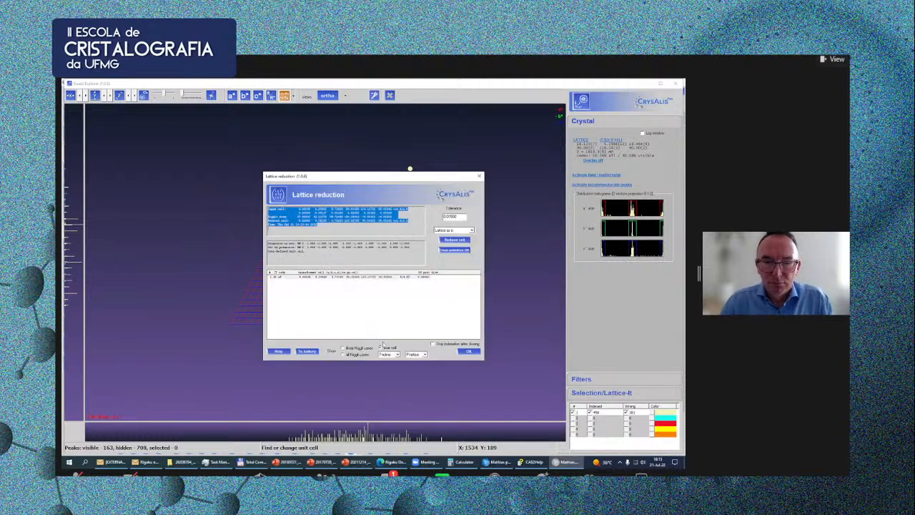
click(362, 349)
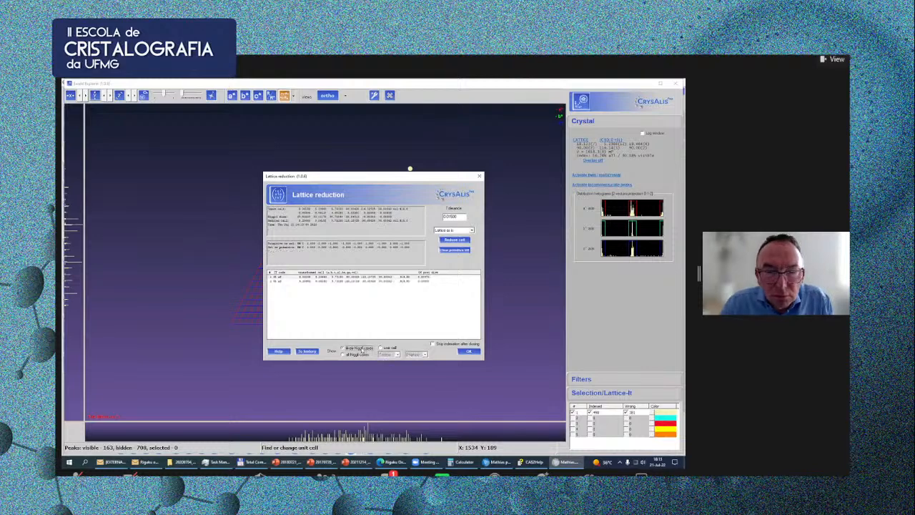
click(468, 351)
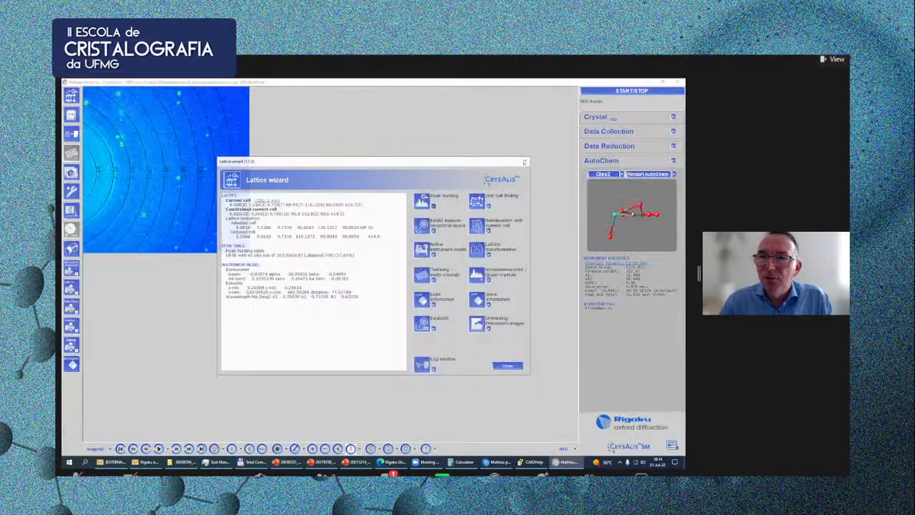
Close the lattice wizard and load the raccolta experiment from the experiment list.
click(526, 160)
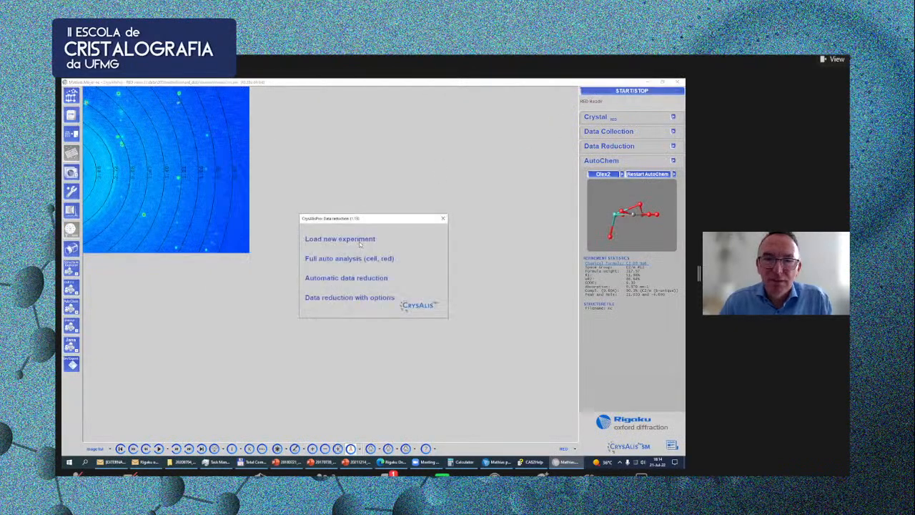
click(361, 241)
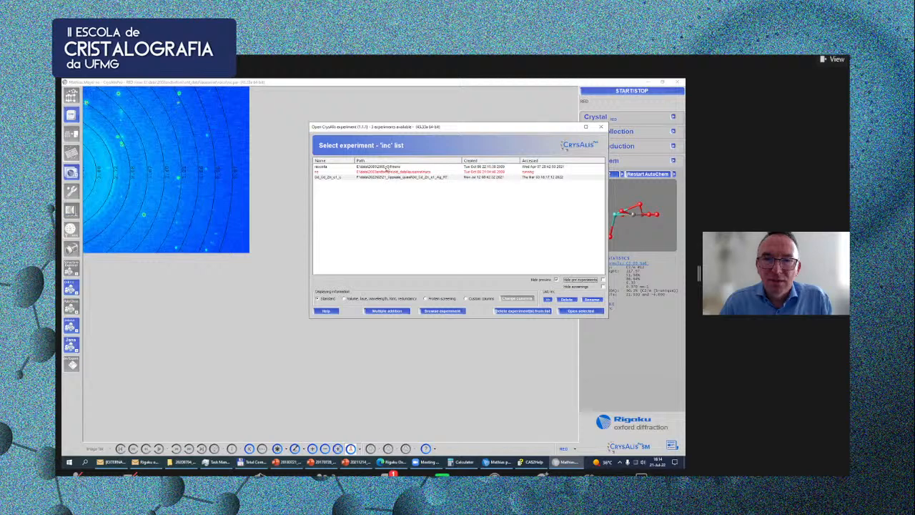
double_click(386, 171)
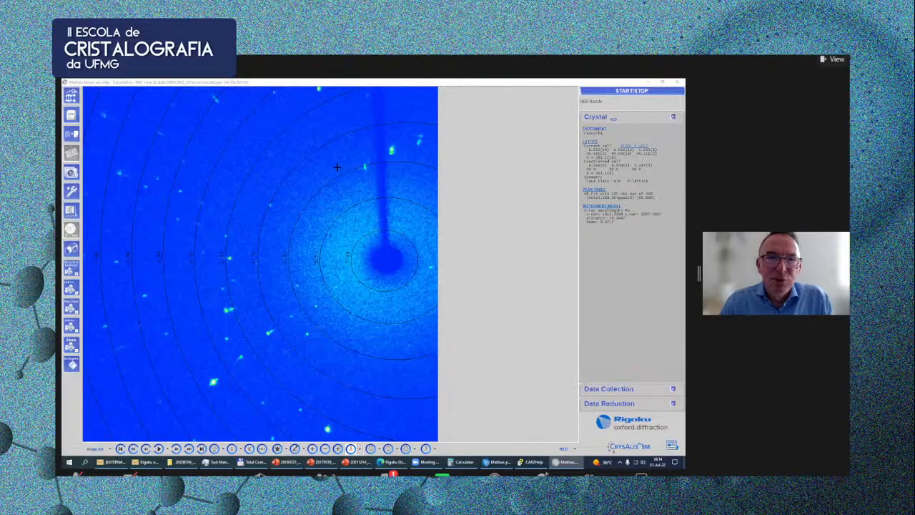
Examine the raccolta peaks, lattice and modulation vectors along c* in Ewald explorer, then leave it and the lattice wizard.
click(70, 95)
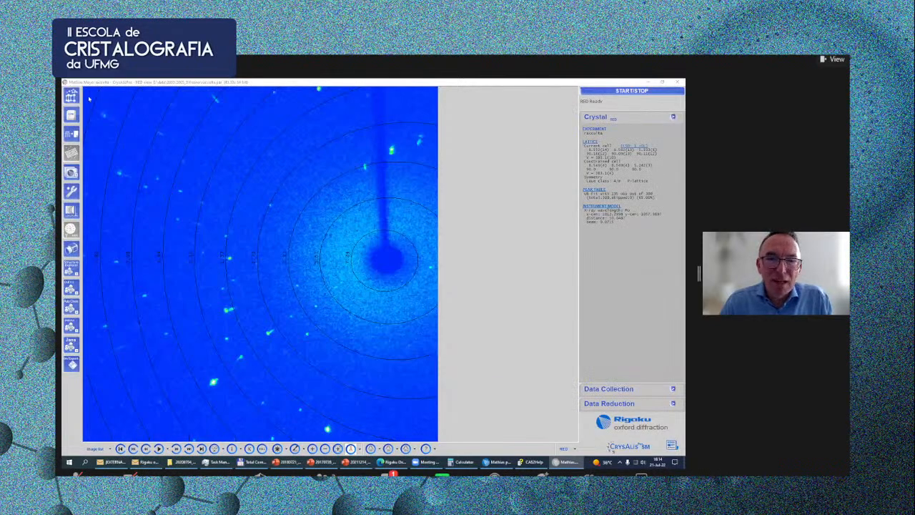
click(423, 227)
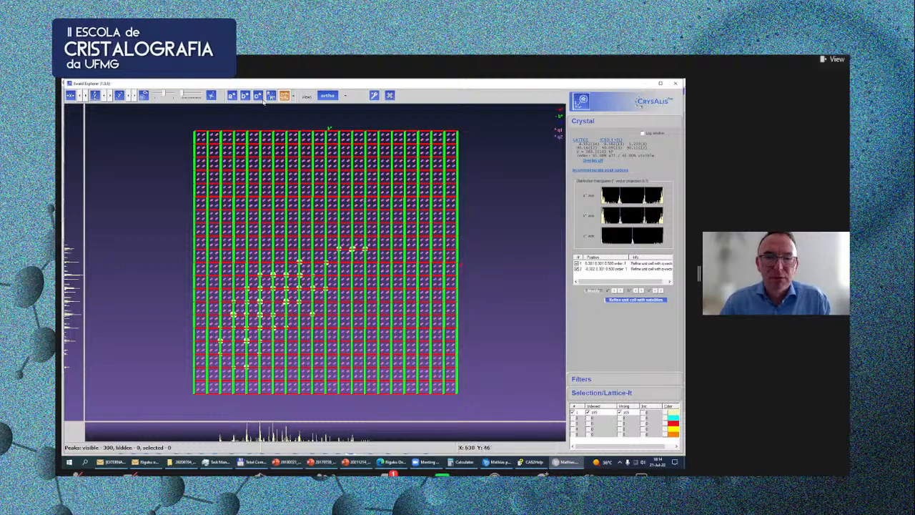
click(259, 96)
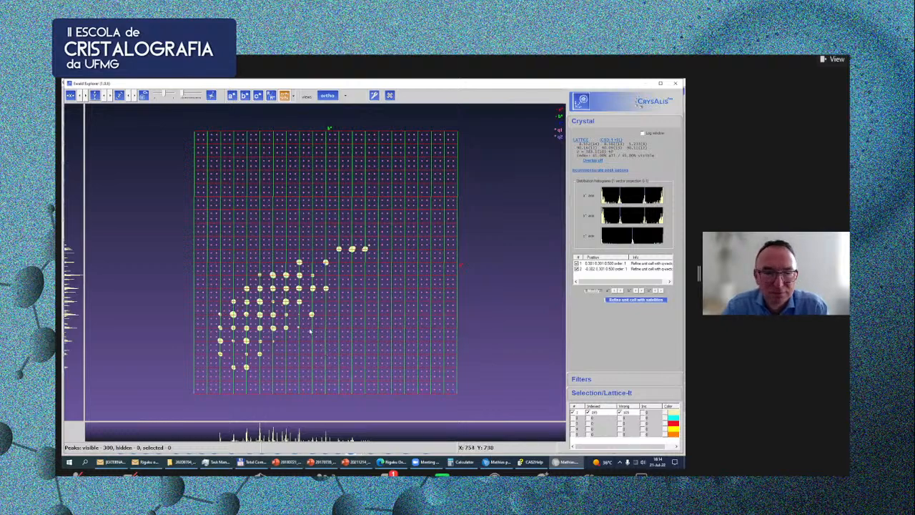
click(675, 85)
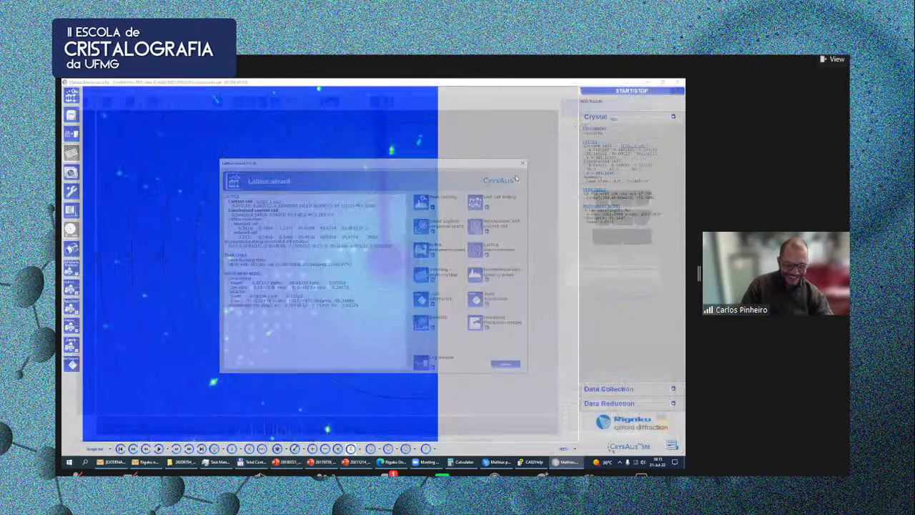
click(525, 161)
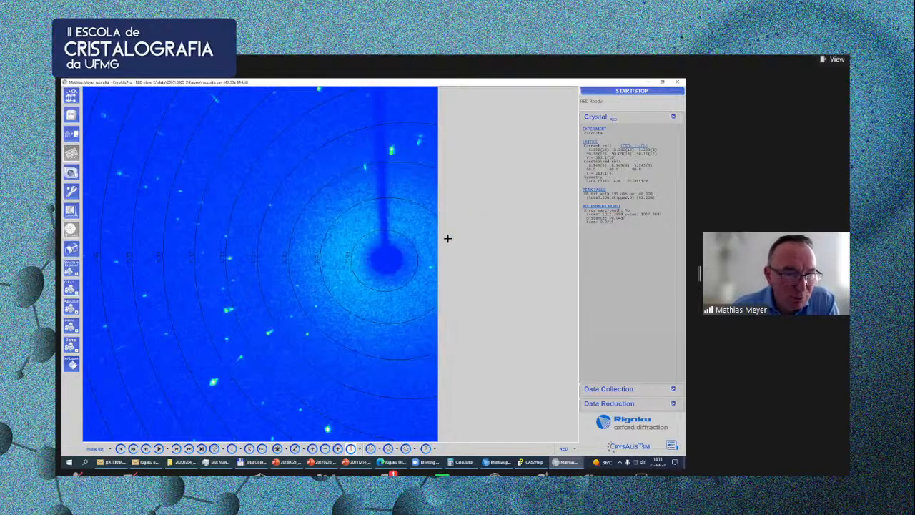